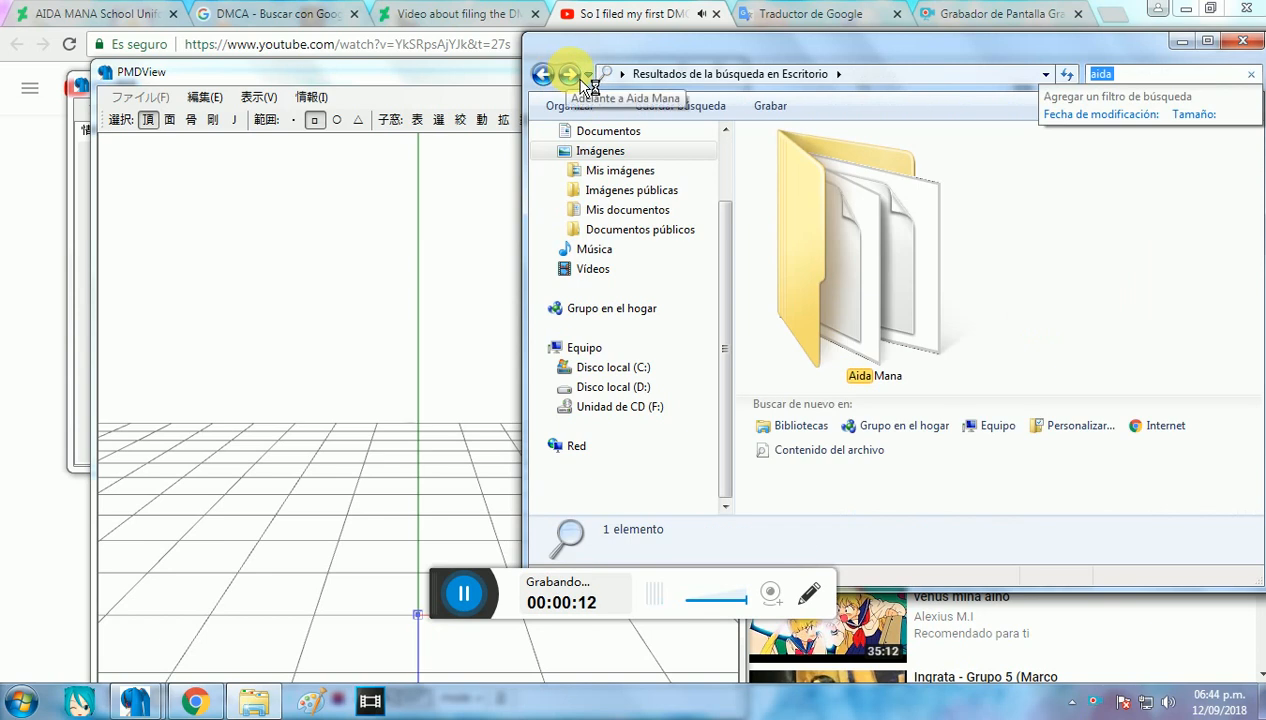
Step: Import 26òHÉýÿZëÊ+.pmx from the Aida Mana folder as a new model at size 1 and show it in the model view
click(1024, 416)
click(1089, 318)
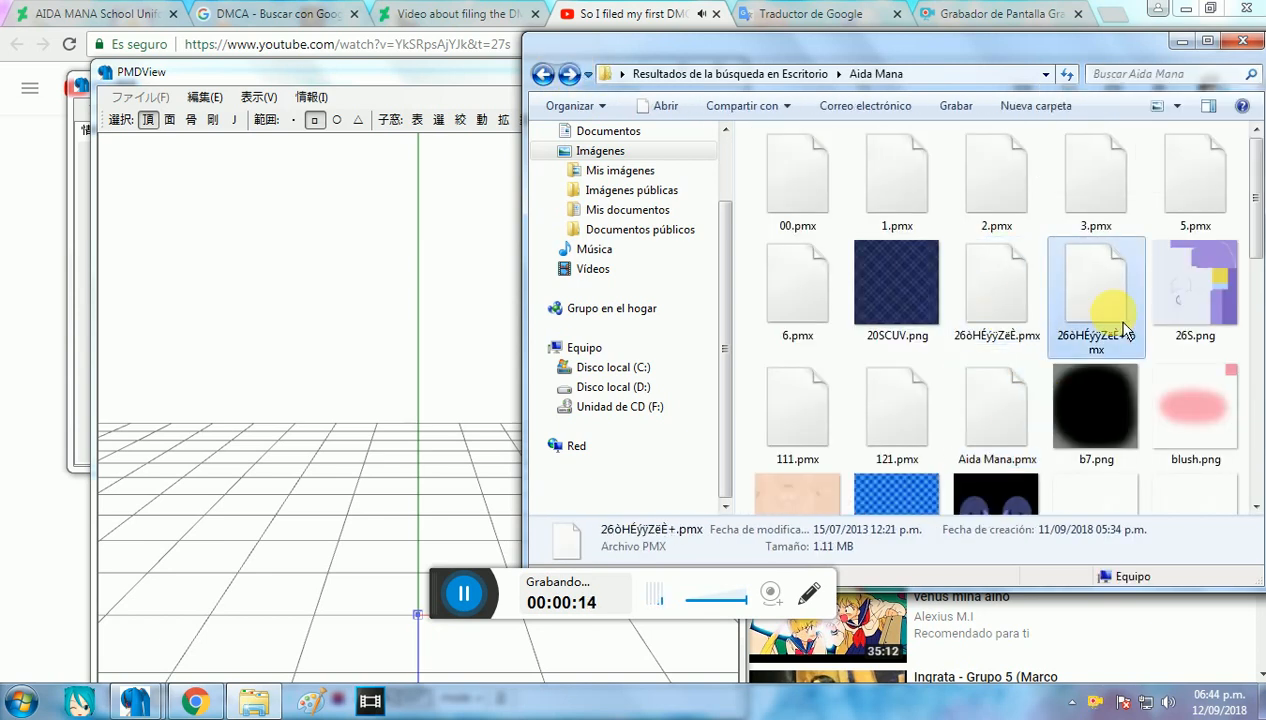
drag(425, 294, 418, 304)
click(420, 368)
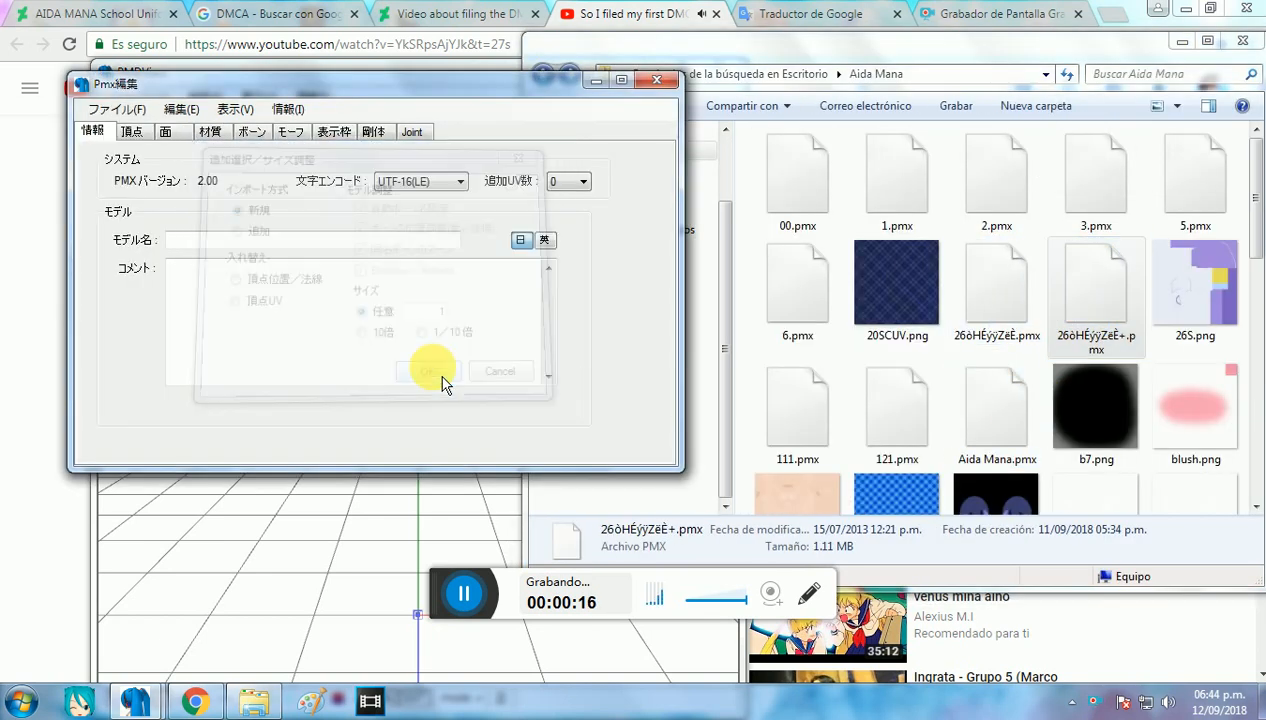
click(368, 497)
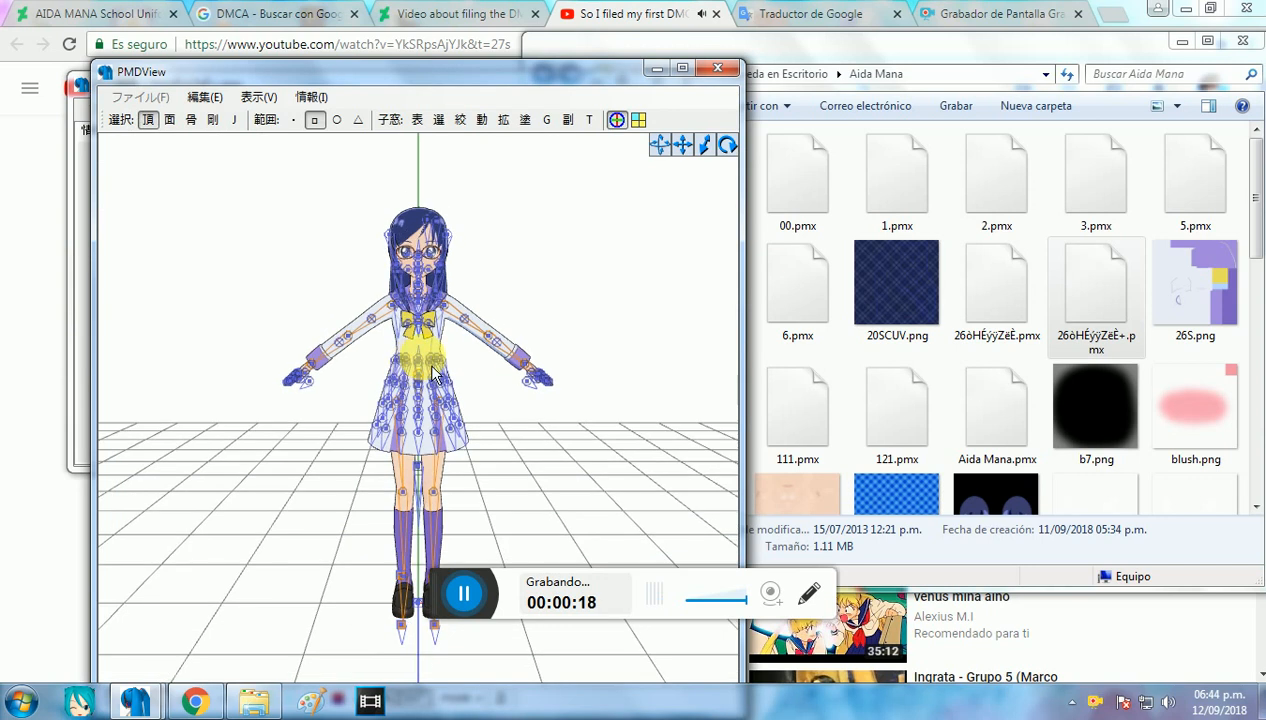
Step: Open the vertex/material masking window and filter the model by material with face display synchronised
scroll(430, 358, down, 3)
click(468, 136)
click(162, 273)
click(240, 273)
Step: Mark materials 14 to 22, from EHL1 through blush2, together with the braid material
drag(320, 353, 312, 474)
click(207, 494)
click(205, 480)
click(204, 466)
click(205, 452)
click(212, 452)
click(212, 438)
click(216, 424)
click(218, 410)
click(219, 396)
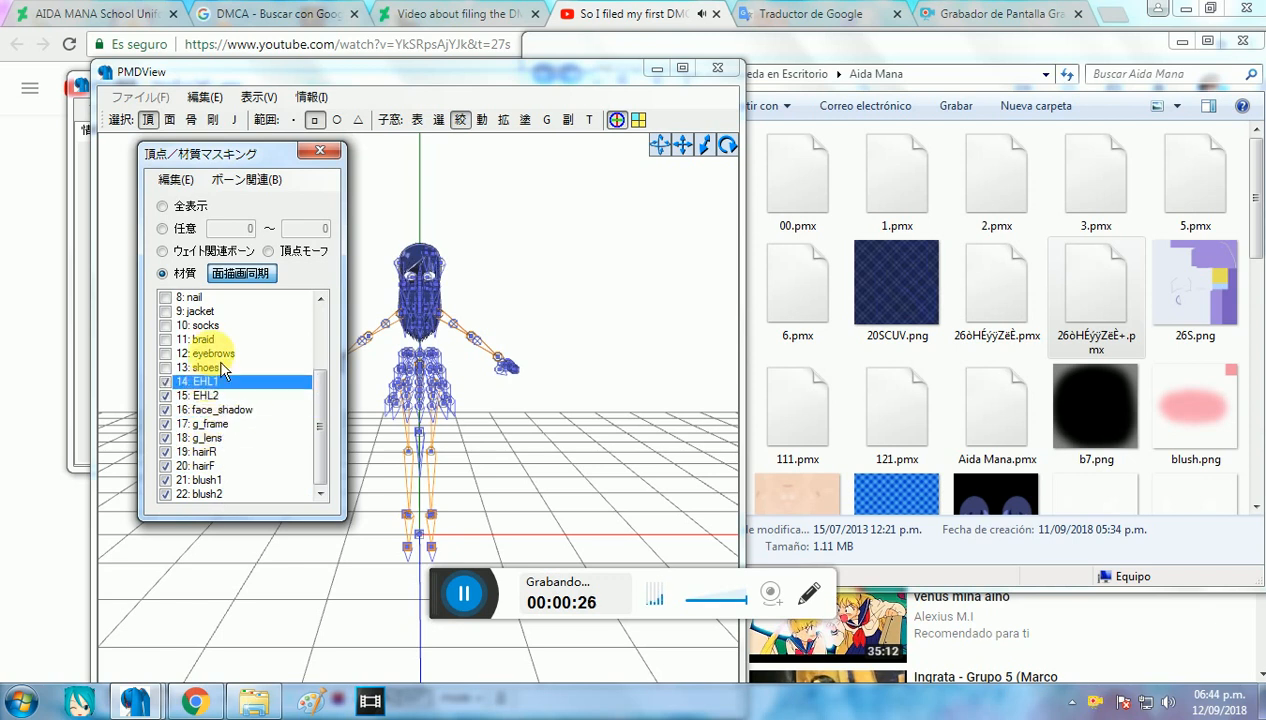
click(212, 339)
Step: Mark materials 0 to 7 as well, from eyes through body
scroll(212, 340, up, 3)
click(200, 297)
click(198, 311)
click(200, 325)
click(205, 339)
click(220, 367)
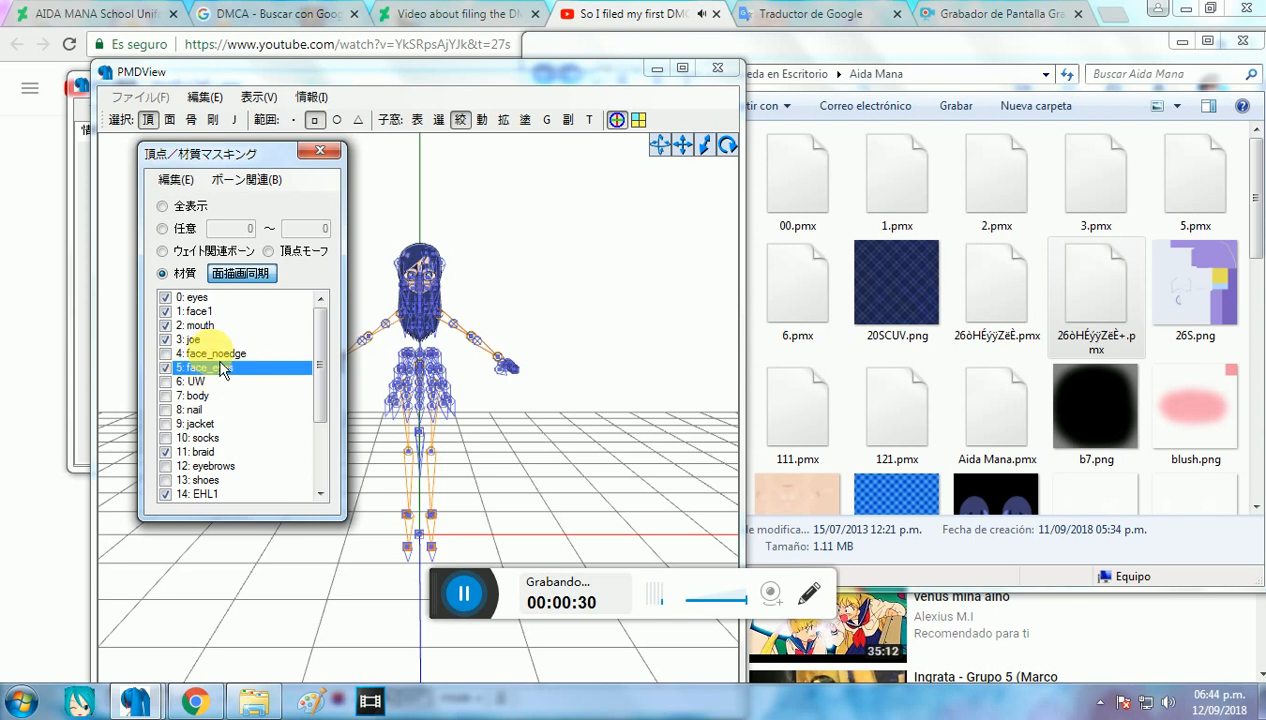
click(212, 381)
click(214, 396)
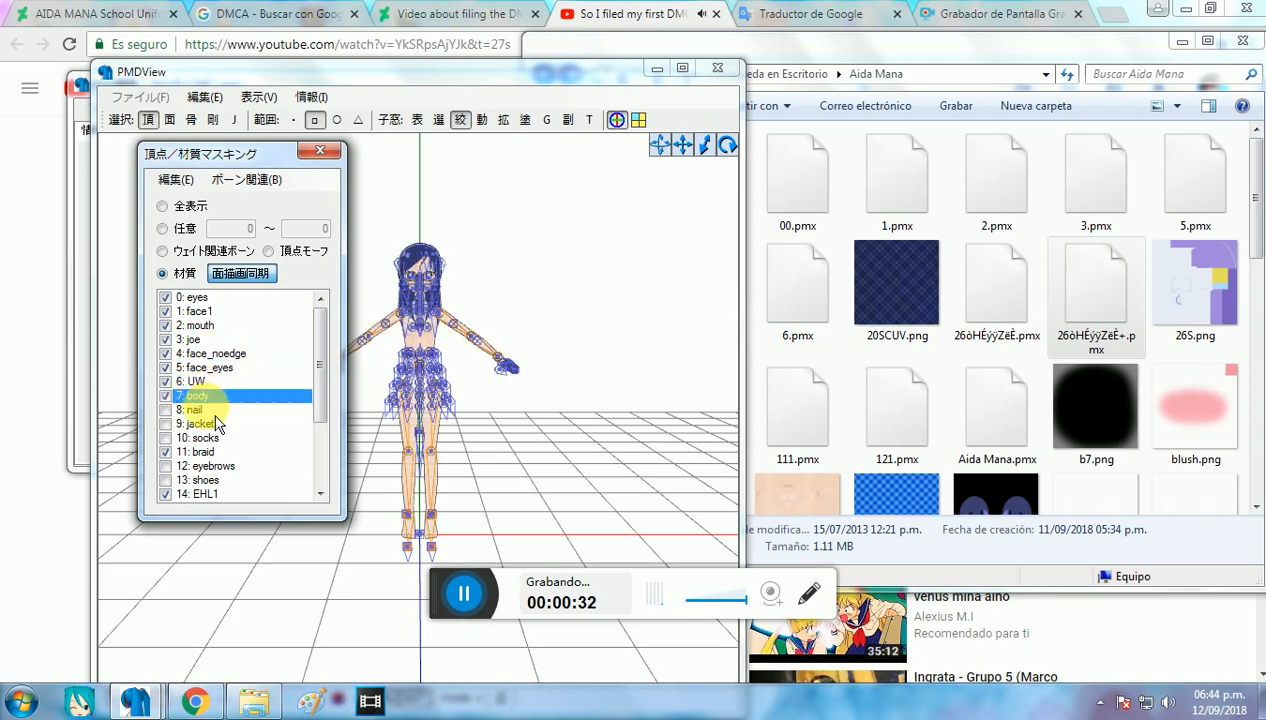
Step: Add nail to the marked materials and delete the parts of all marked materials
right_click(216, 418)
click(430, 584)
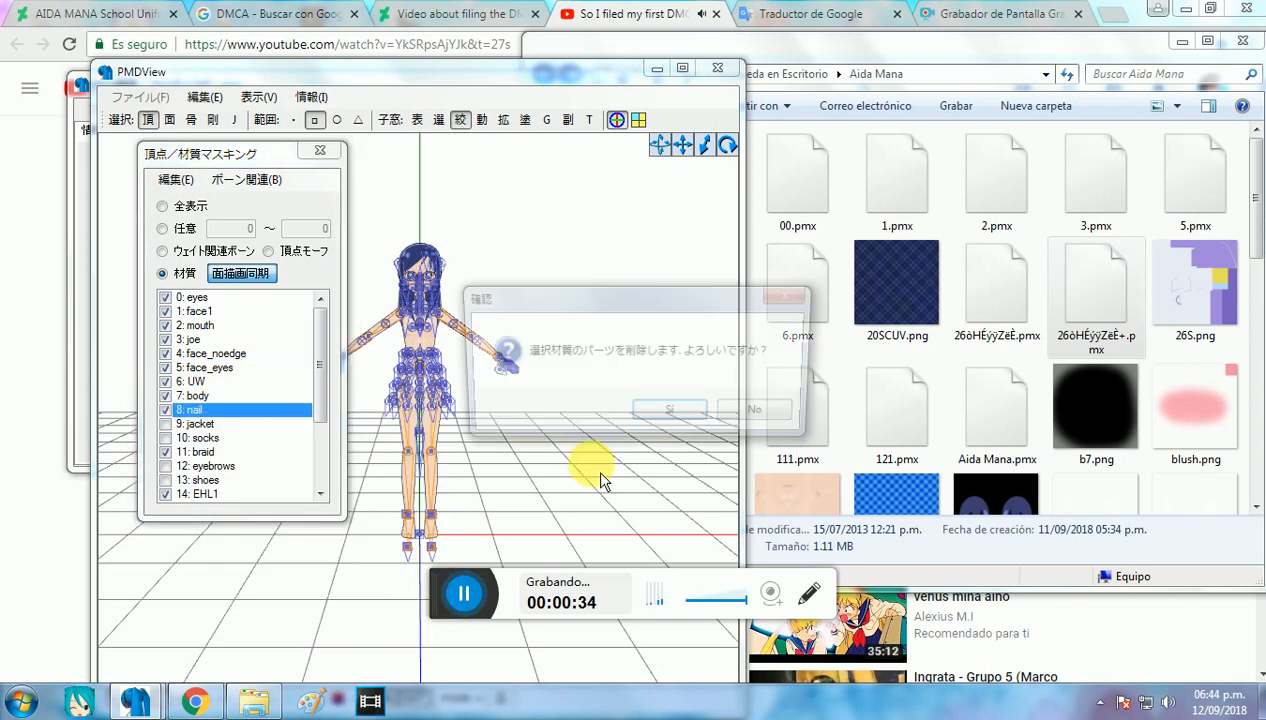
click(662, 418)
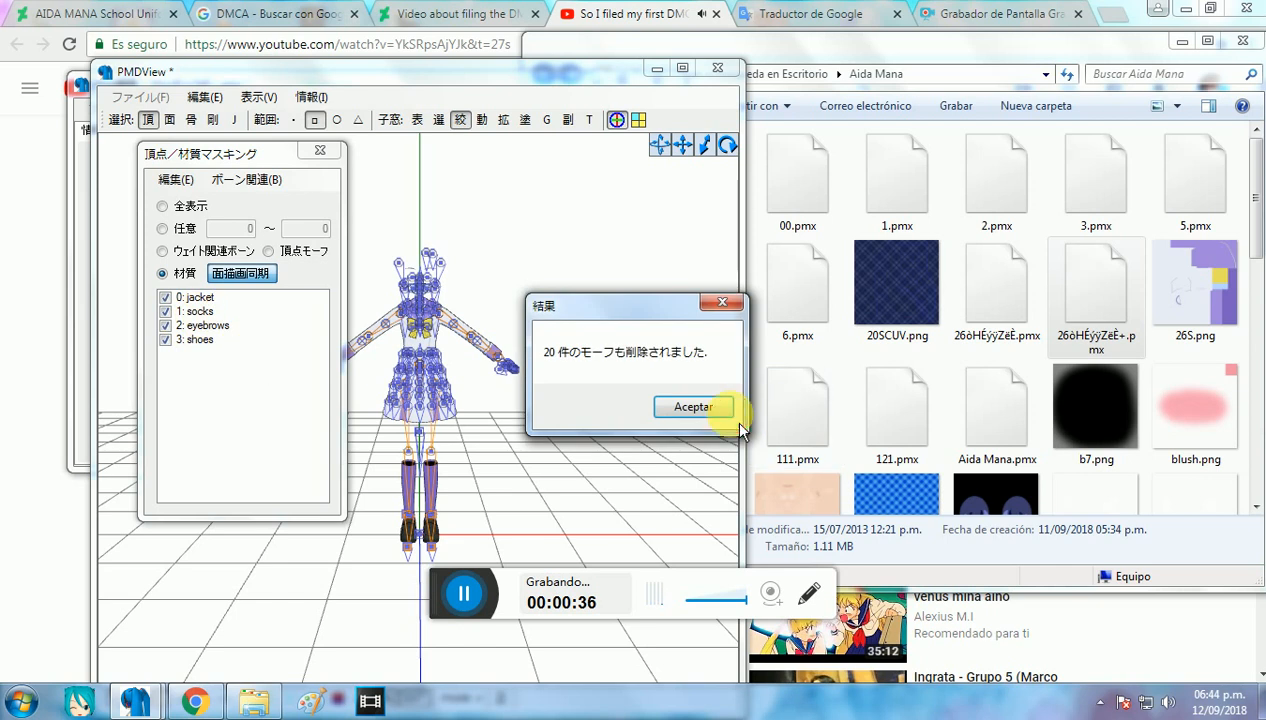
click(336, 407)
Step: Delete the parts of the eyebrows material so only the jacket, socks and shoes are kept
right_click(215, 326)
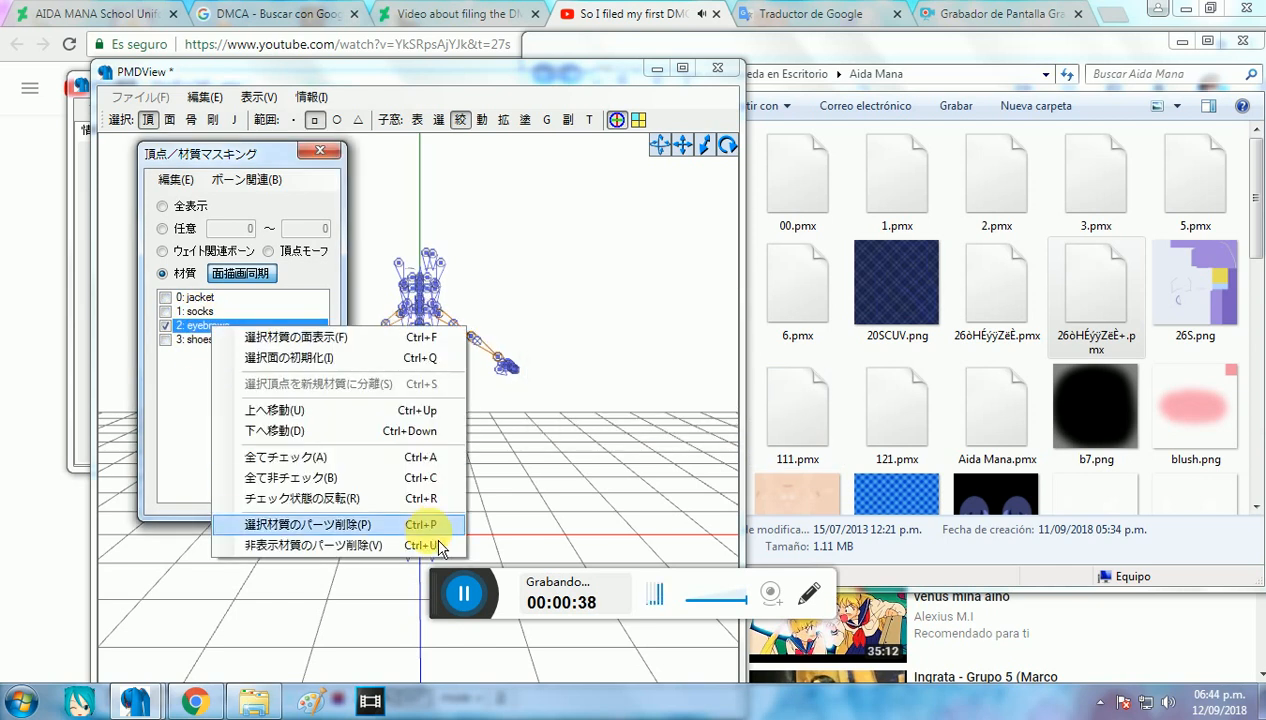
click(432, 527)
click(667, 413)
click(689, 405)
Step: Show the jacket, socks and shoes materials together
right_drag(524, 382, 385, 340)
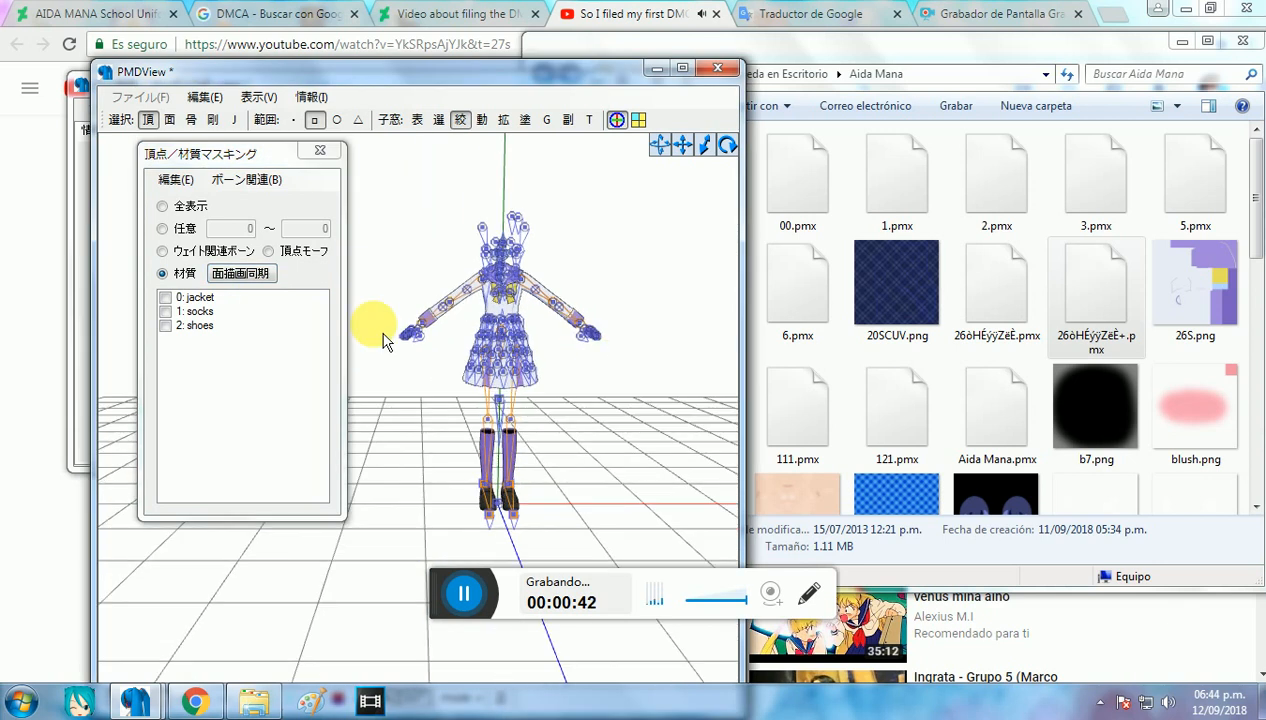
click(189, 299)
click(194, 312)
click(196, 326)
Step: Select all of the outfit's vertices and bones and move them sideways, well away from the origin
click(590, 327)
scroll(563, 291, down, 2)
scroll(563, 297, down, 1)
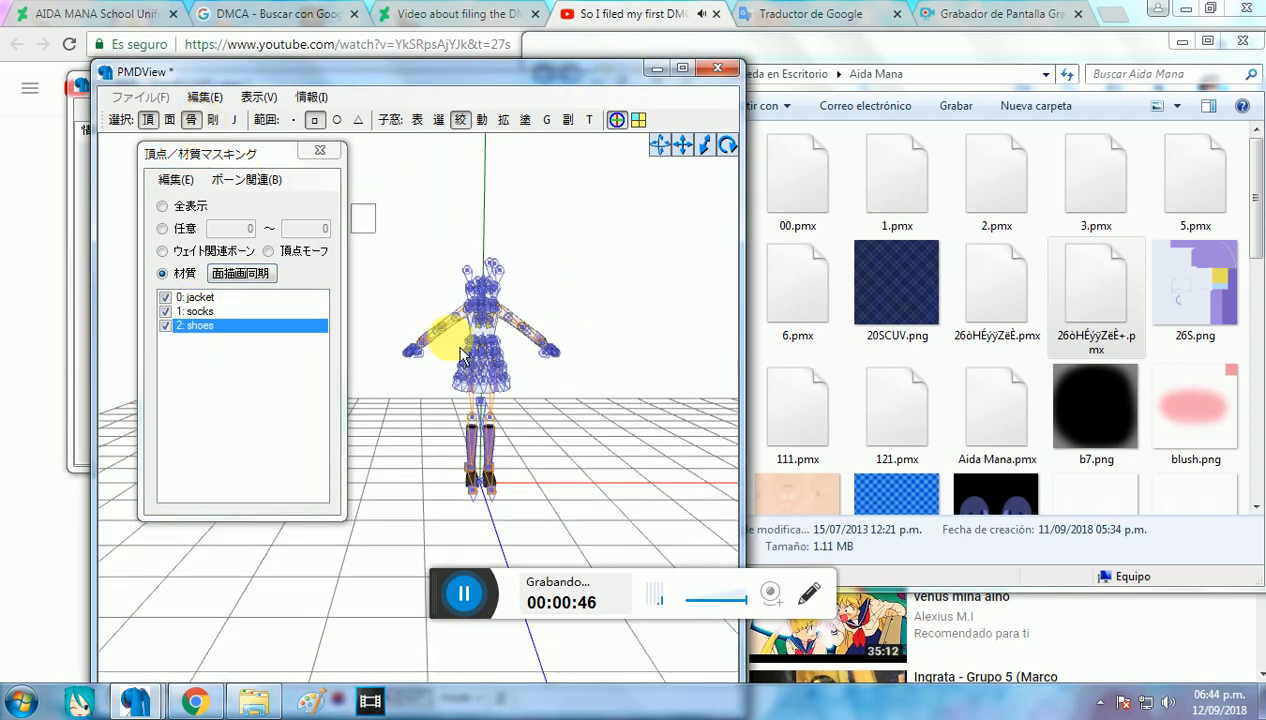
drag(460, 348, 666, 507)
drag(598, 415, 338, 395)
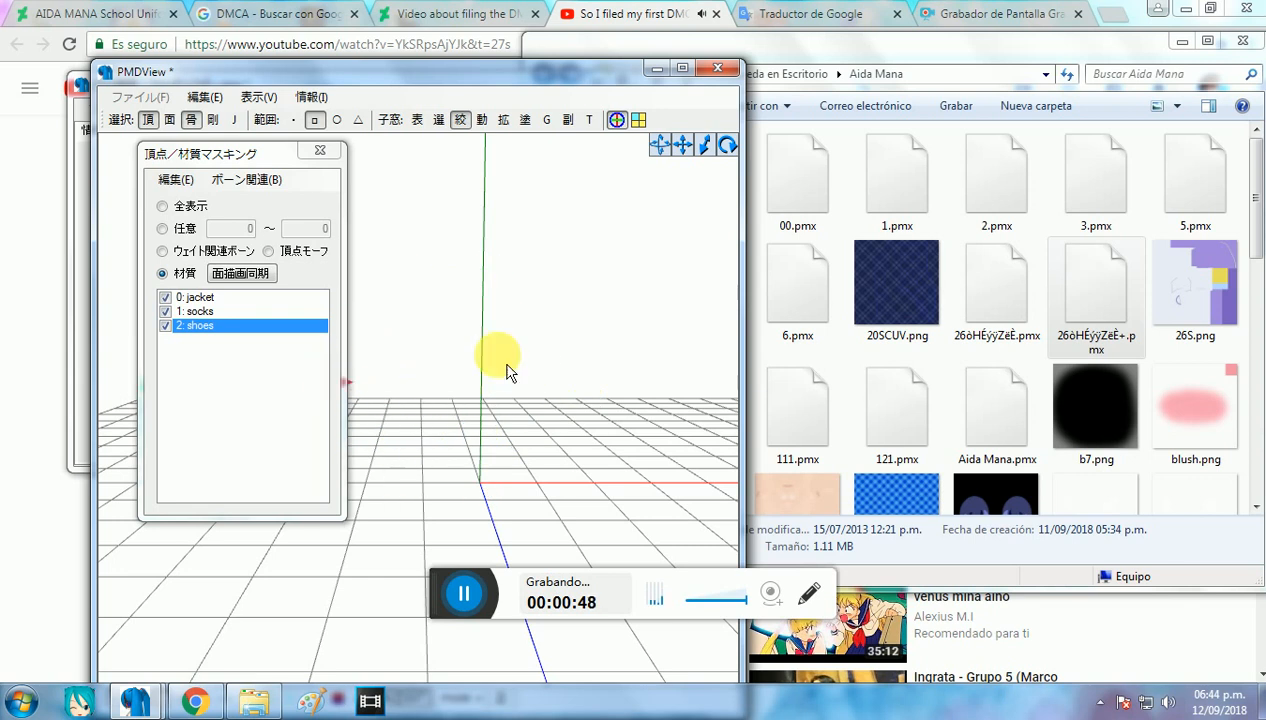
Step: Import Aida Mana.pmx at size 1 as an addition to the open outfit model
click(1086, 222)
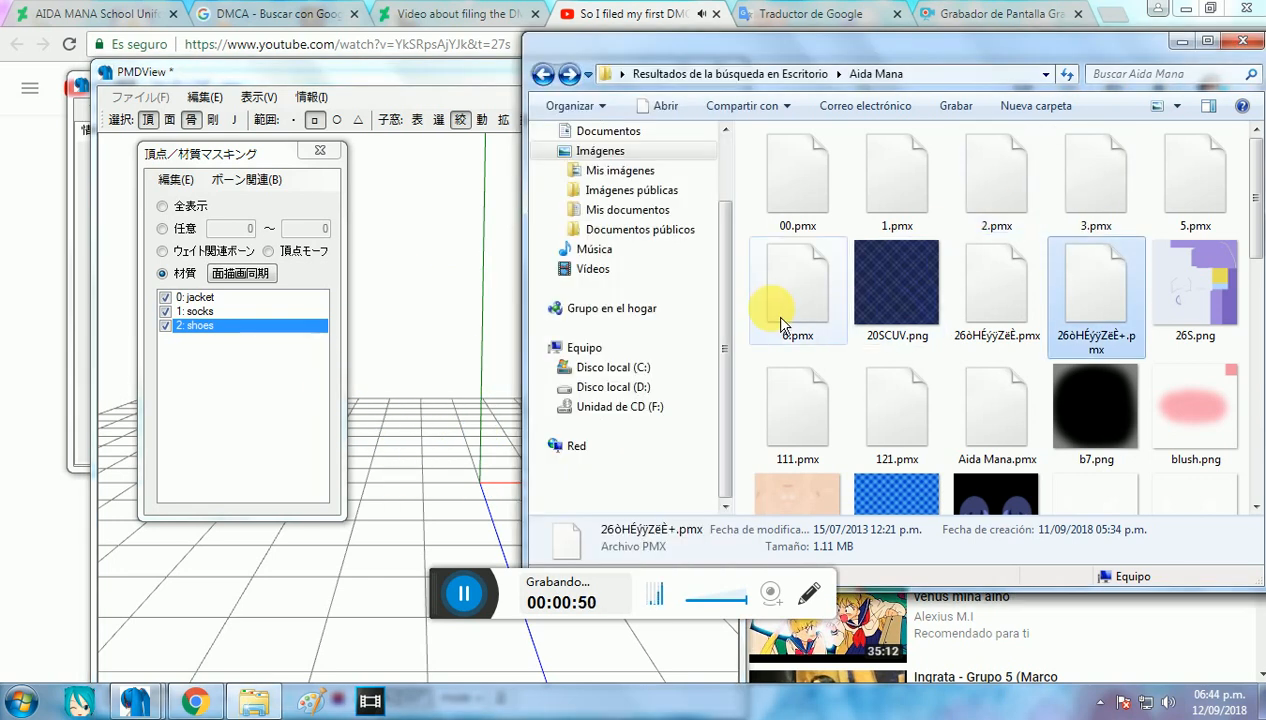
drag(1022, 462, 452, 328)
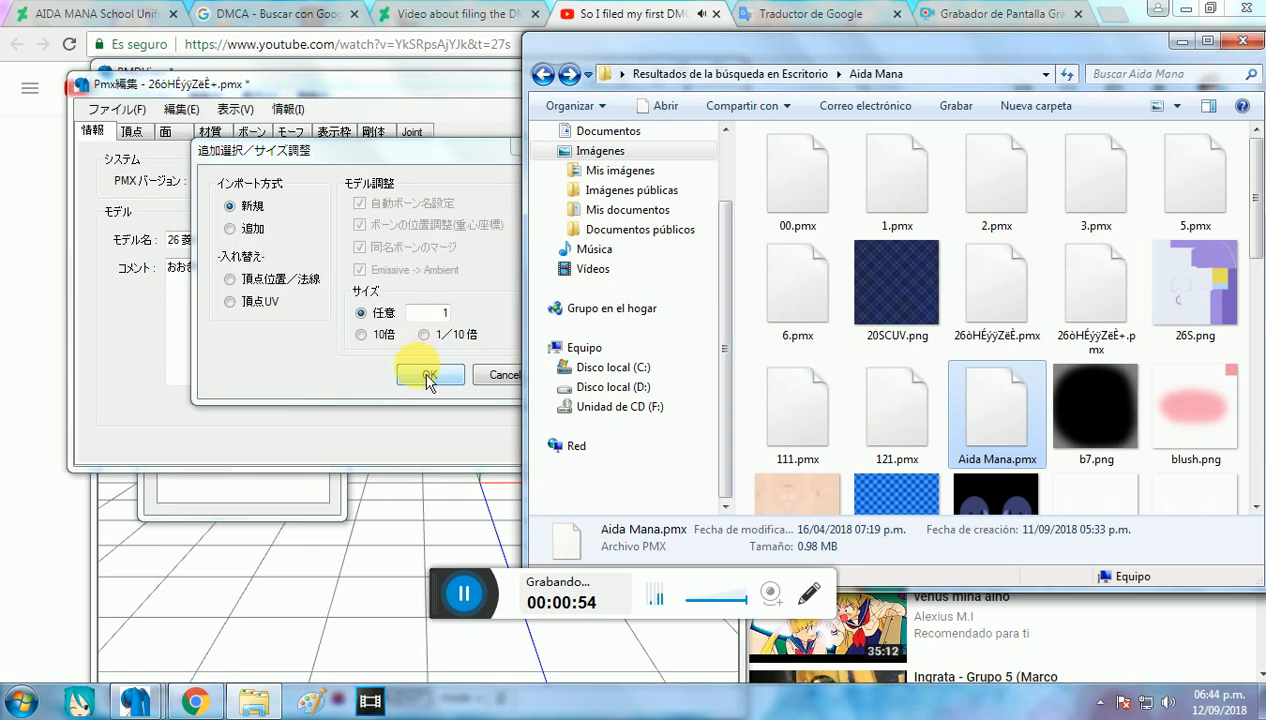
click(260, 232)
click(430, 374)
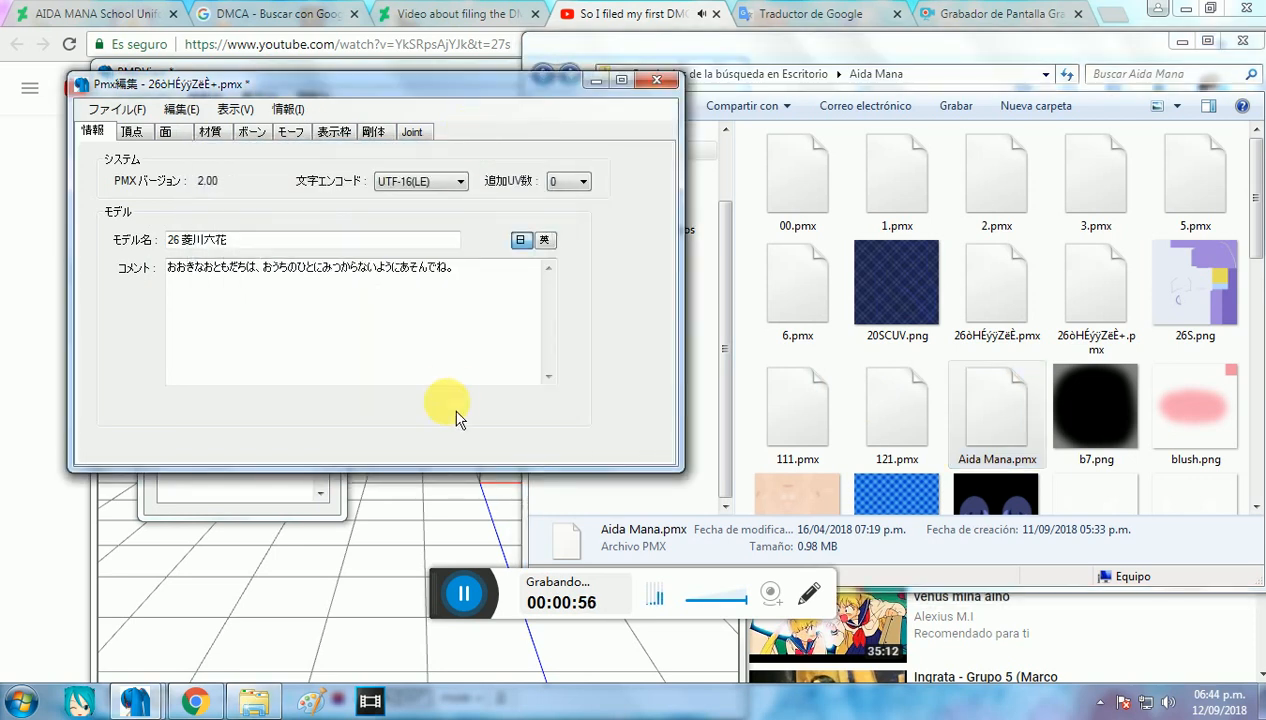
click(443, 533)
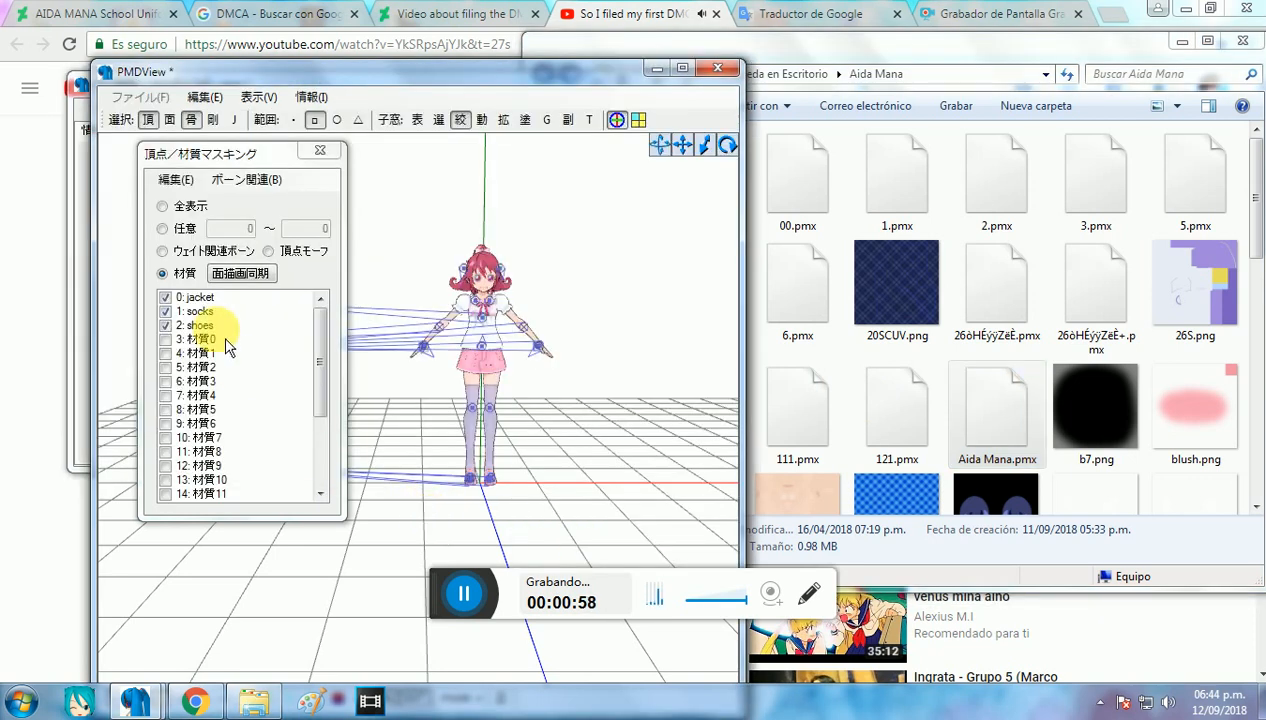
Step: Unmark all materials in the masking list and synchronise the face display with it
right_click(200, 325)
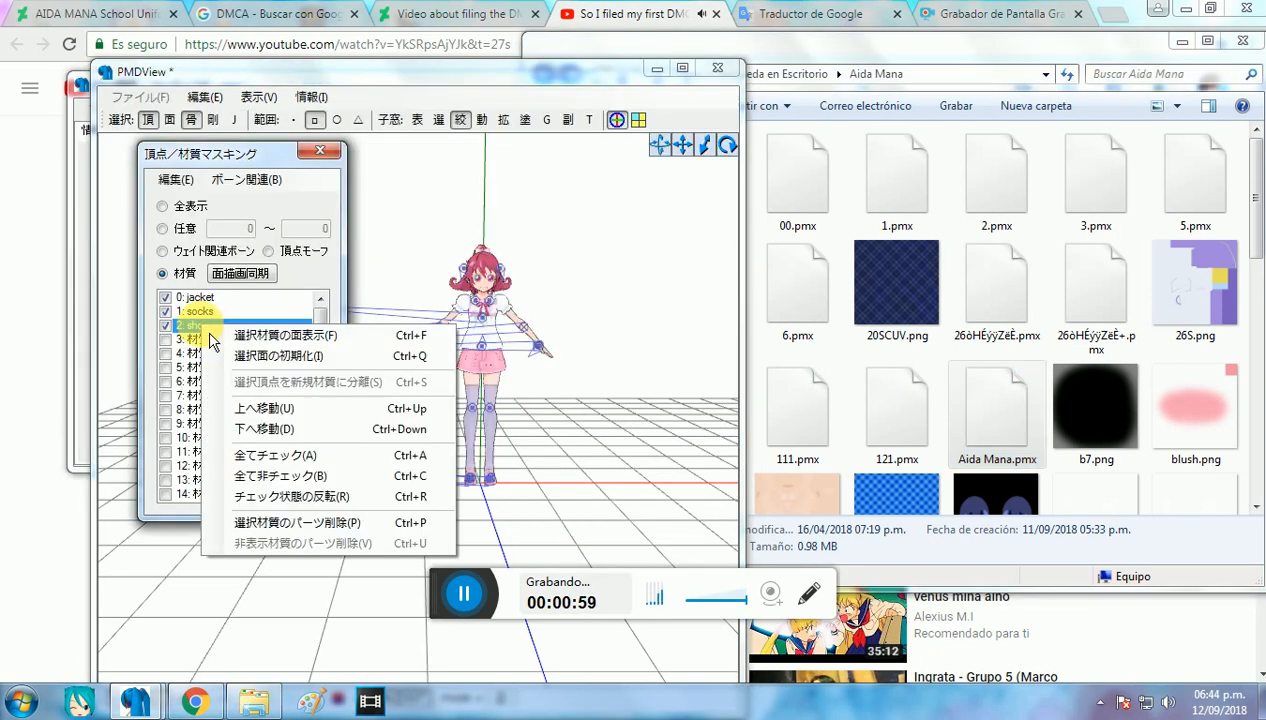
click(404, 478)
drag(338, 378, 333, 498)
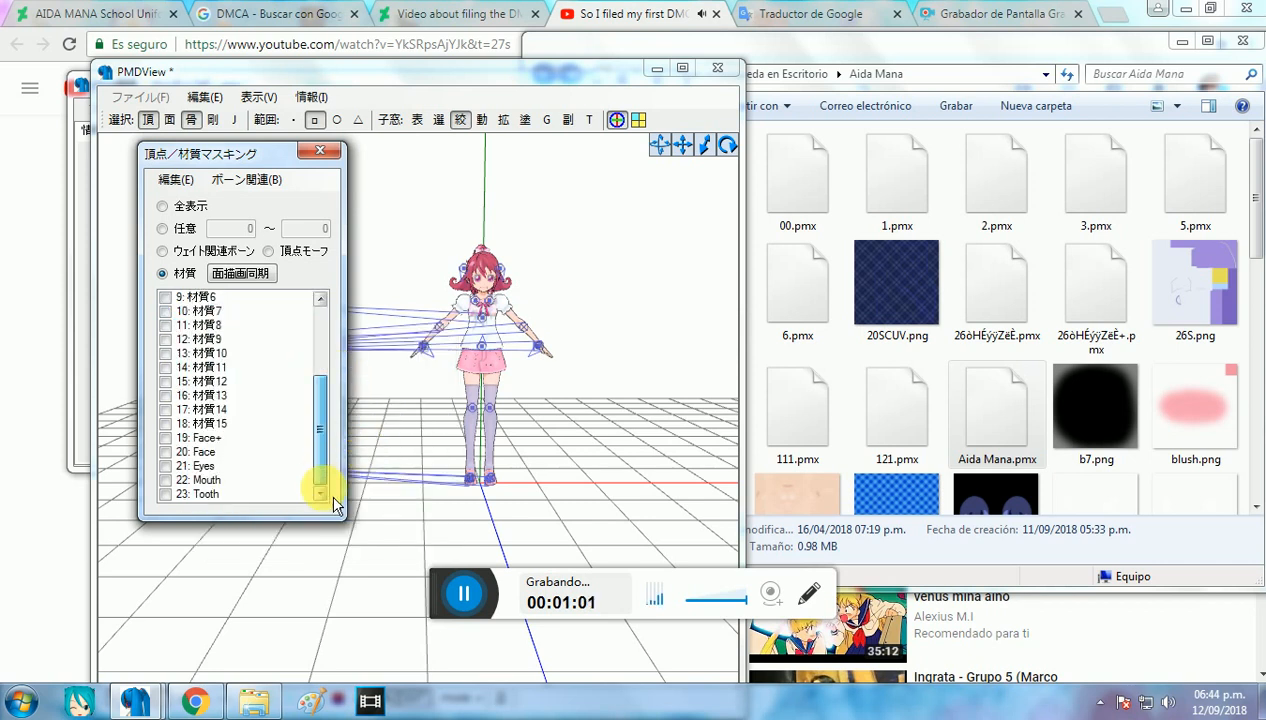
click(255, 279)
Step: Mark the added model's materials from 材質0 through 材質8
scroll(249, 444, up, 2)
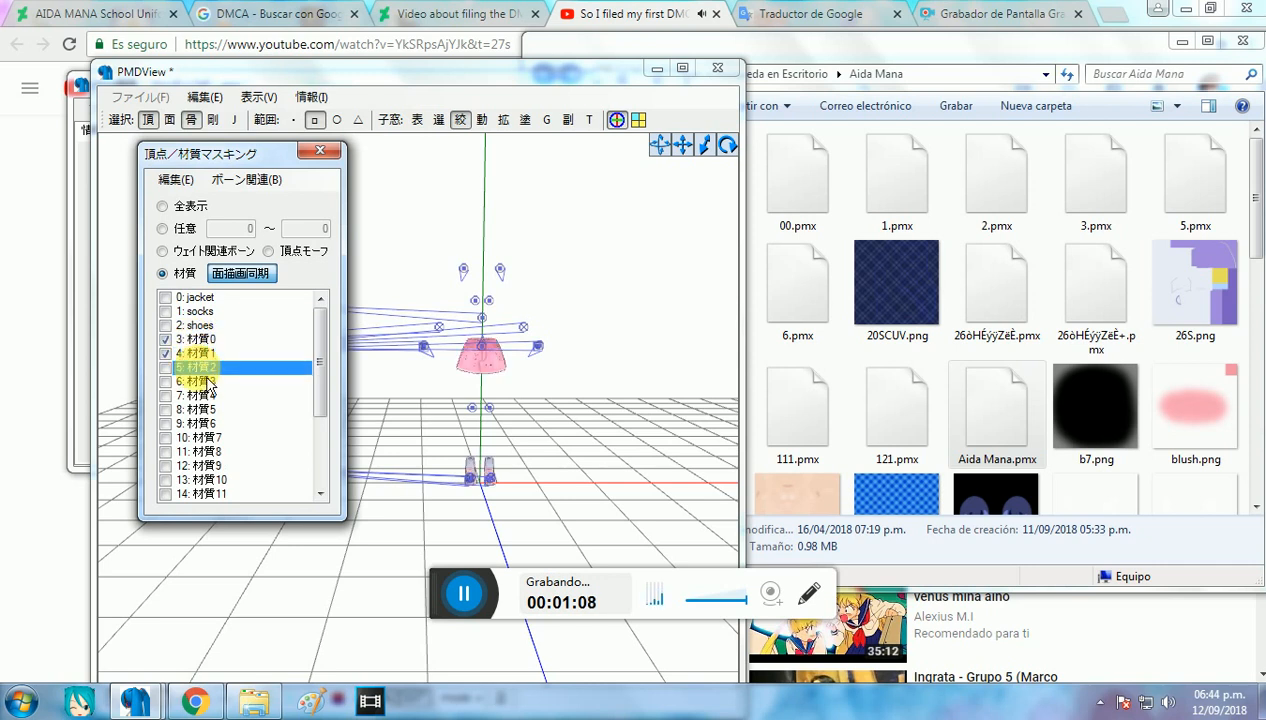
click(201, 381)
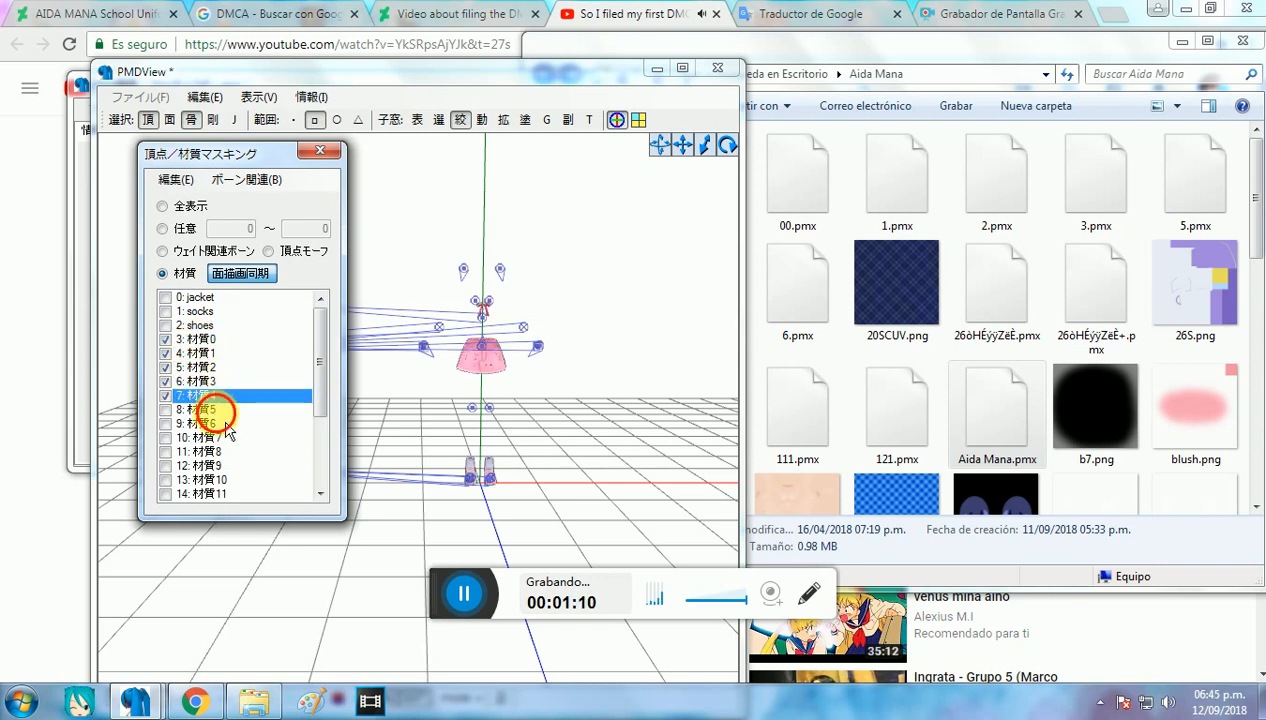
click(213, 409)
click(213, 423)
click(213, 437)
click(227, 452)
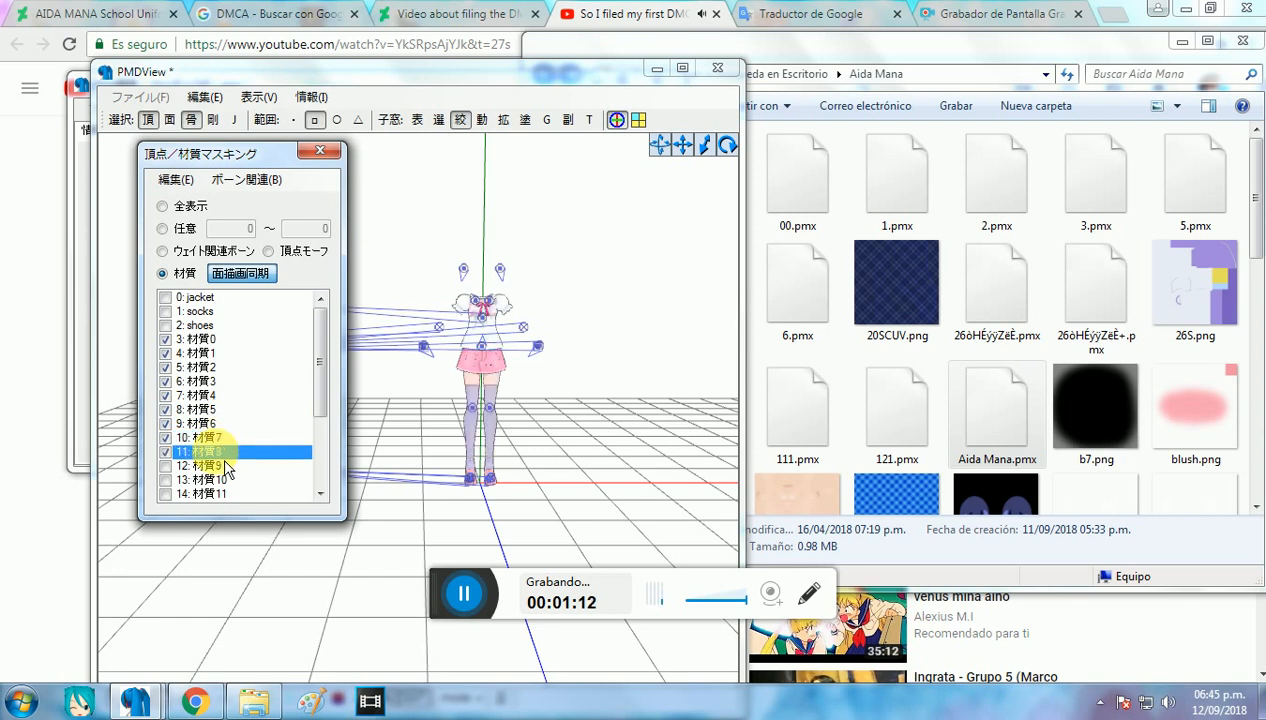
Step: Unmark 材質8 and mark 材質11, briefly showing other materials up to Face+ to identify the clothing parts
scroll(233, 478, down, 2)
click(231, 383)
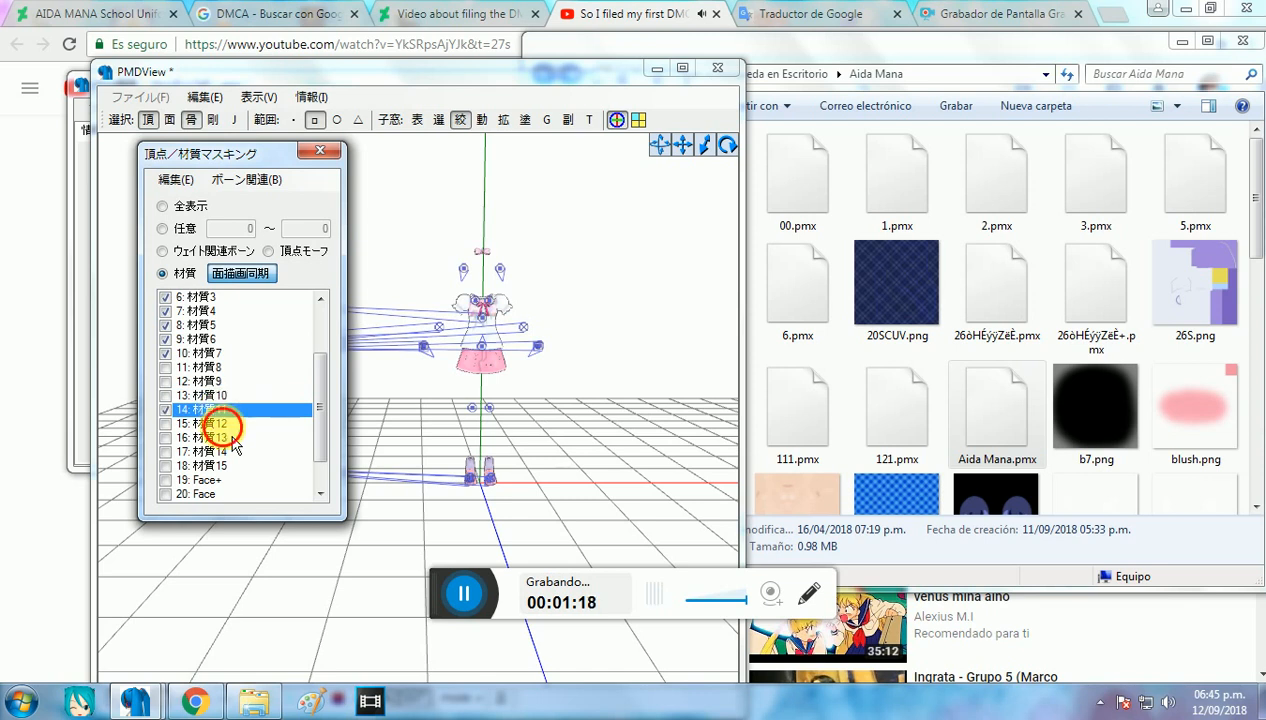
click(233, 432)
click(224, 424)
scroll(234, 430, down, 1)
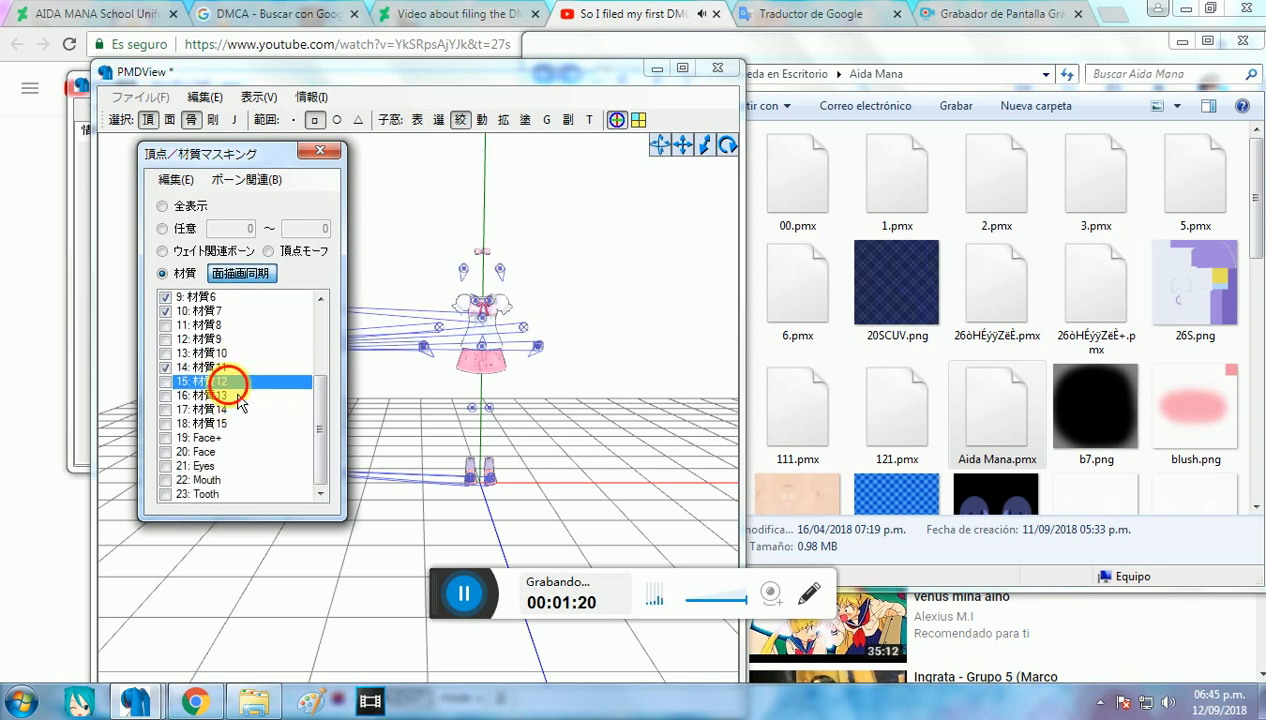
click(236, 396)
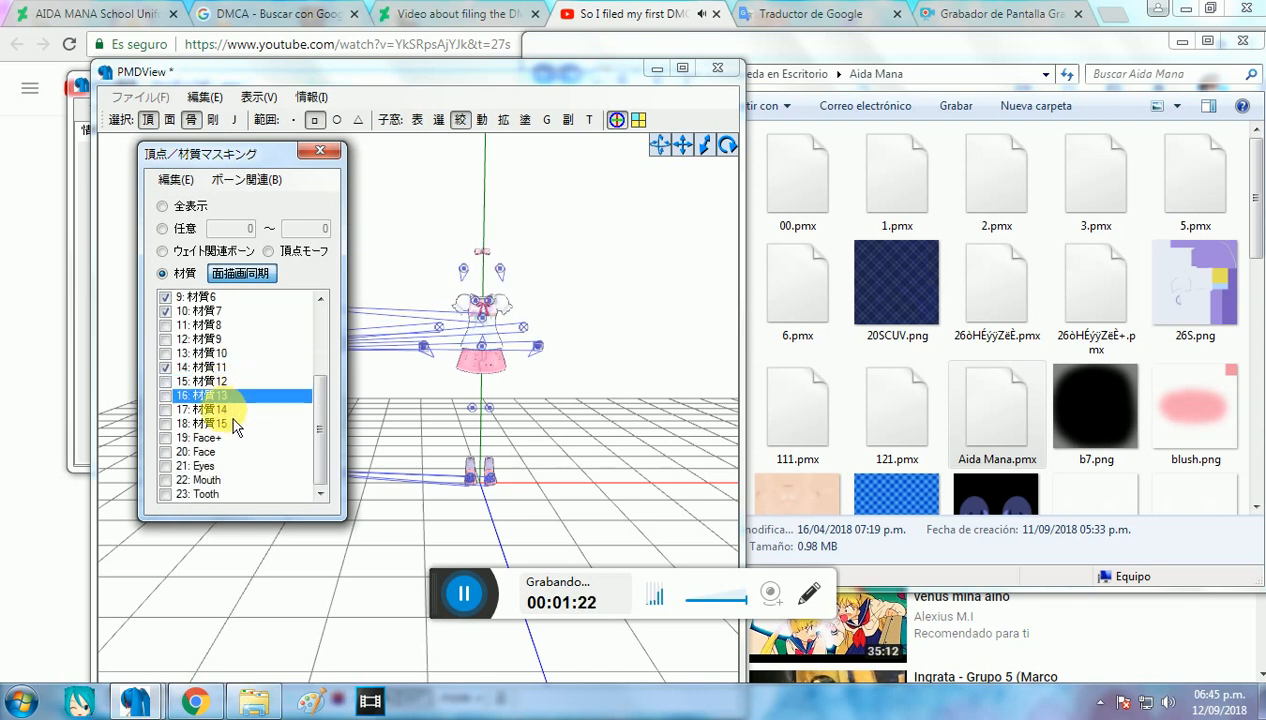
click(233, 416)
click(236, 440)
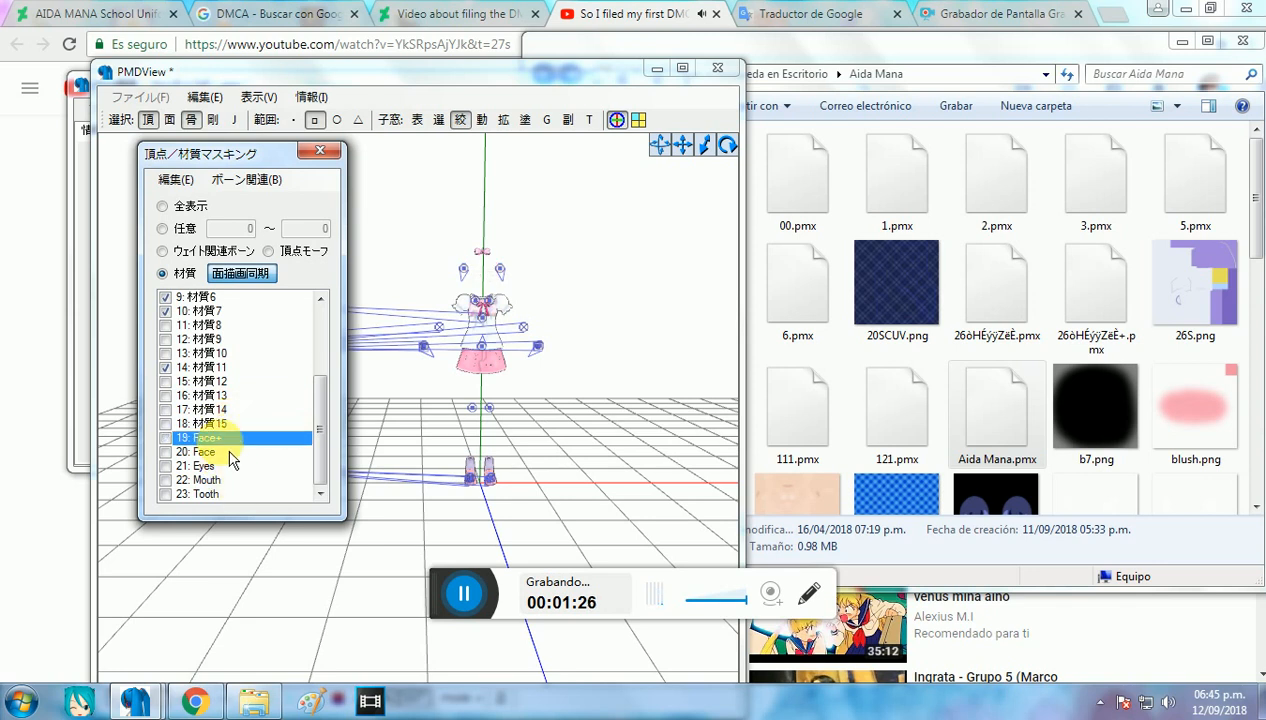
Step: Delete the parts of the marked clothing materials, 材質0 to 材質7 and 材質11
right_click(210, 367)
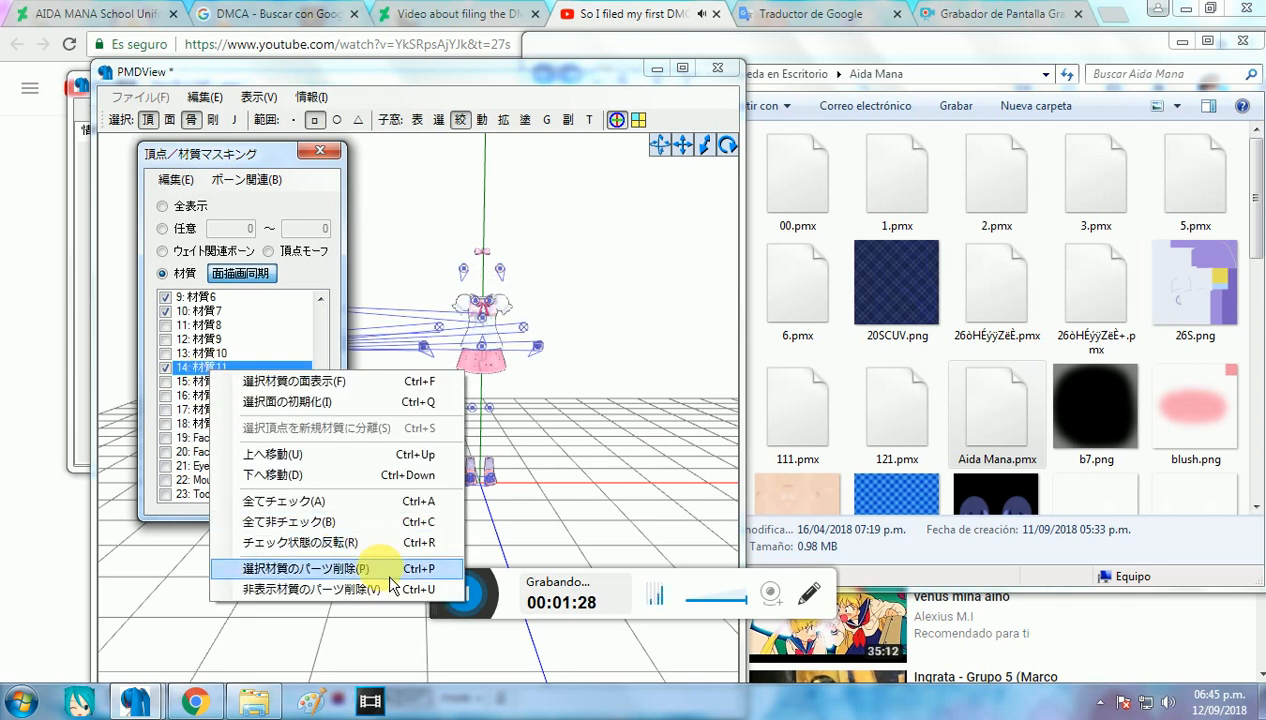
click(300, 566)
click(663, 428)
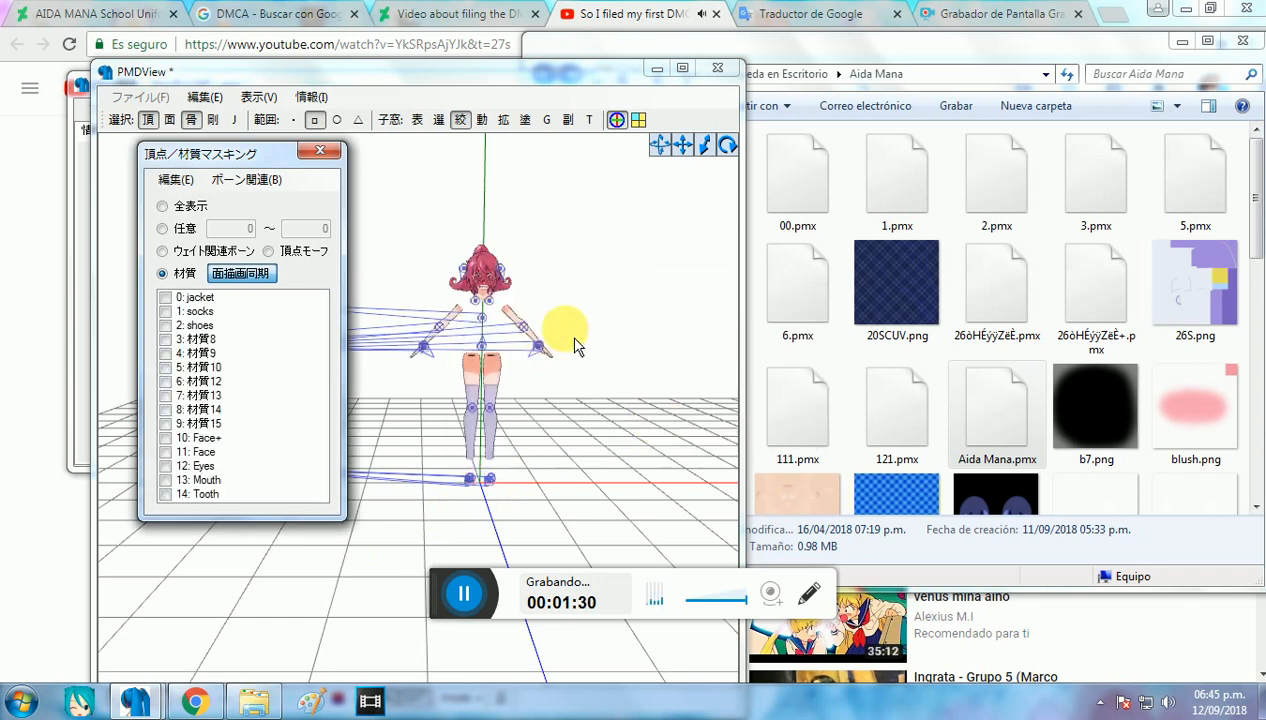
Step: Mark all remaining materials as visible and close the material masking window
right_click(228, 385)
click(436, 504)
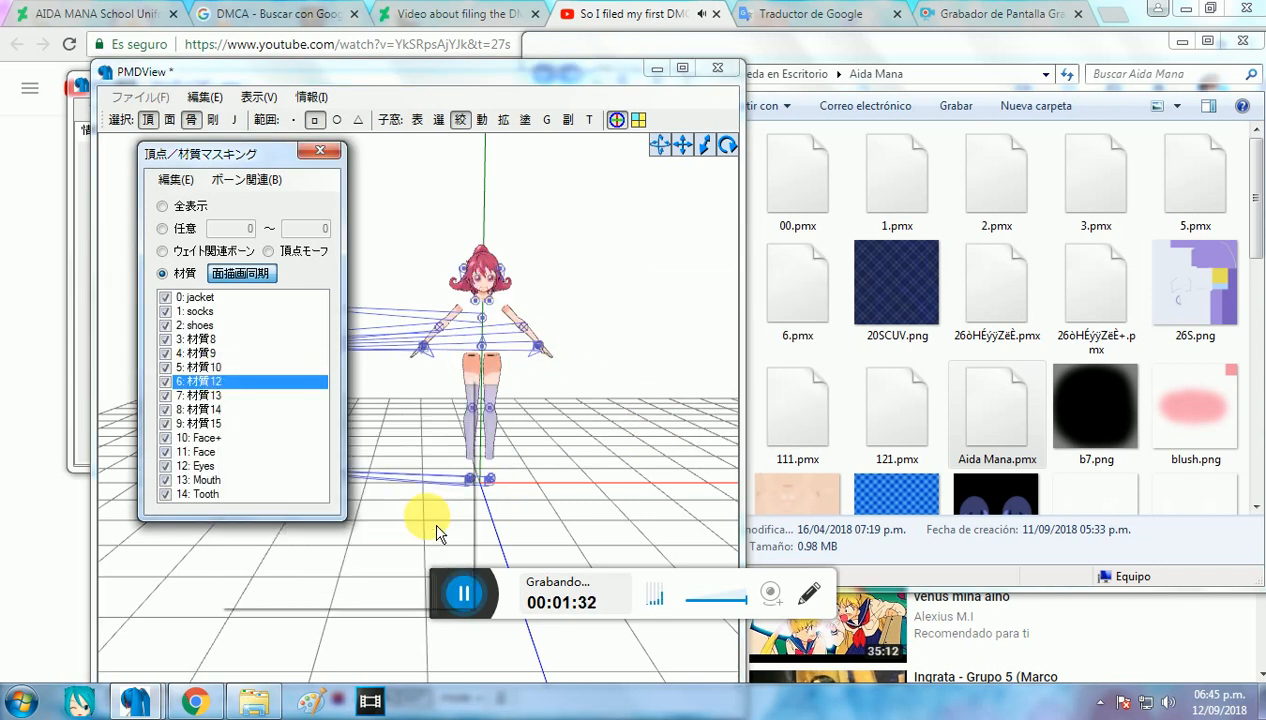
click(418, 398)
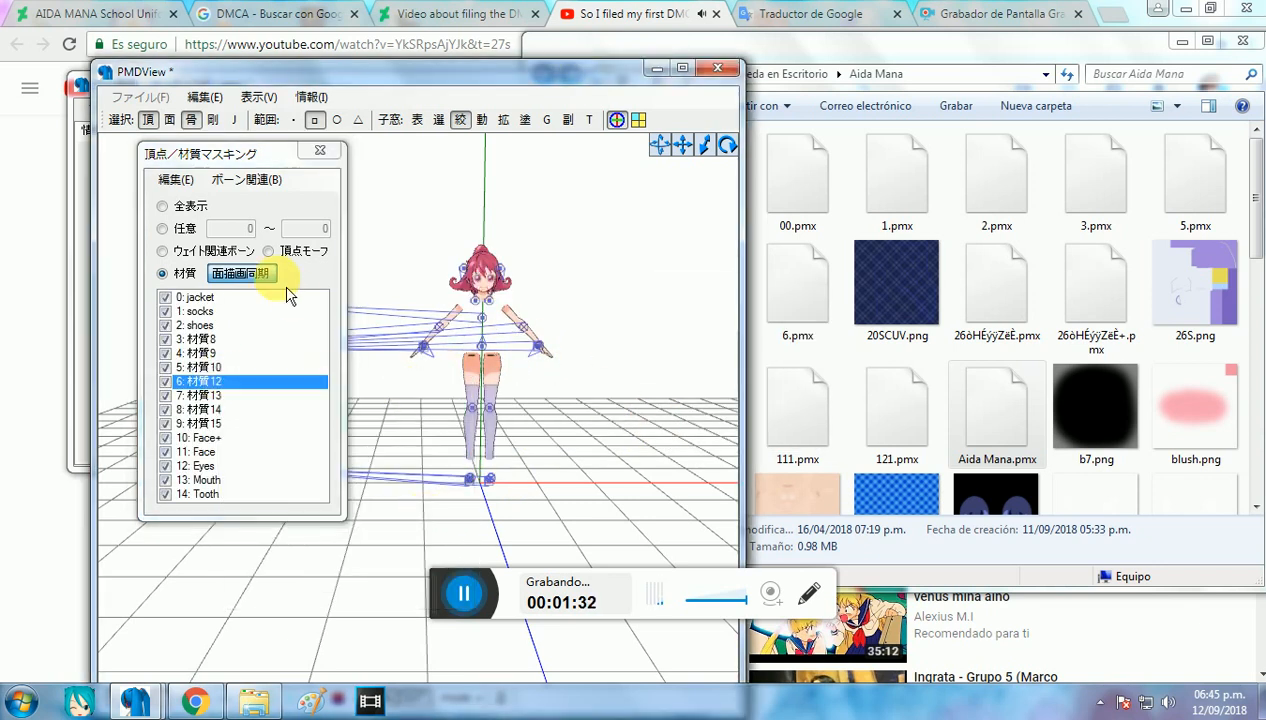
click(330, 156)
Step: Select the leftover head bones at the top of the uniform and delete them
scroll(521, 262, up, 1)
middle_drag(523, 262, 610, 326)
scroll(554, 266, up, 2)
scroll(508, 261, up, 2)
scroll(530, 353, up, 1)
right_drag(410, 313, 472, 342)
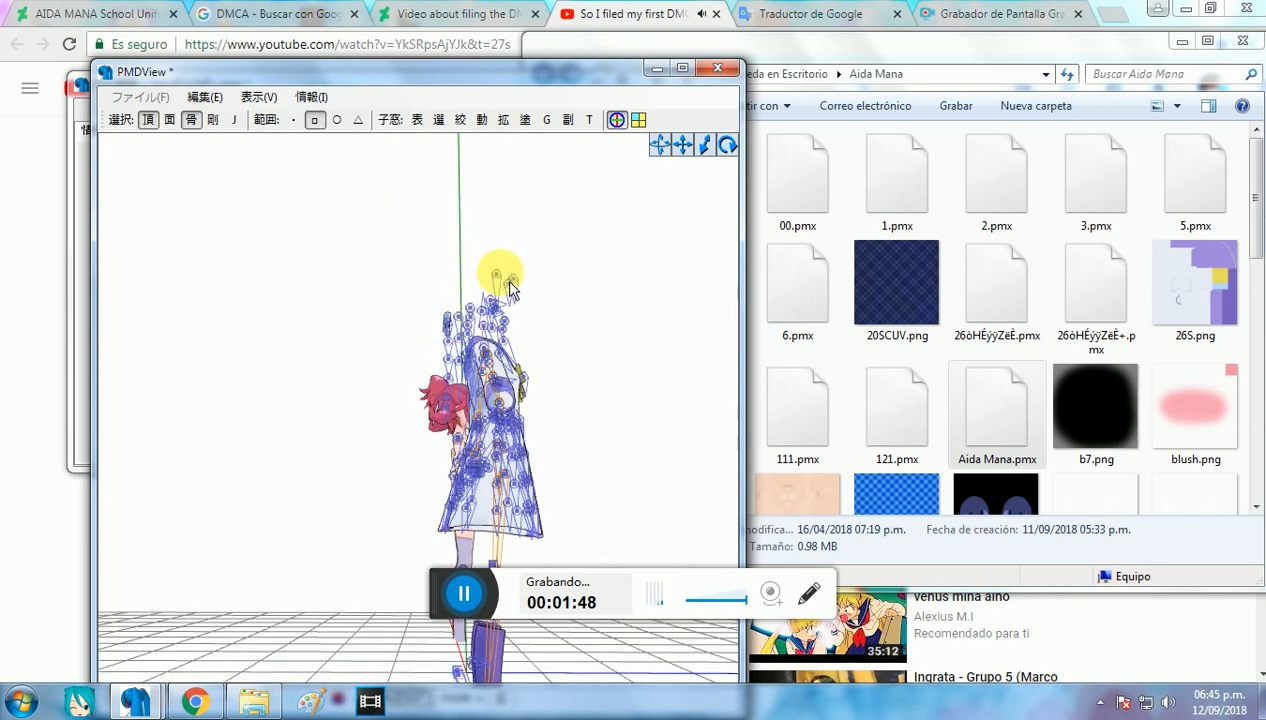
right_drag(510, 288, 527, 291)
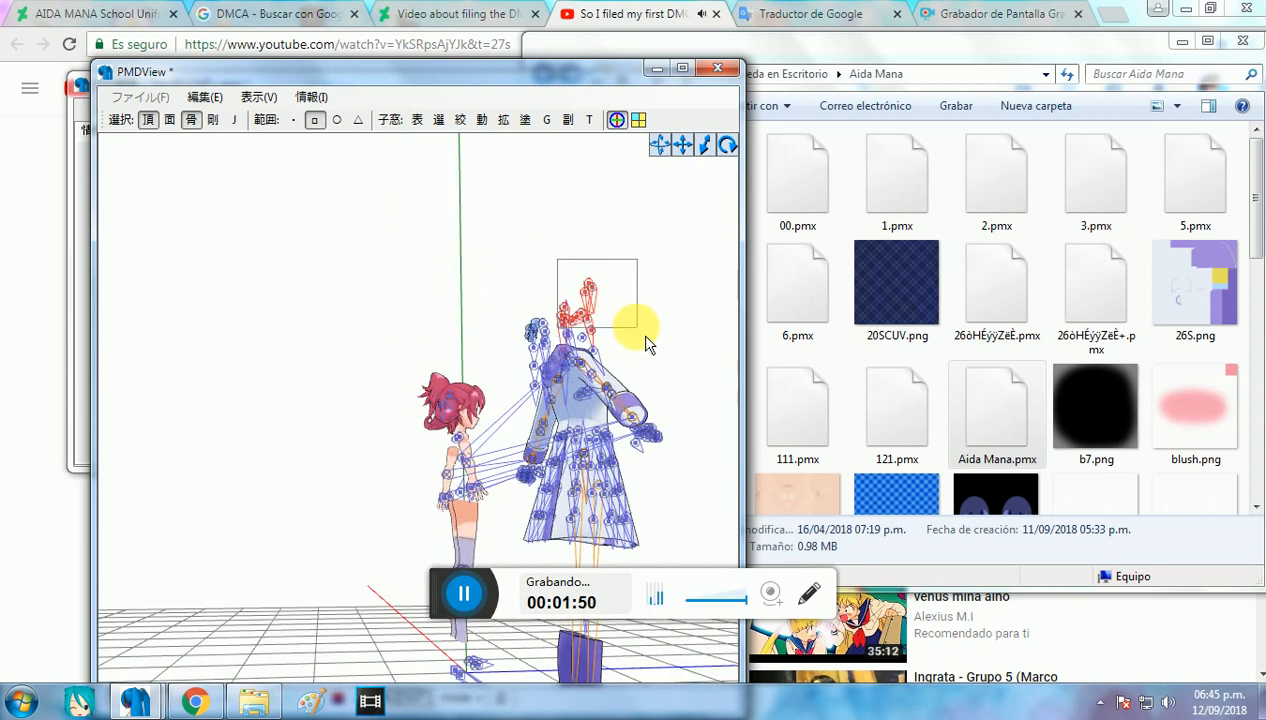
drag(650, 352, 650, 352)
key(Delete)
click(667, 416)
Step: Select another group of leftover hair bones floating beside the uniform's collar and delete them
right_drag(655, 403, 600, 428)
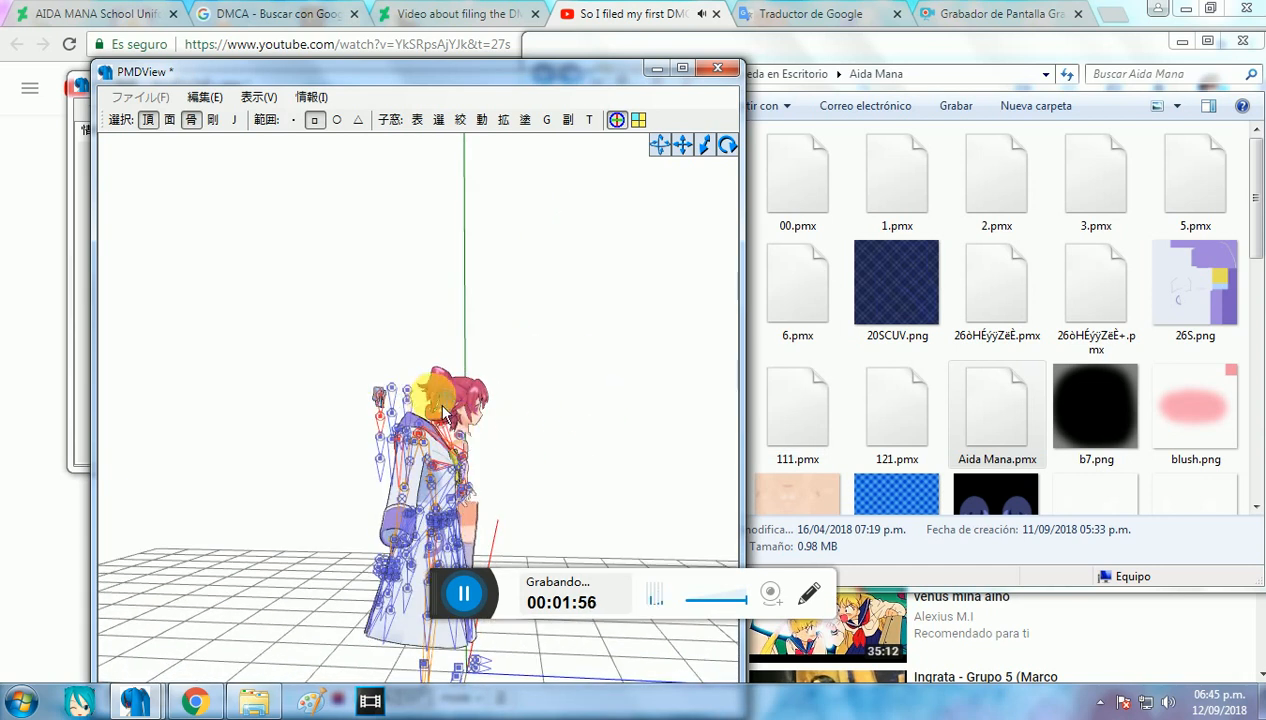
scroll(443, 400, up, 5)
scroll(453, 387, down, 1)
right_drag(453, 387, 480, 323)
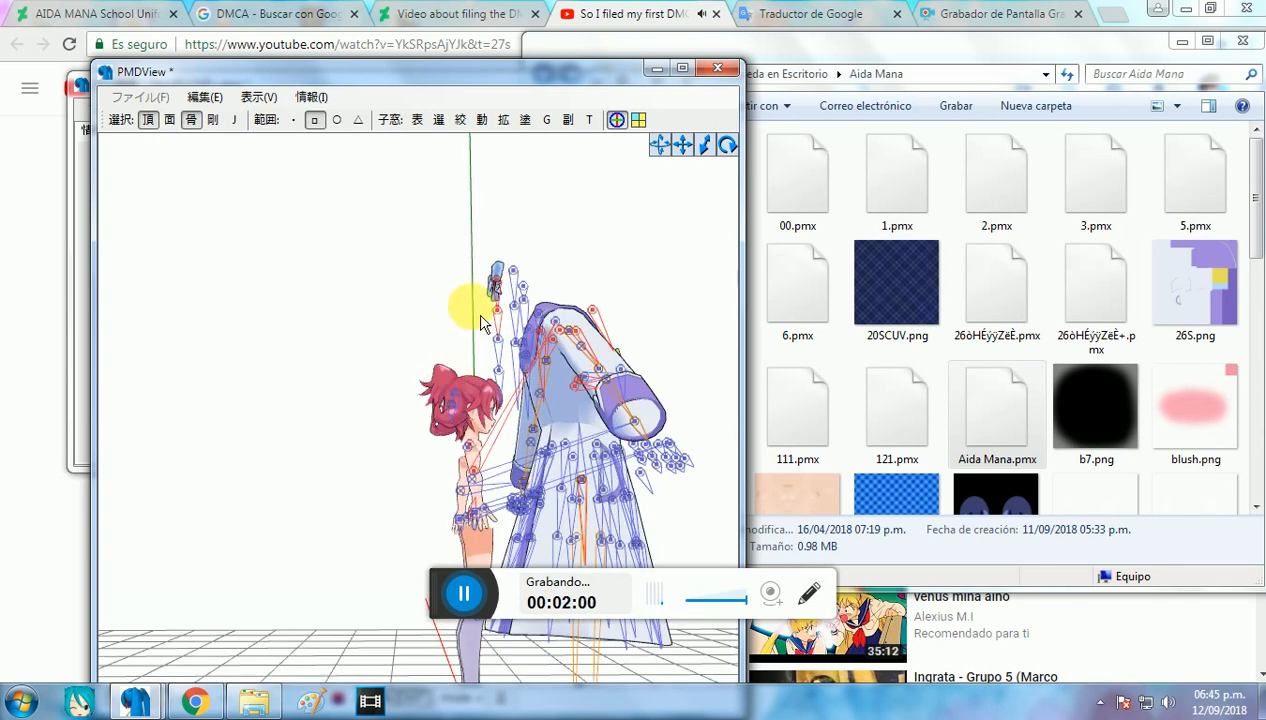
click(530, 335)
key(Delete)
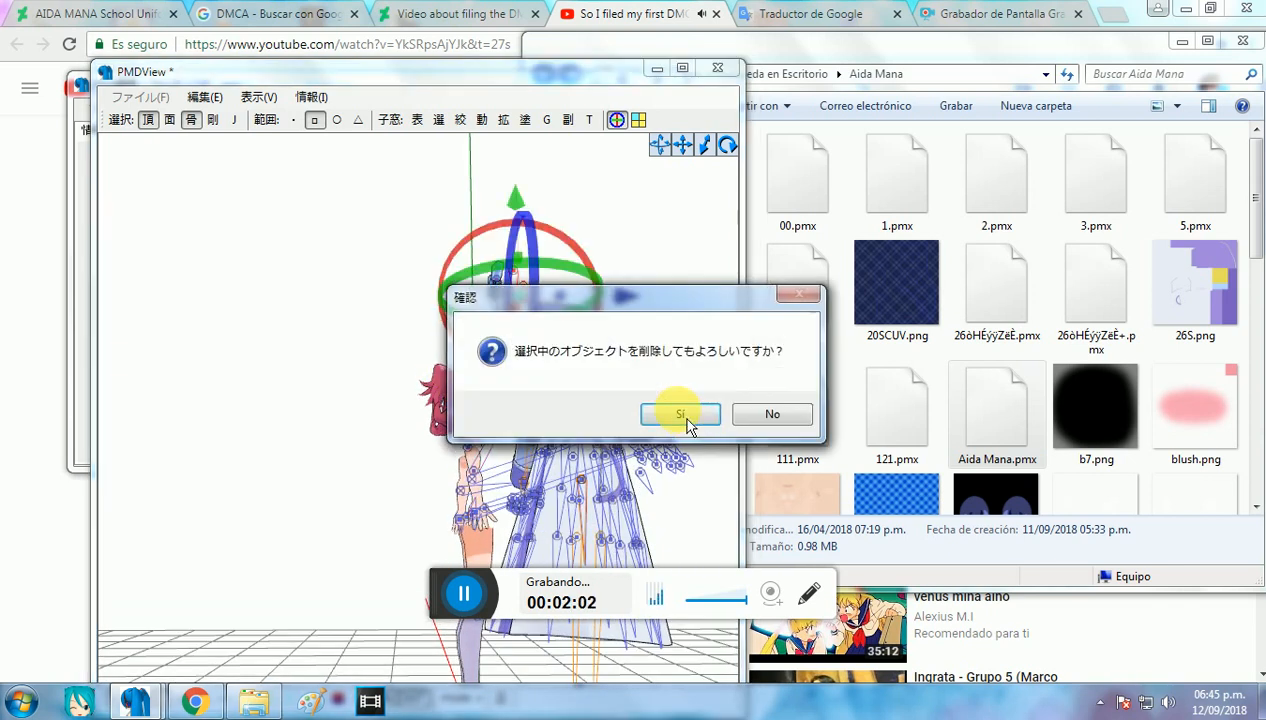
click(668, 413)
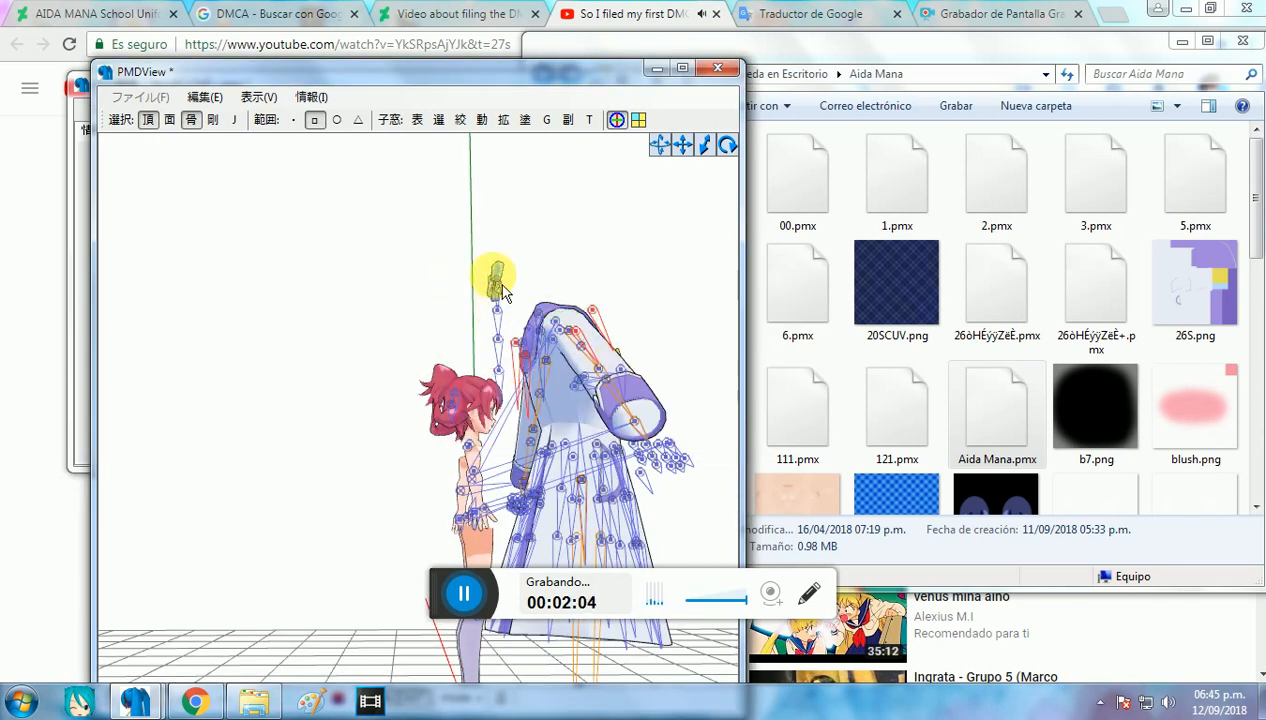
Step: Select the leftover bones at the floating hair bow above the uniform's collar and delete them
click(512, 362)
key(Delete)
click(643, 411)
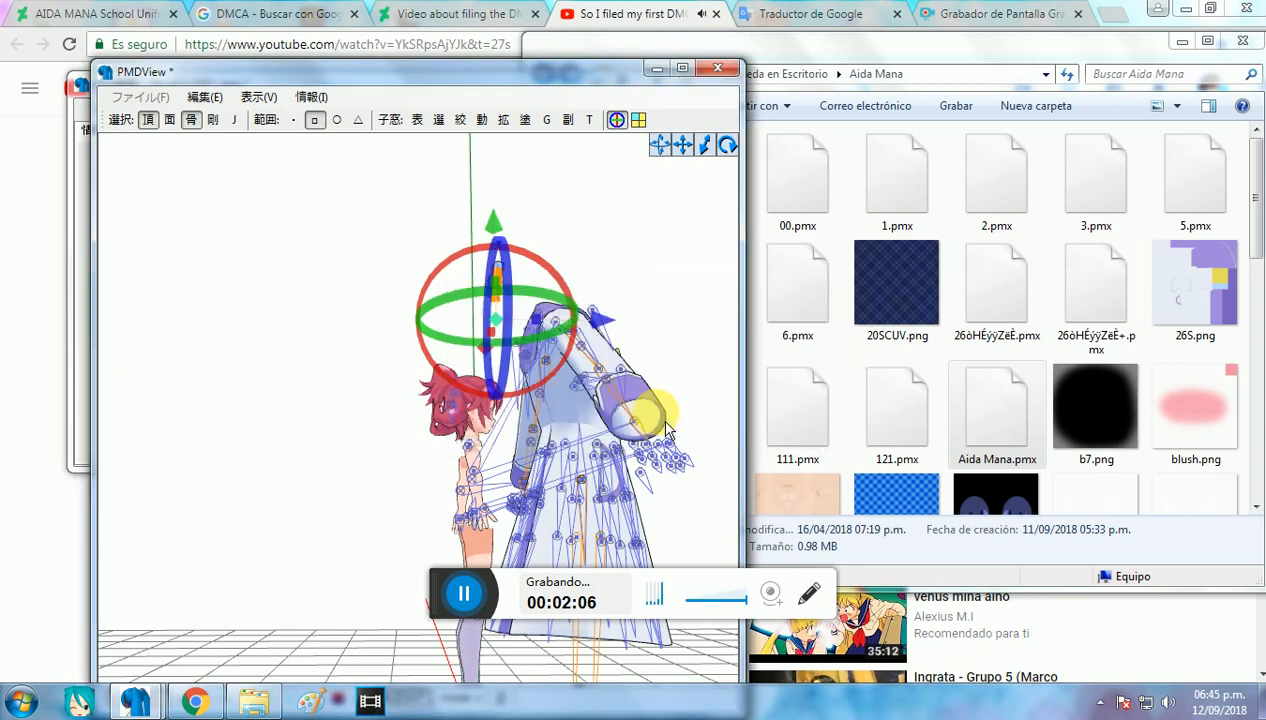
Step: Select the entire school uniform with its bones and move it sideways along the X axis, away from the origin
right_drag(640, 374, 543, 367)
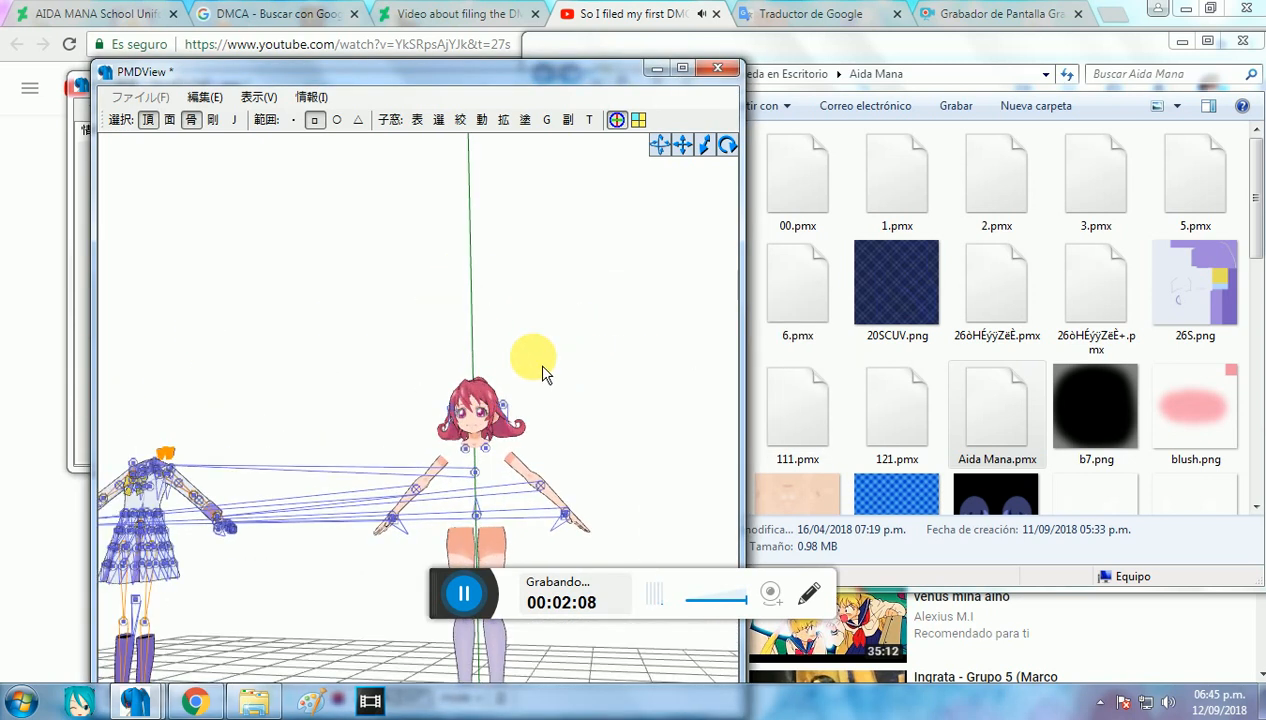
middle_drag(540, 367, 666, 335)
mouse_move(650, 335)
right_down()
mouse_move(673, 354)
mouse_move(651, 347)
right_up()
middle_drag(571, 405, 554, 343)
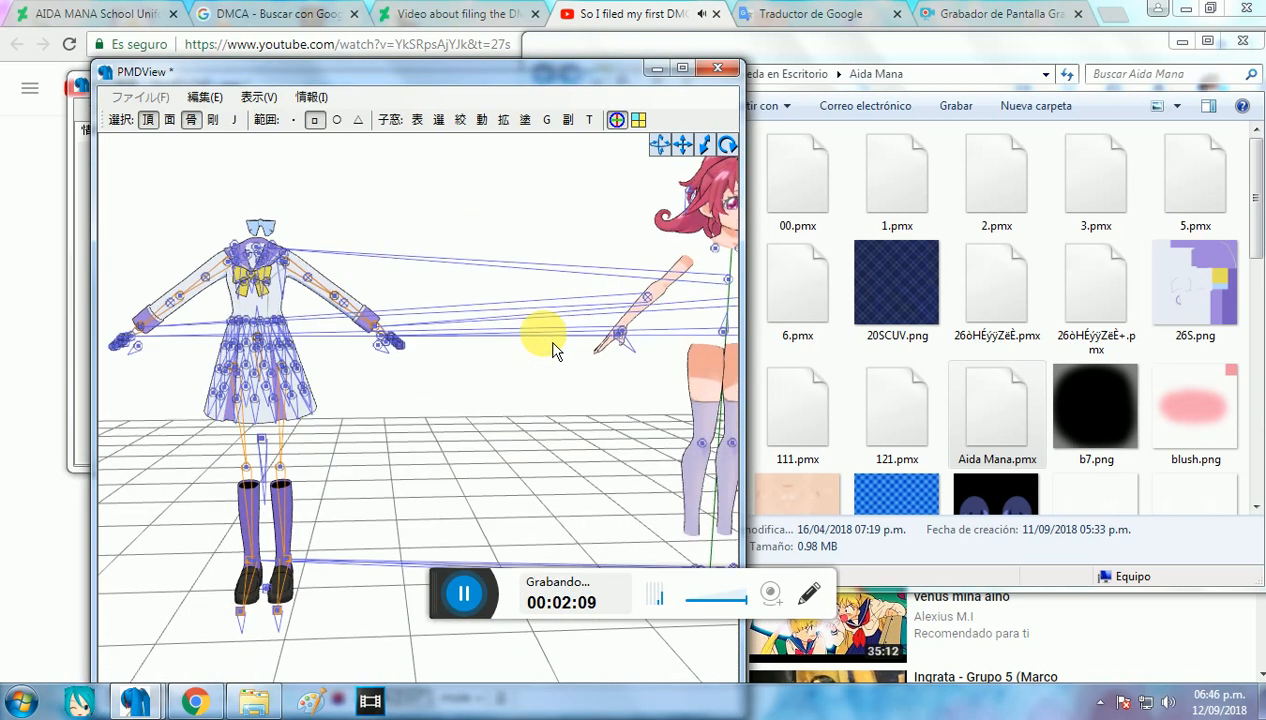
scroll(554, 343, down, 3)
right_drag(566, 352, 574, 320)
middle_drag(574, 320, 515, 314)
scroll(452, 316, down, 4)
drag(212, 198, 404, 557)
drag(418, 418, 267, 412)
Step: Select the entire Aida Mana body with its bones, move it sideways toward the uniform, and clear the selection
drag(438, 212, 648, 562)
drag(525, 397, 364, 393)
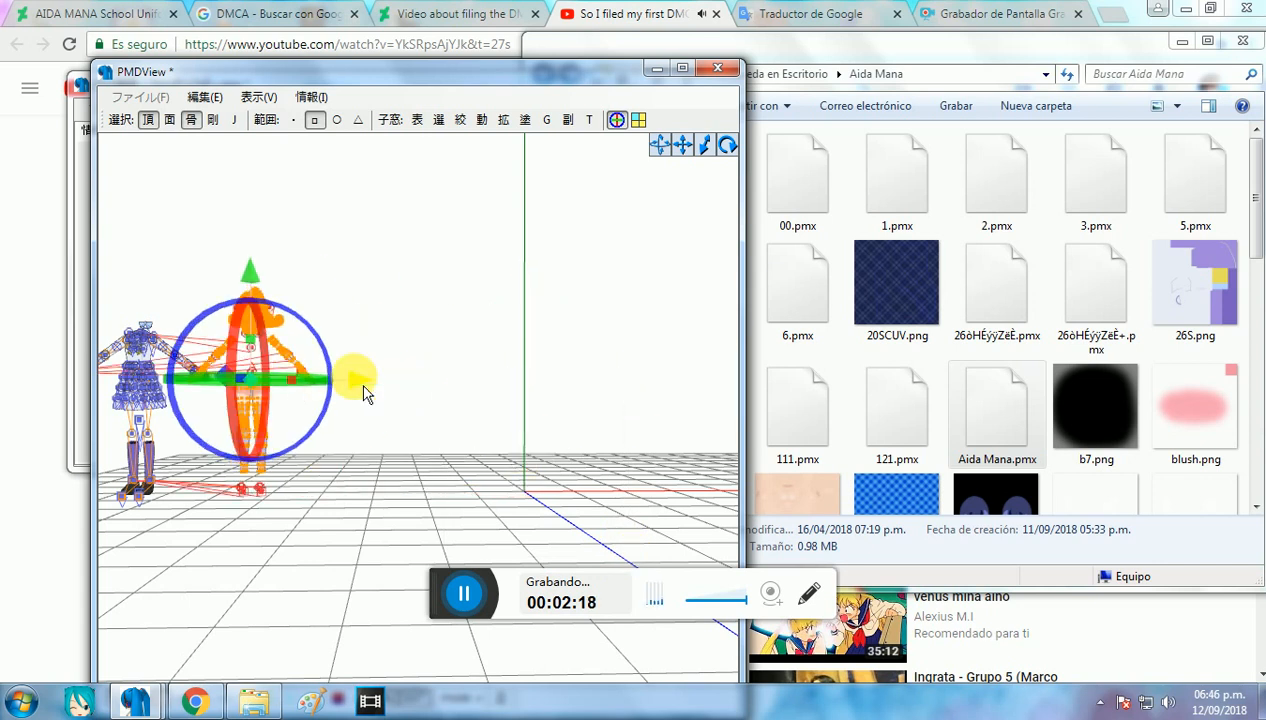
middle_drag(495, 357, 527, 356)
click(526, 355)
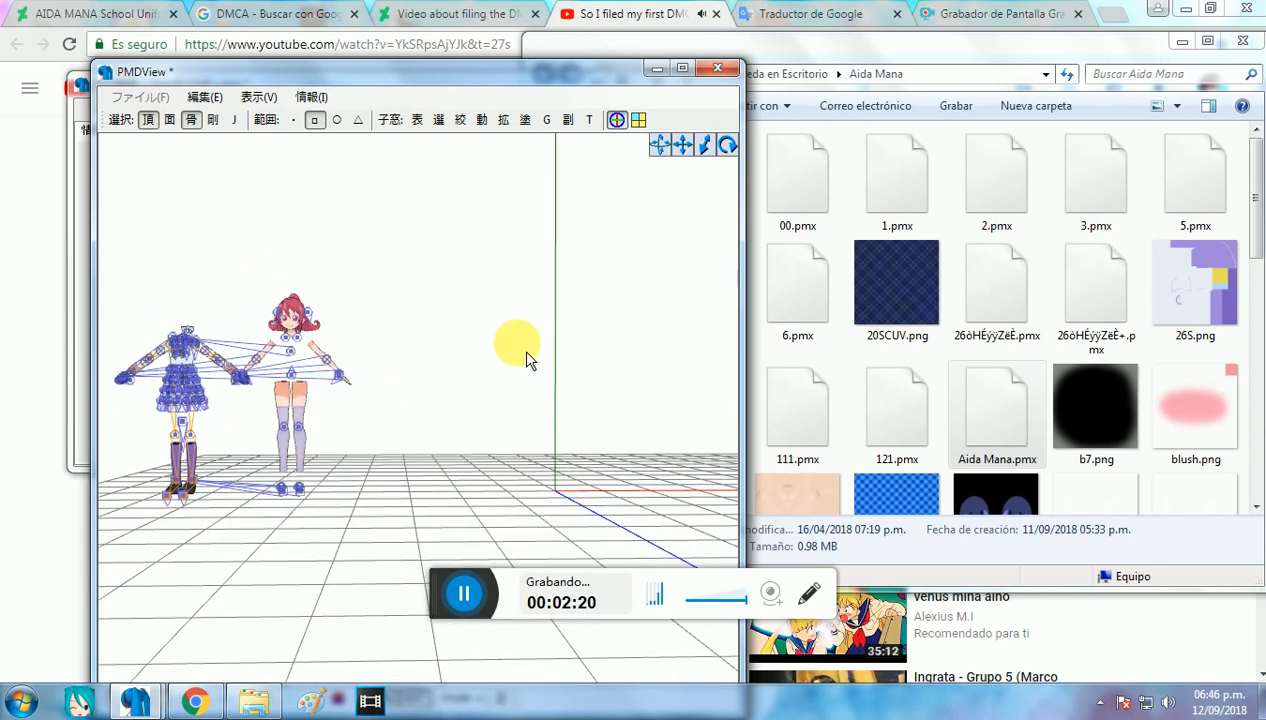
Step: Append 1.pmx from the Aida Mana folder to the model being edited and return to the model view
click(804, 205)
click(929, 204)
click(1008, 200)
click(1103, 196)
click(1193, 191)
click(960, 295)
click(797, 290)
click(808, 430)
click(895, 415)
click(995, 378)
click(912, 212)
drag(855, 233, 424, 212)
click(230, 228)
click(429, 374)
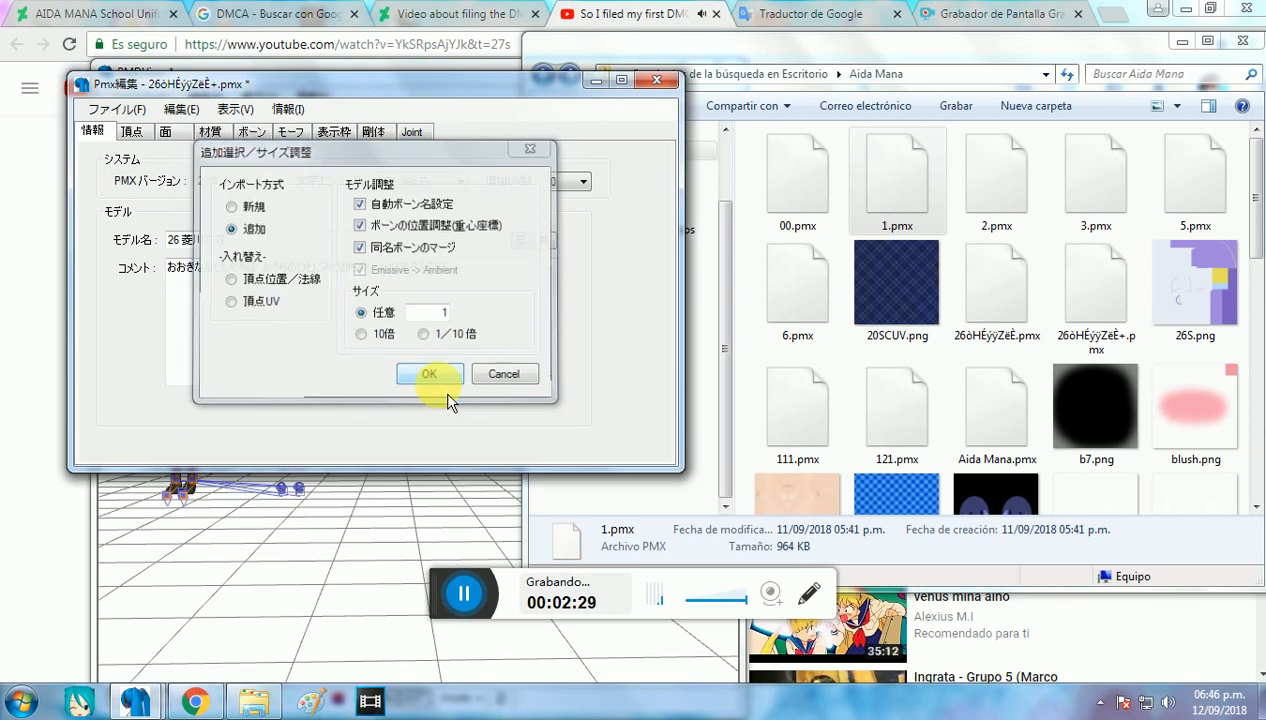
click(410, 526)
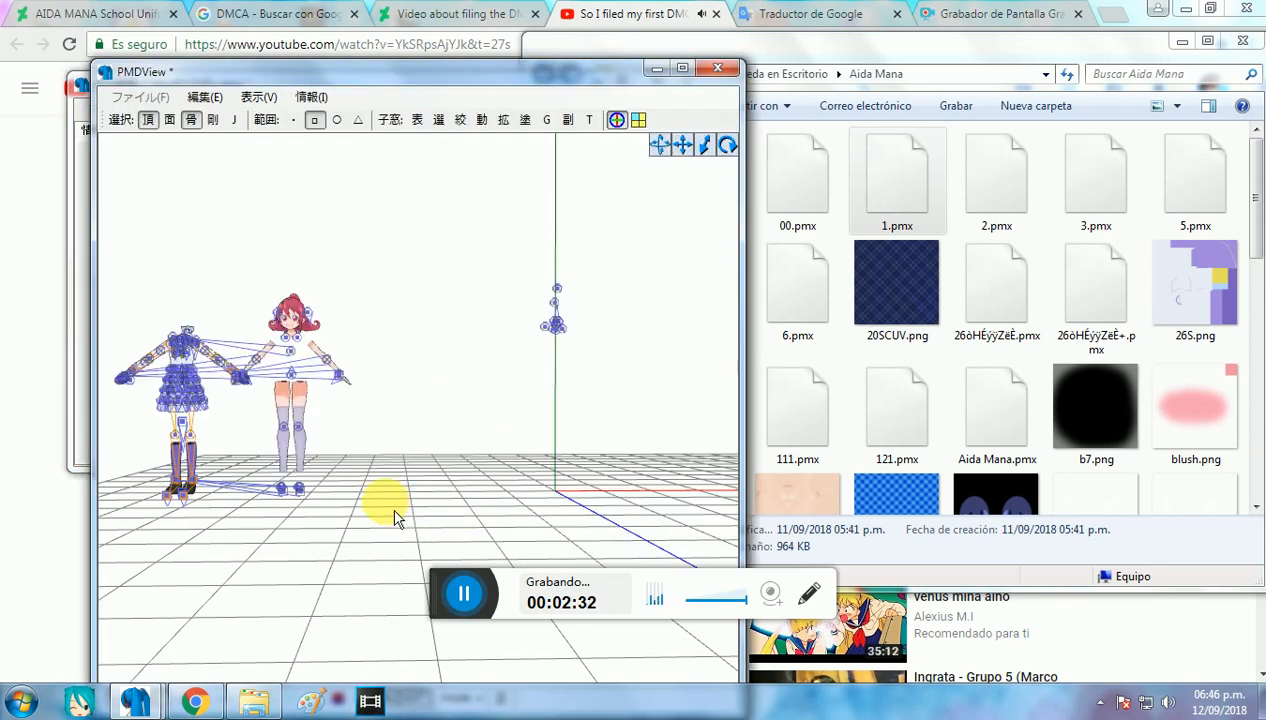
Step: Mark all materials, including those of the appended model, as visible in the material masking window
middle_drag(482, 451, 452, 445)
click(438, 120)
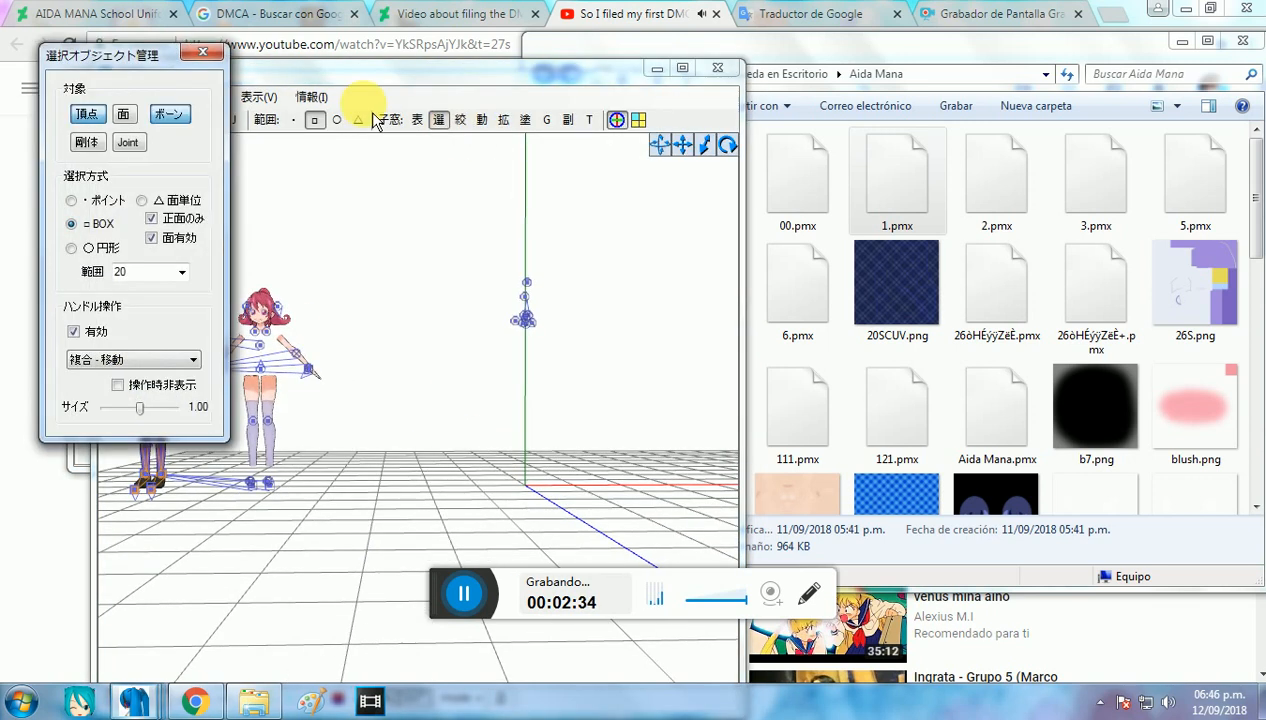
click(202, 52)
click(460, 120)
right_click(236, 328)
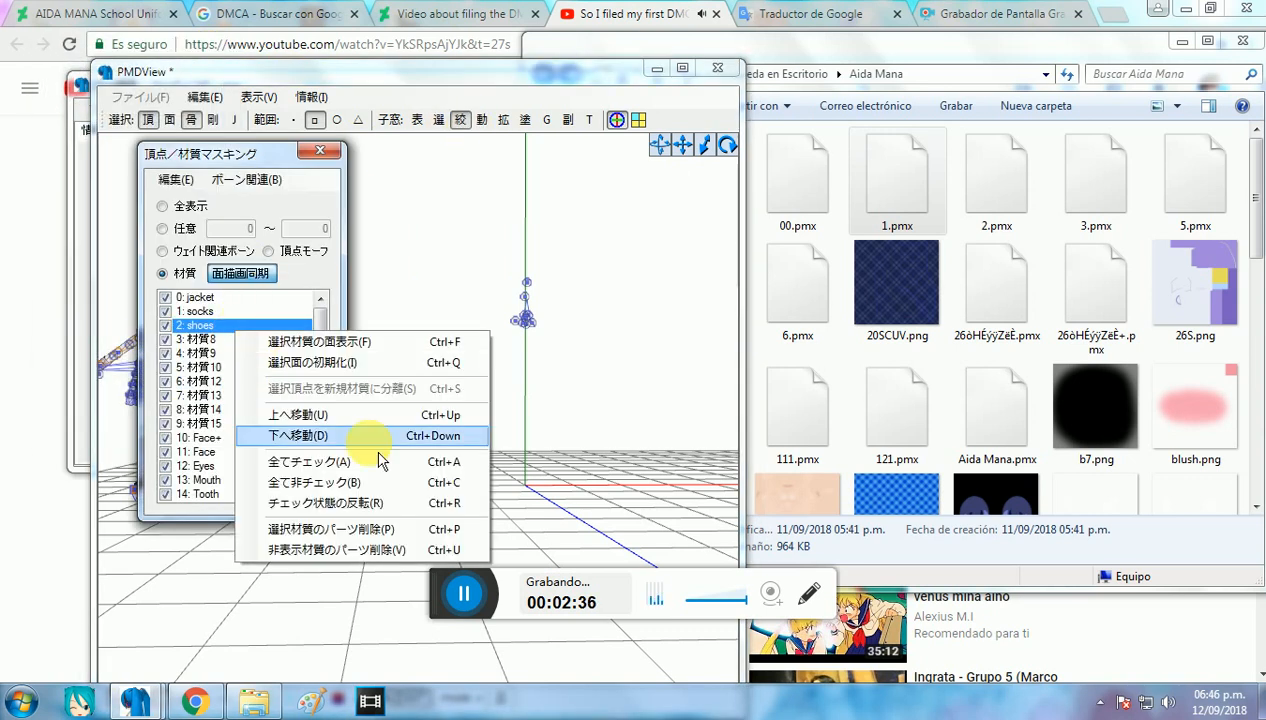
click(412, 466)
Step: Examine the appended Aida Mana model's uniform, face, arms and legs up close
right_drag(509, 410, 556, 410)
scroll(556, 410, up, 1)
scroll(564, 382, up, 4)
scroll(560, 358, up, 1)
middle_drag(556, 358, 540, 316)
right_drag(540, 316, 576, 391)
middle_drag(575, 391, 566, 369)
right_drag(566, 369, 582, 370)
middle_drag(582, 370, 555, 379)
scroll(556, 381, up, 2)
right_drag(556, 381, 553, 383)
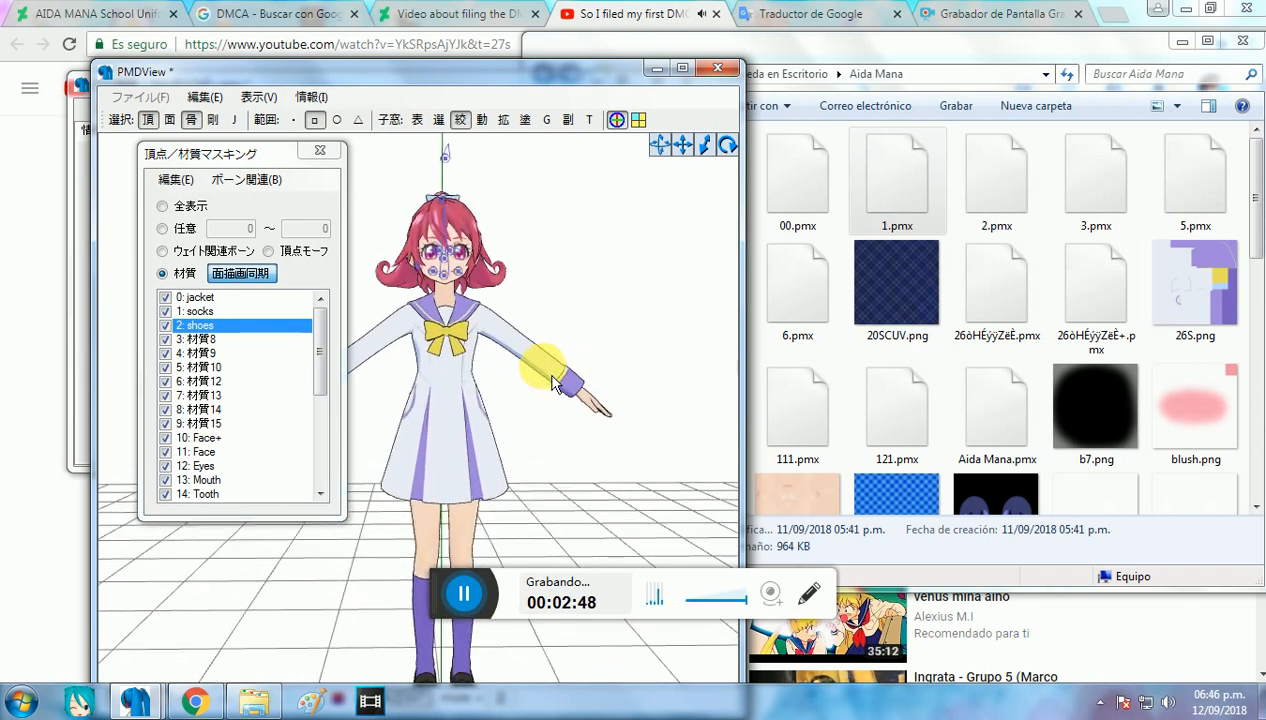
click(249, 284)
middle_drag(526, 421, 537, 395)
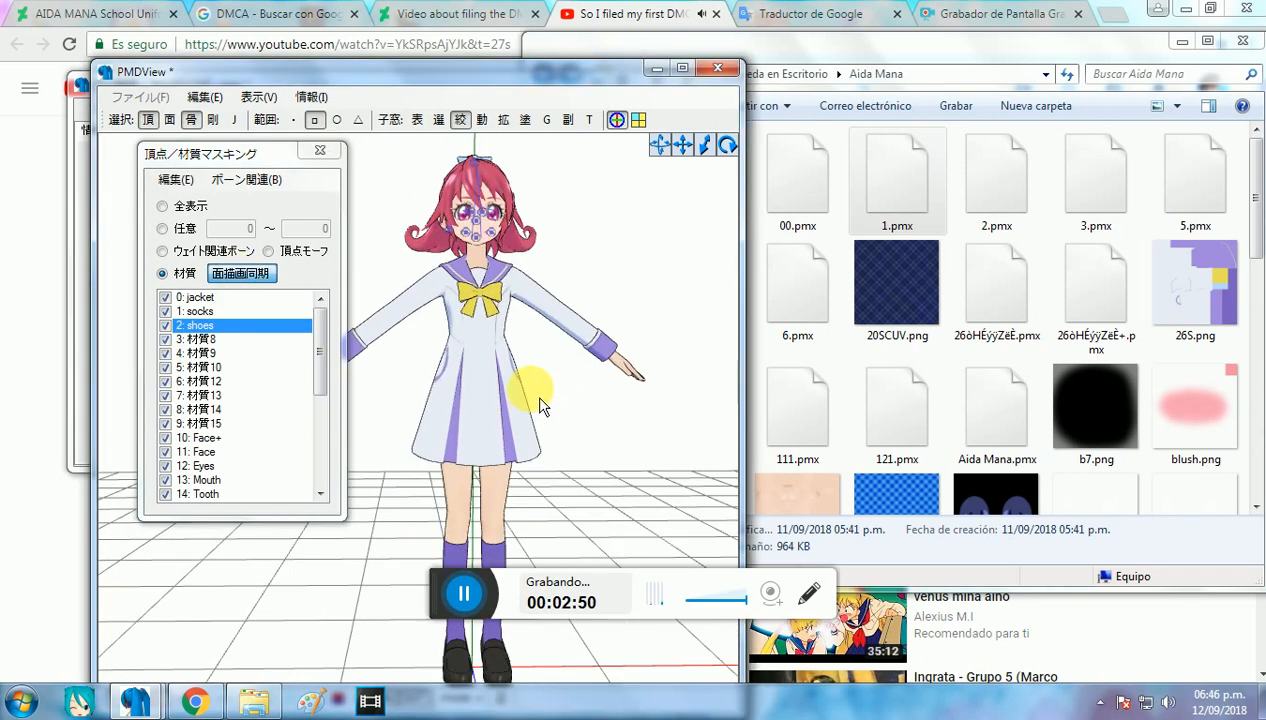
scroll(537, 394, down, 3)
right_drag(533, 386, 529, 386)
Step: Switch to MikuMikuDance, load 1.pmx from the Aida Mana folder, and inspect the model with its bones hidden
click(80, 704)
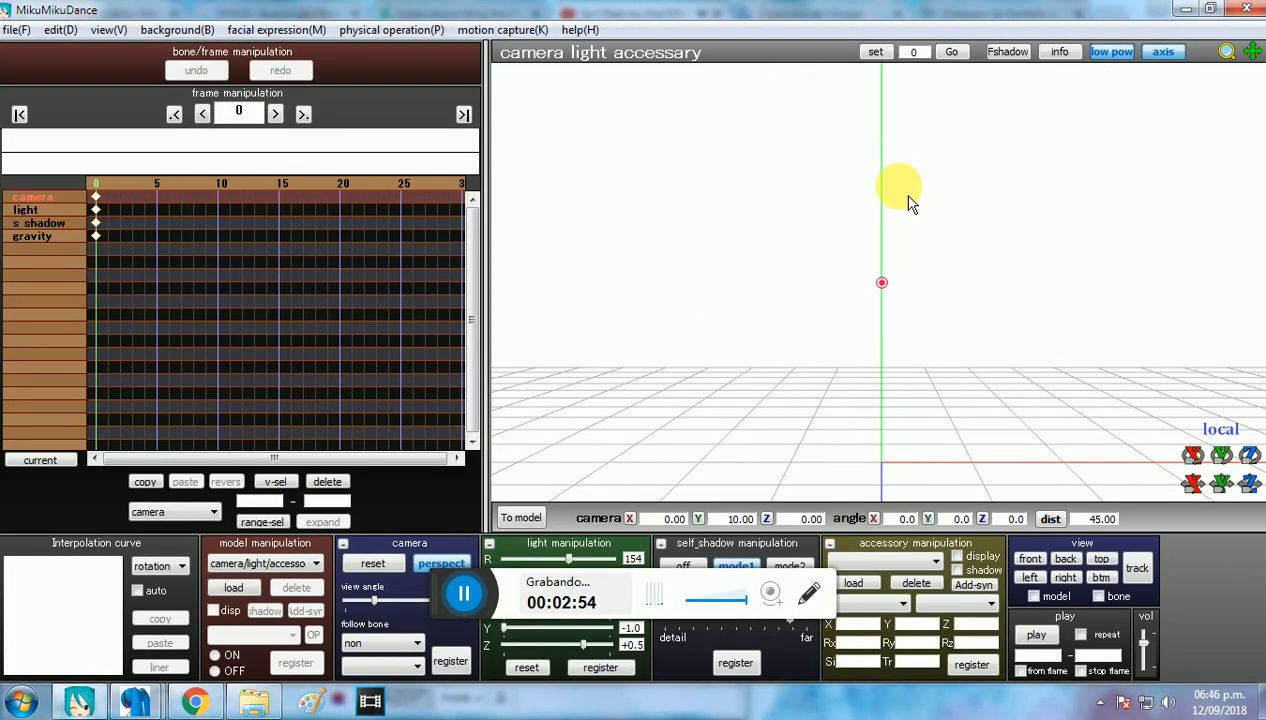
click(254, 698)
drag(913, 212, 512, 262)
click(726, 446)
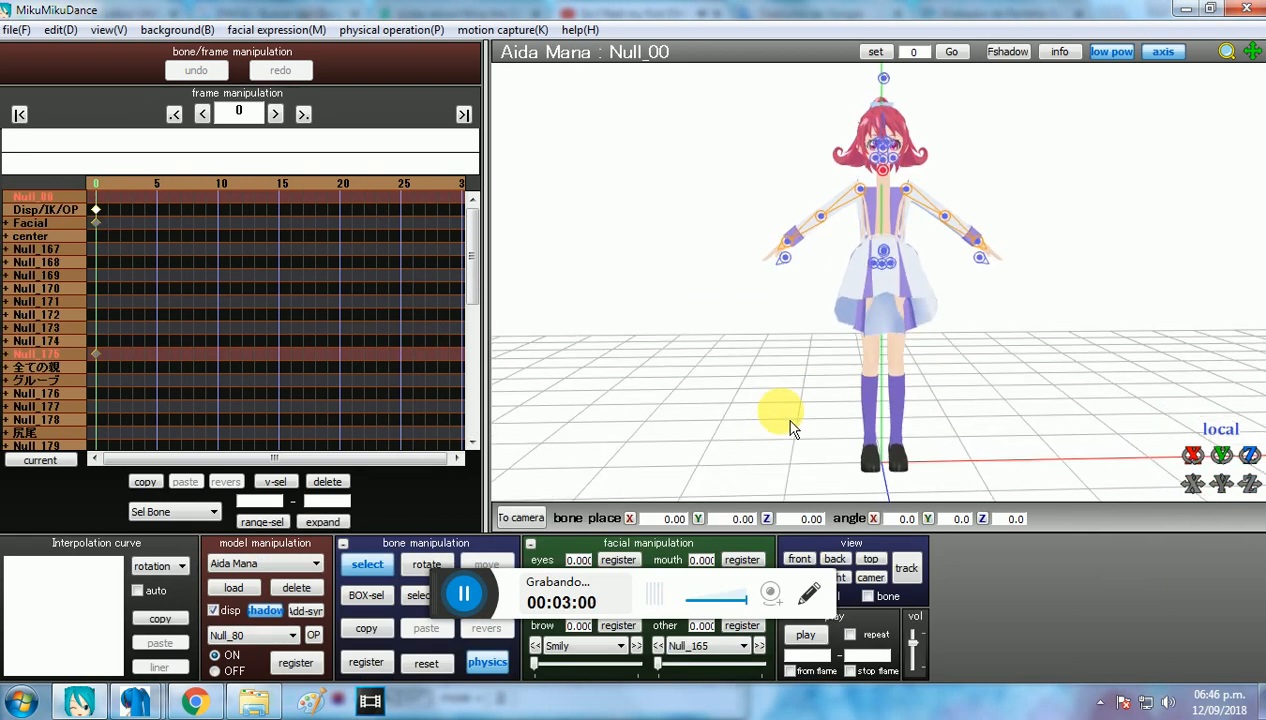
right_drag(589, 473, 560, 494)
click(374, 564)
middle_drag(920, 285, 885, 301)
right_drag(885, 301, 857, 300)
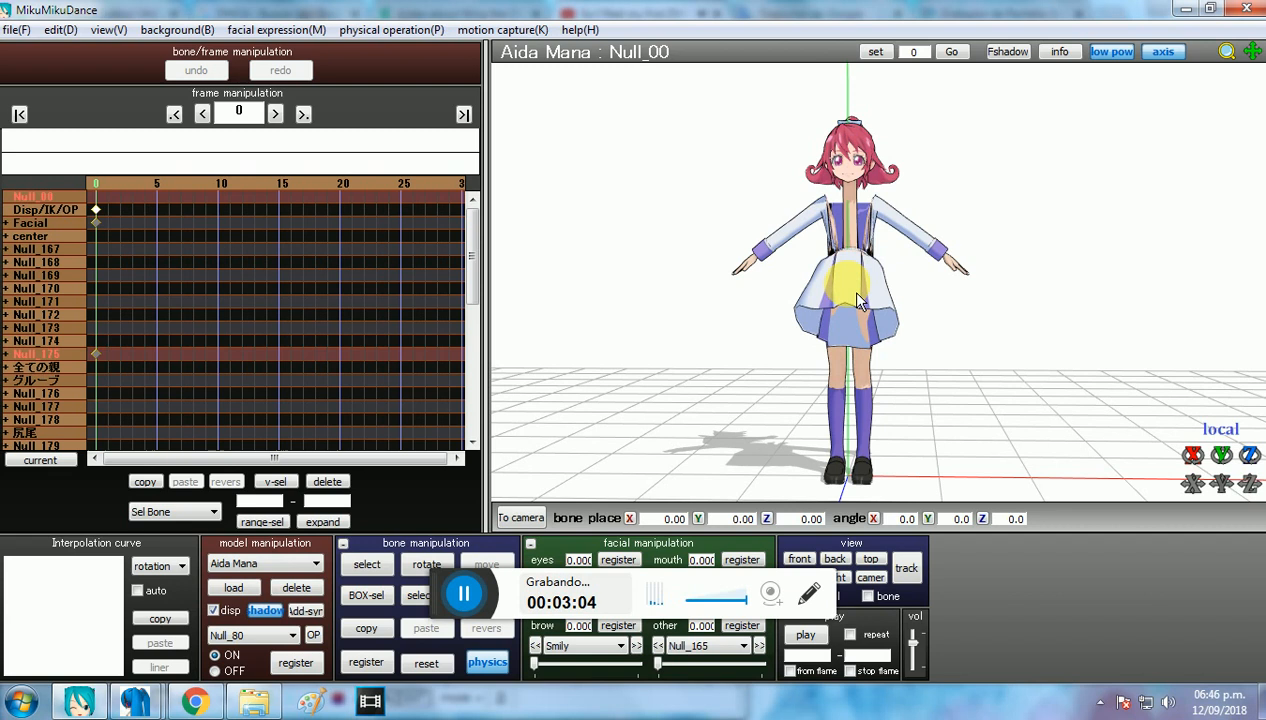
Step: Delete the loaded model, load 2.pmx from the Aida Mana folder instead, and hide its bones
click(328, 592)
click(630, 432)
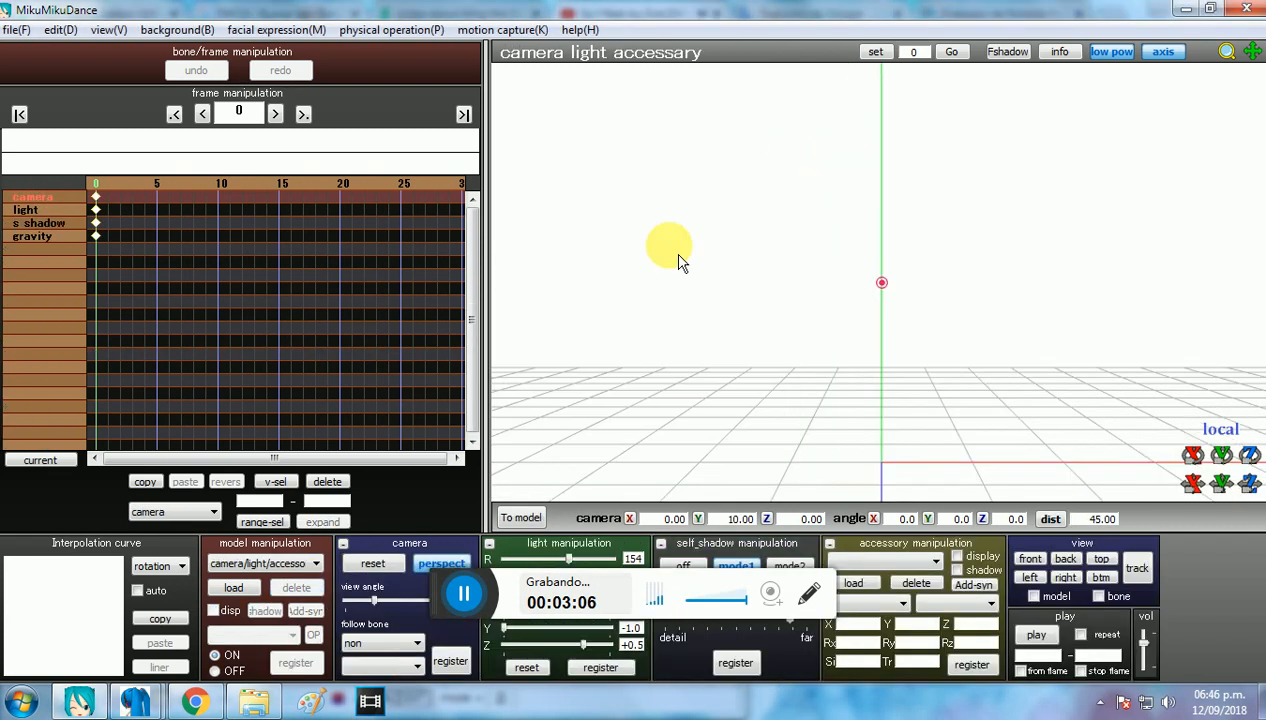
click(196, 703)
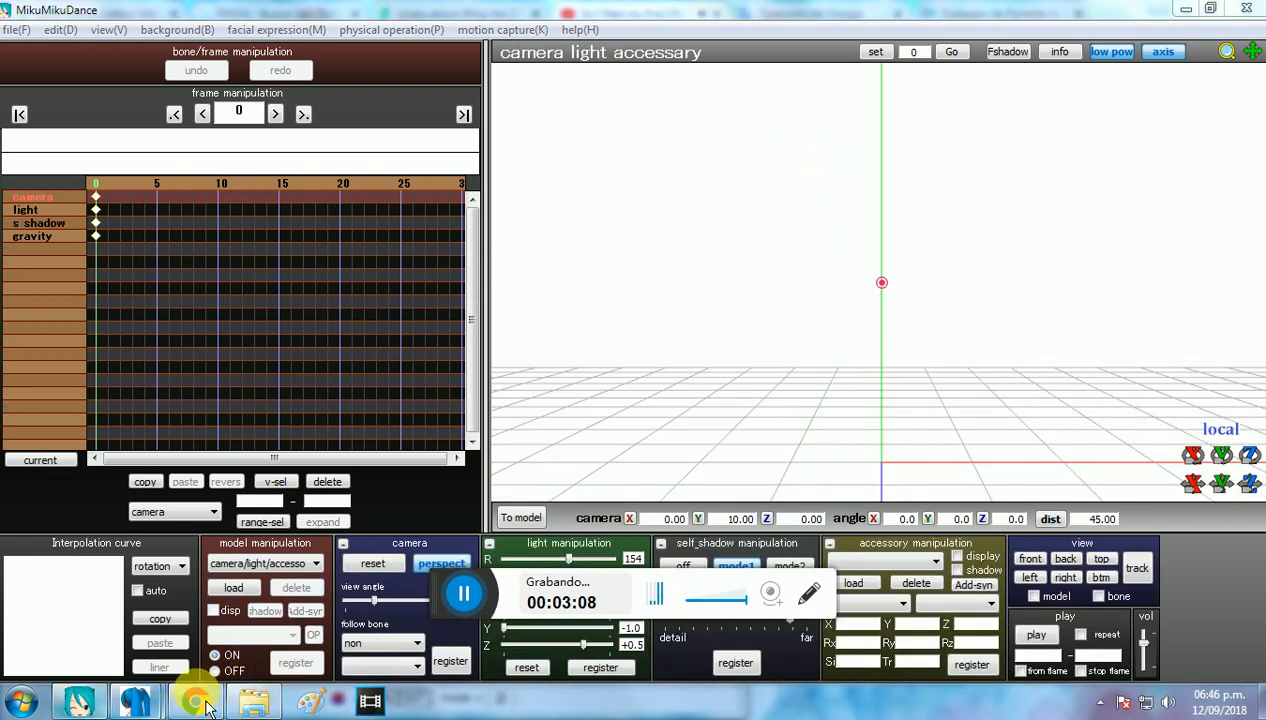
drag(1000, 178, 515, 255)
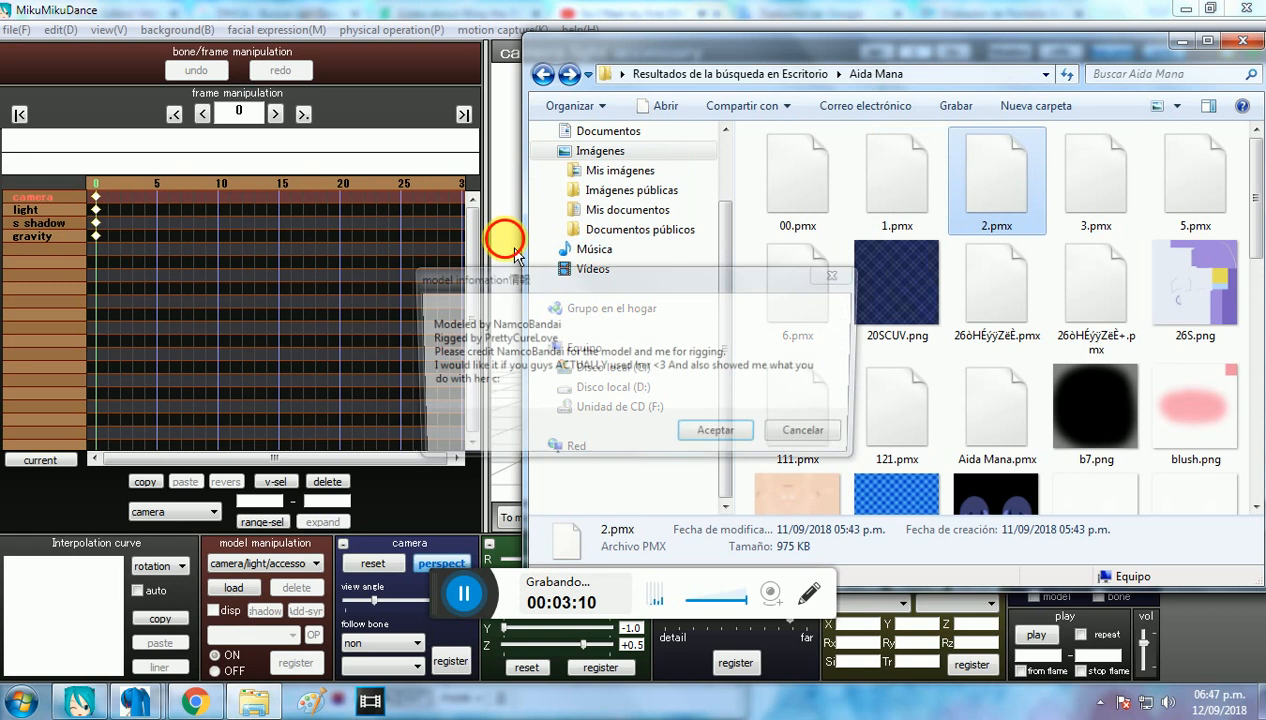
click(712, 428)
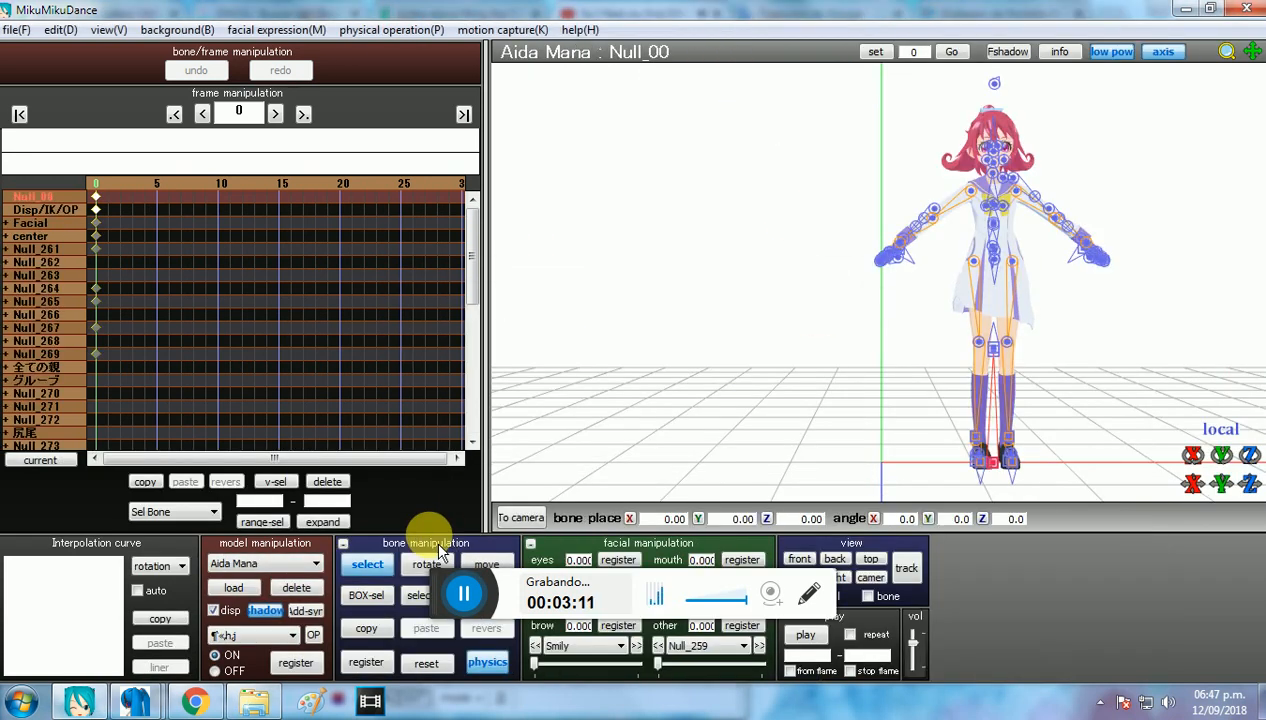
click(372, 576)
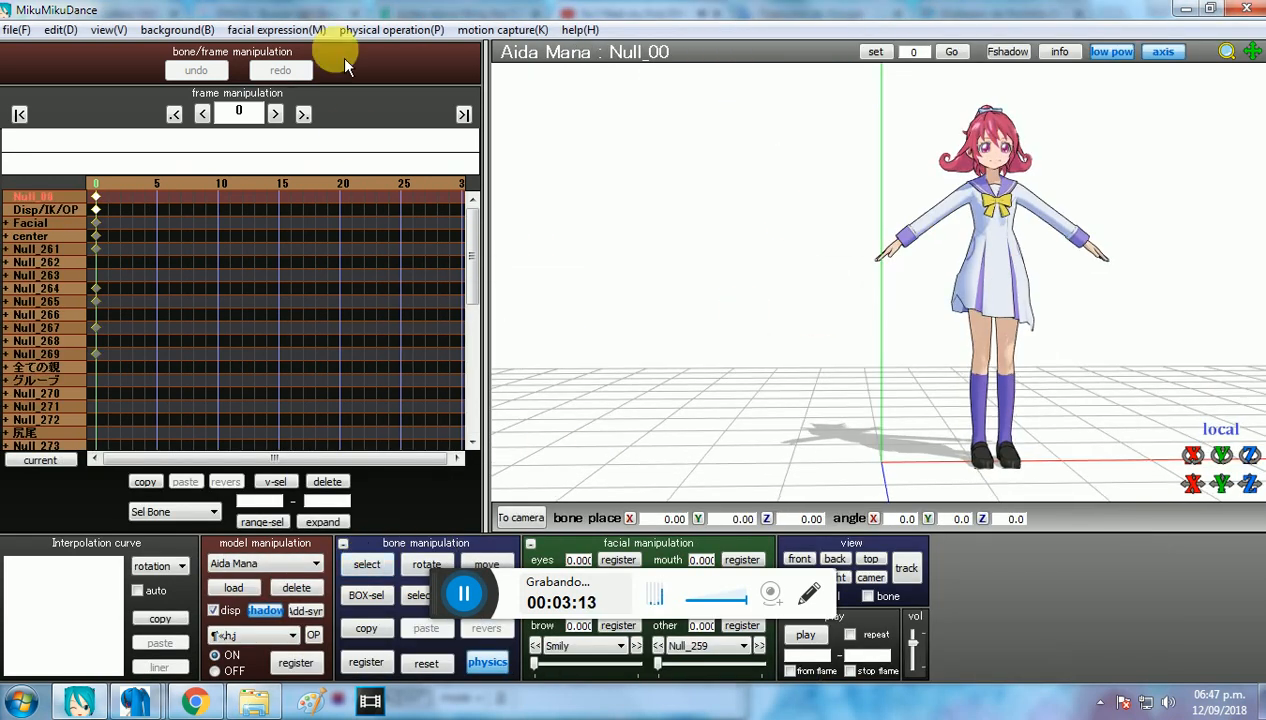
Step: Load the 21_motion_Classic motion from the Classic folder onto the 2.pmx model, play it back, and stop playback
click(16, 29)
click(118, 244)
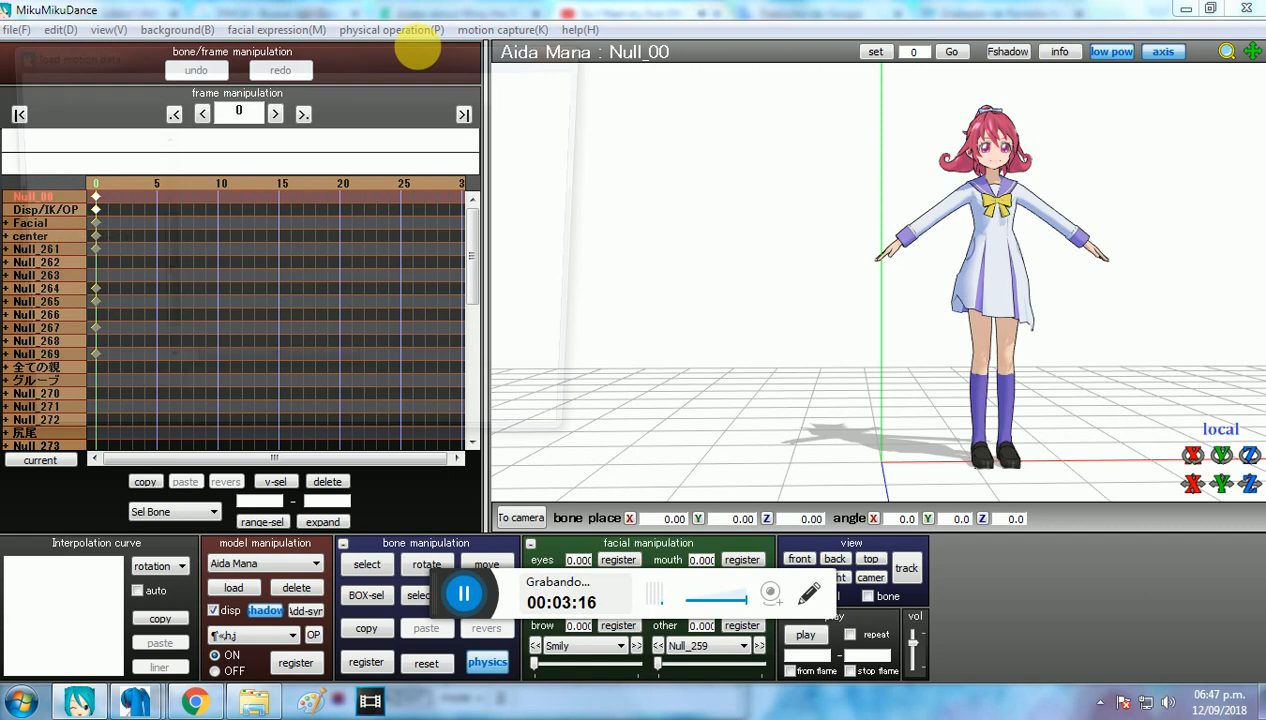
double_click(396, 232)
double_click(305, 172)
click(662, 420)
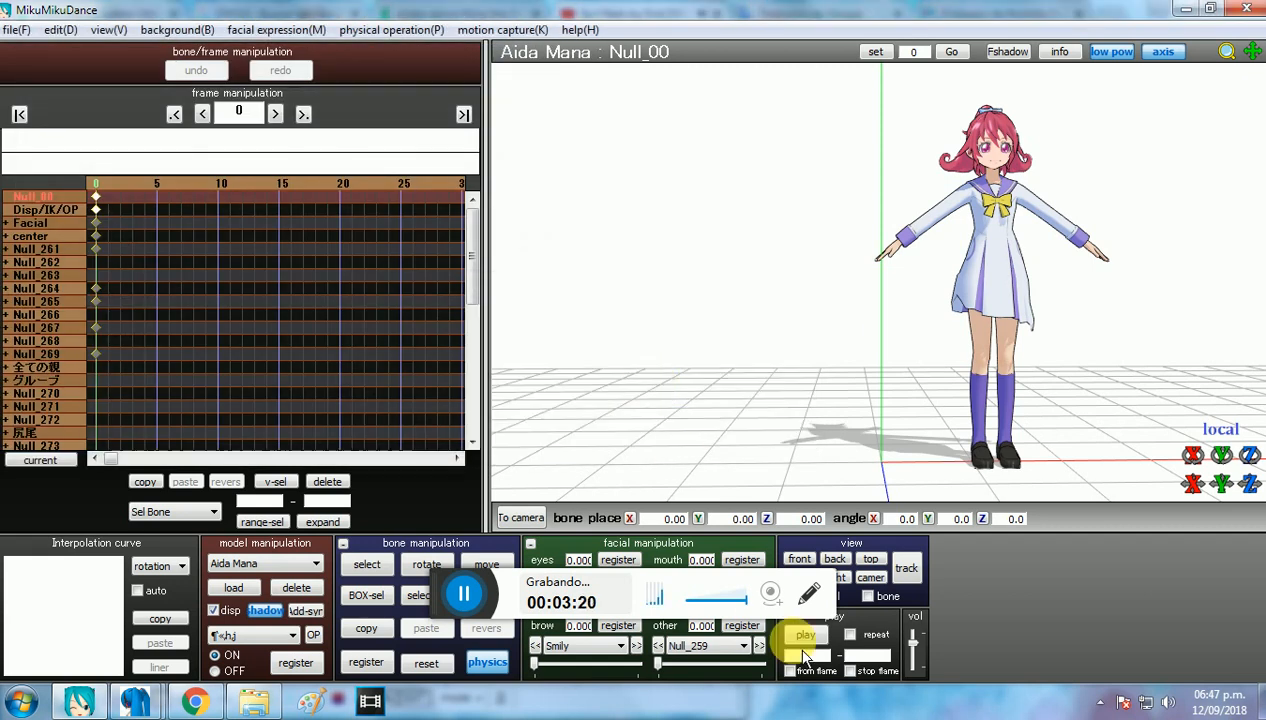
click(806, 640)
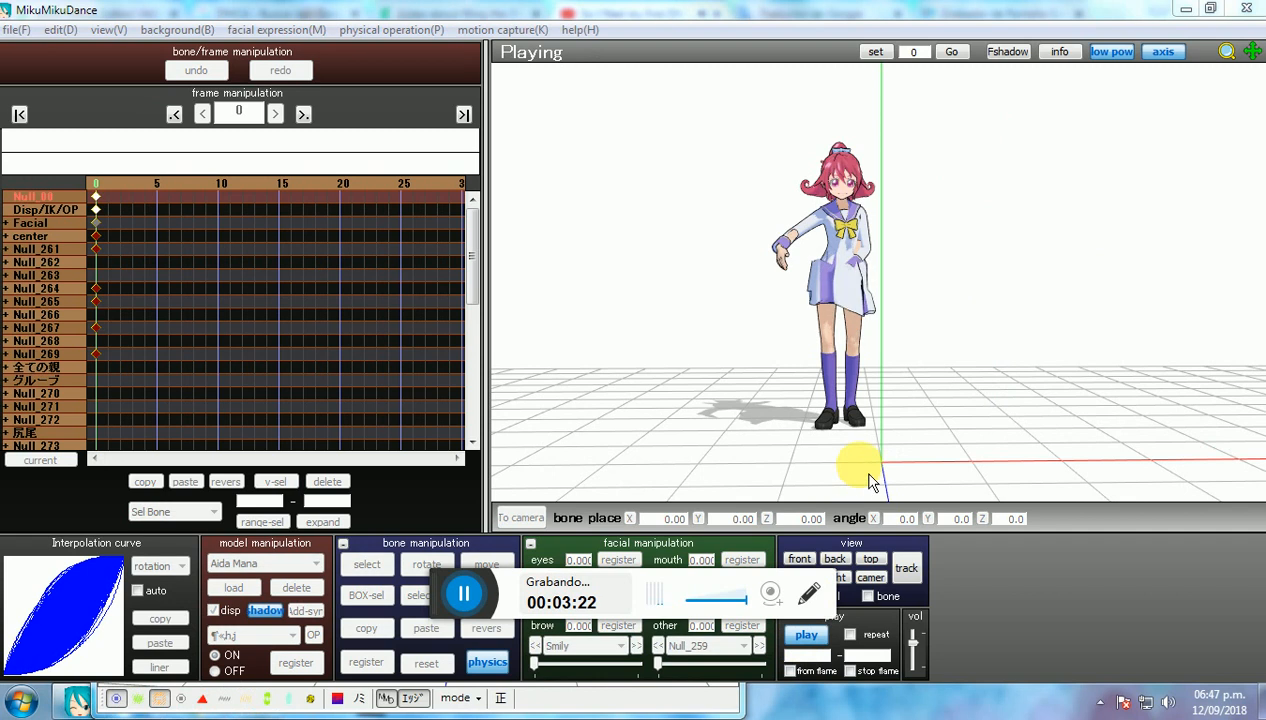
click(808, 637)
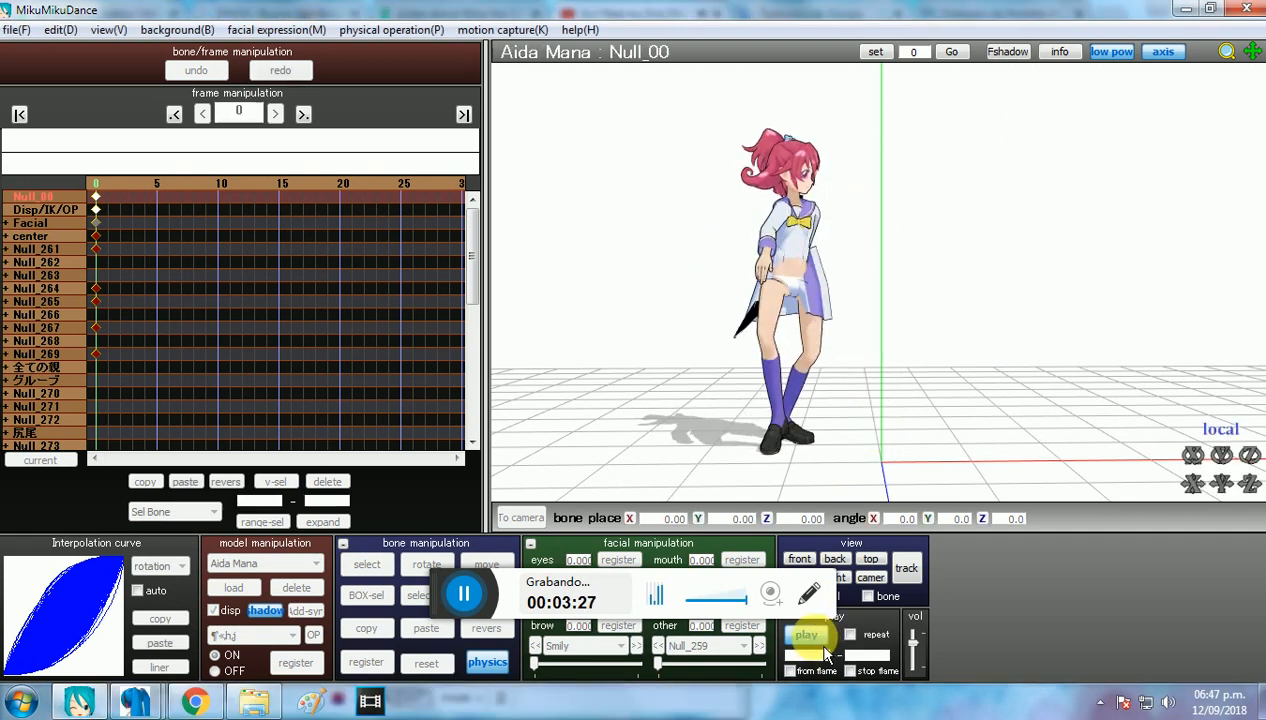
Step: Delete the loaded model and load 3.pmx from the Aida Mana folder in its place
click(297, 590)
click(622, 430)
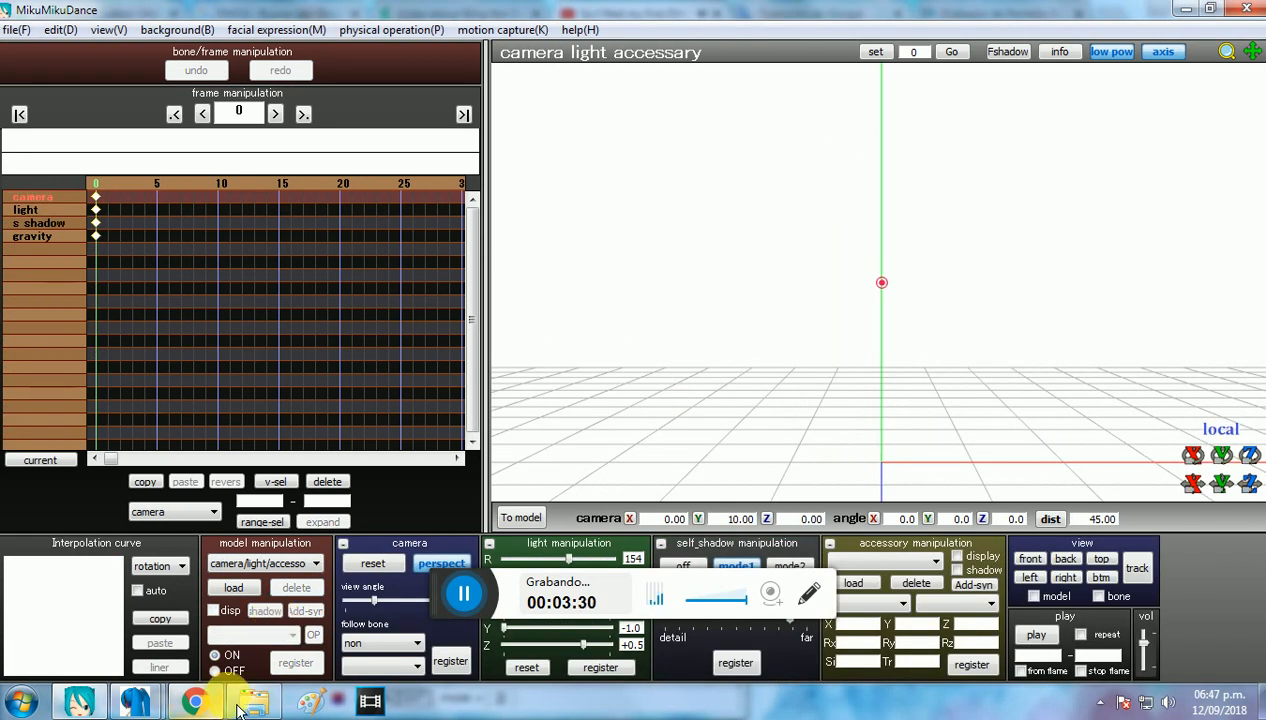
click(255, 702)
drag(1090, 220, 503, 240)
click(719, 435)
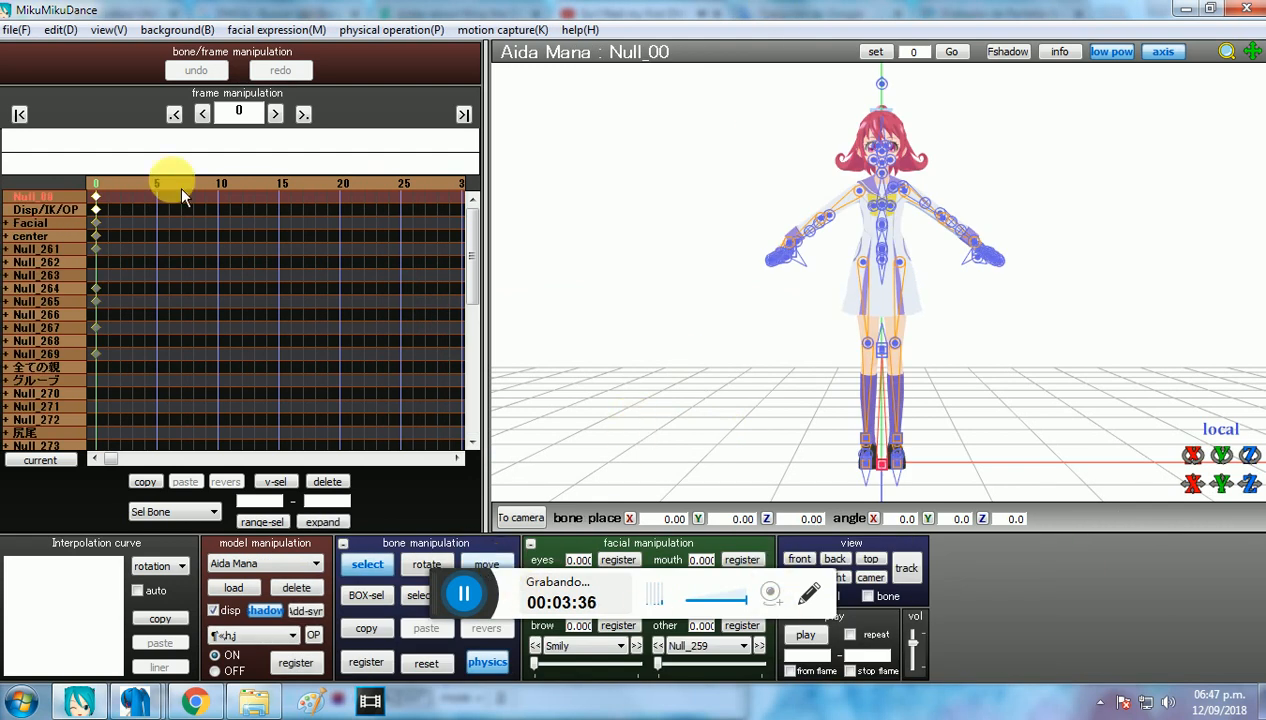
Step: Apply the 21_motion_Classic motion data to the 3.pmx model and watch how the uniform moves during playback
click(20, 36)
click(110, 240)
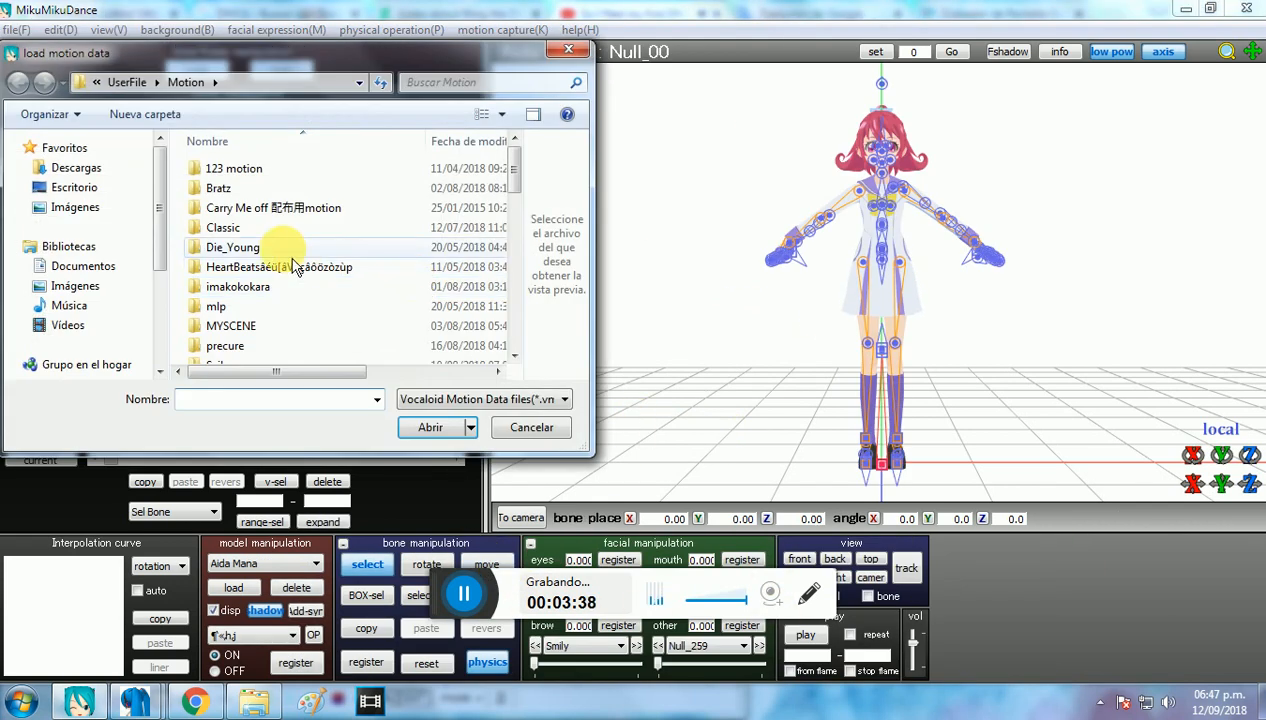
double_click(290, 229)
click(250, 168)
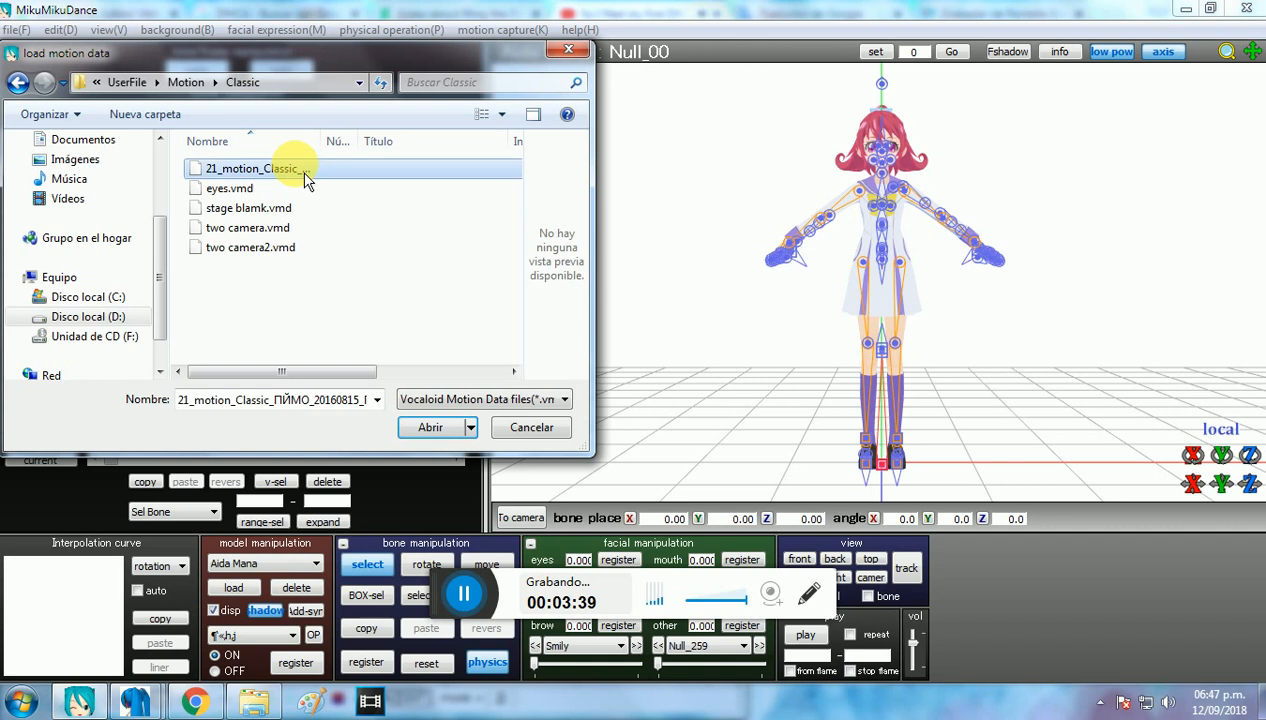
double_click(292, 170)
click(660, 418)
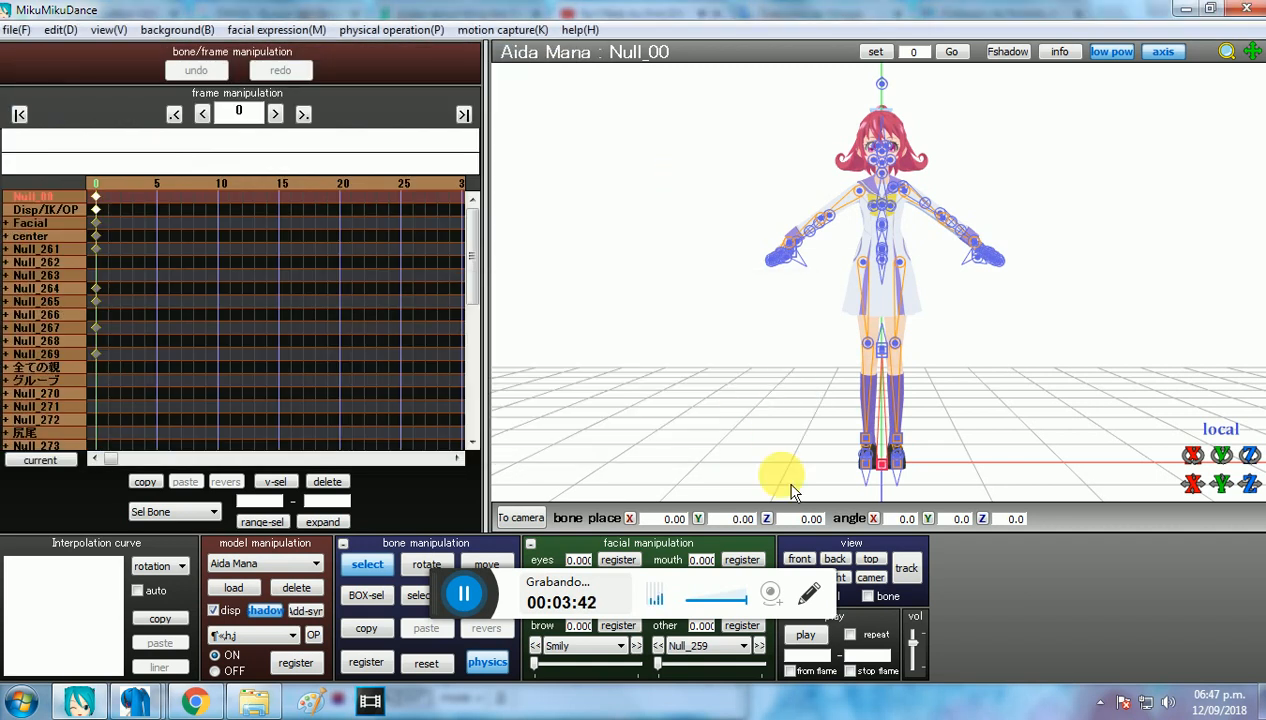
click(803, 638)
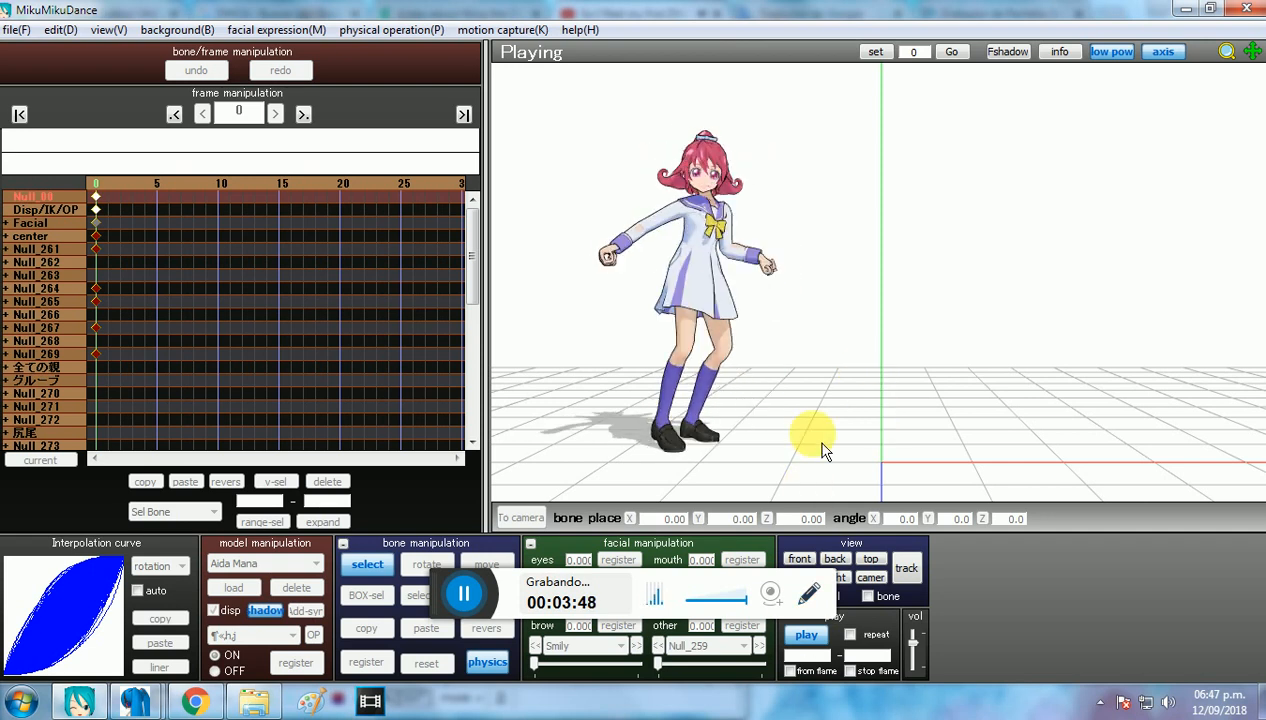
click(803, 636)
Step: Remove the 3.pmx model from the scene and load 00.pmx from the Aida Mana folder
click(296, 587)
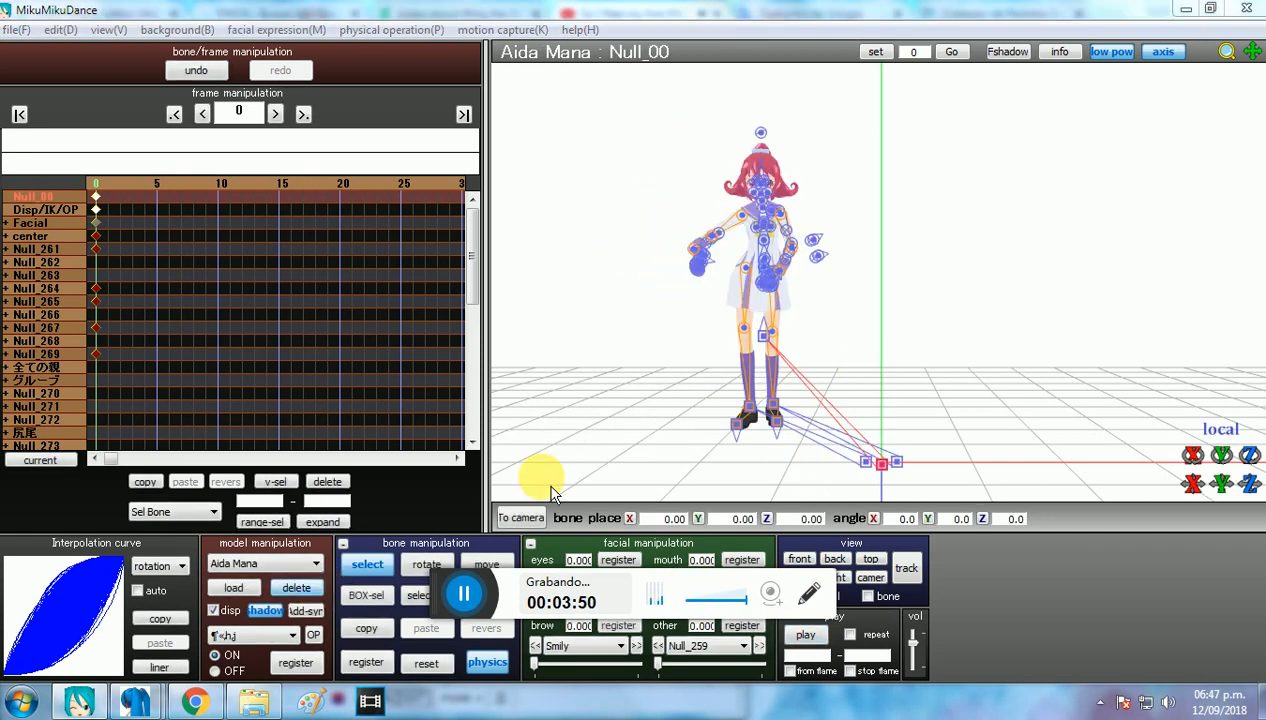
click(644, 435)
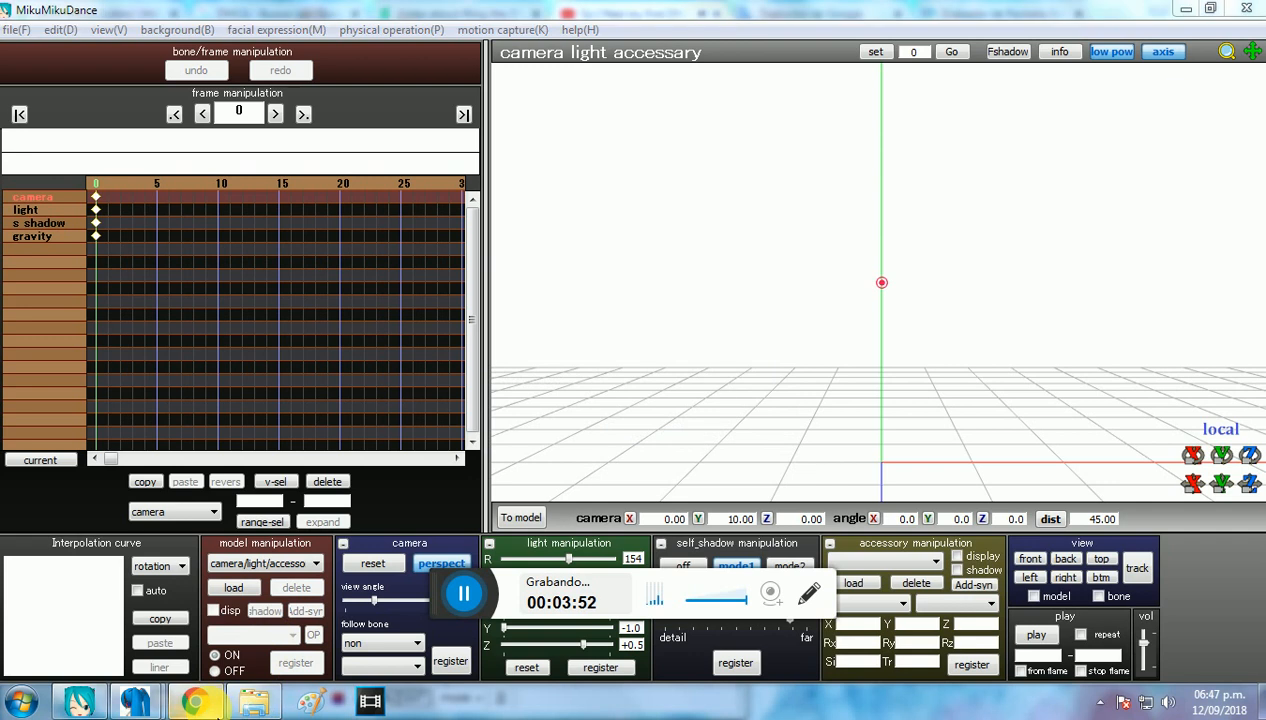
click(254, 702)
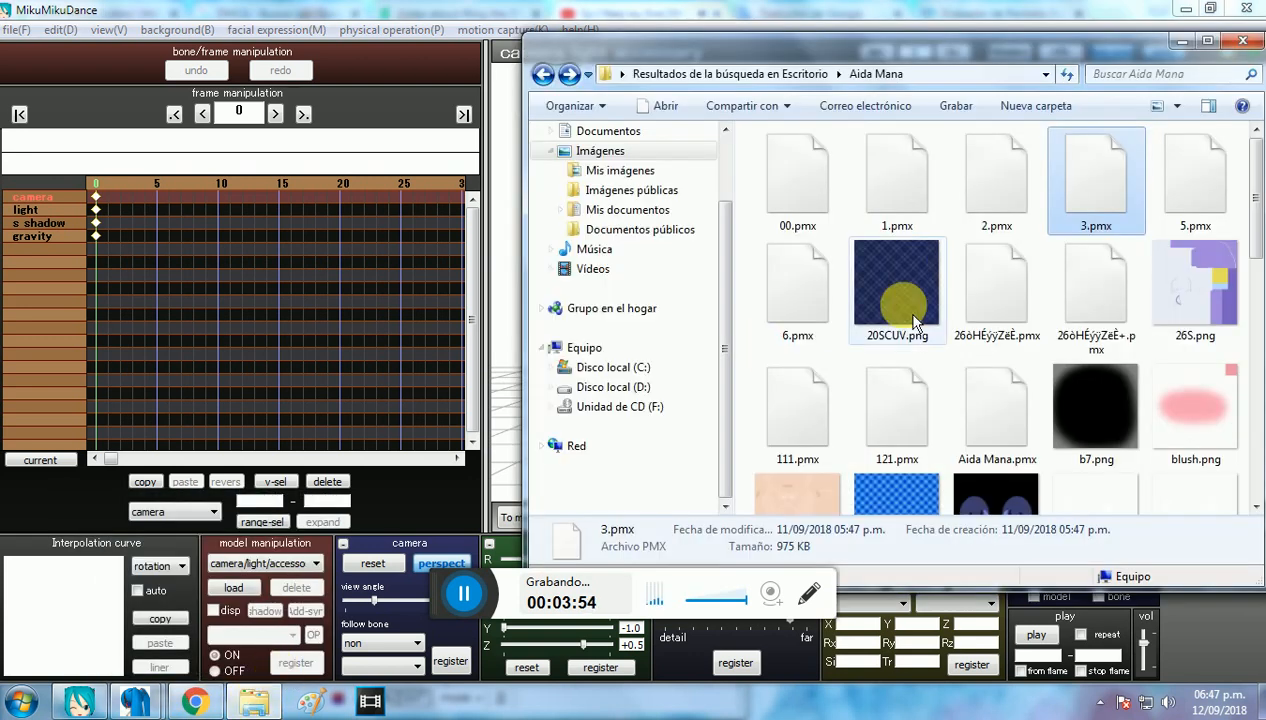
click(1177, 210)
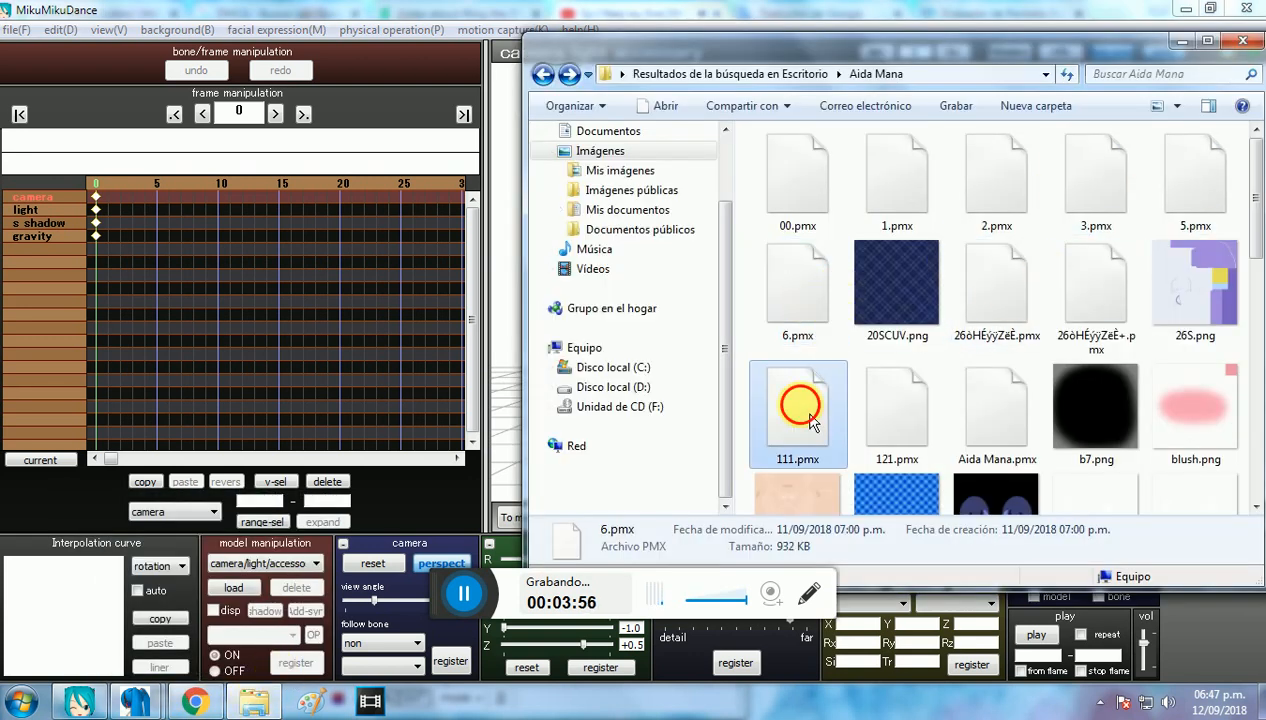
click(897, 432)
drag(811, 198, 514, 268)
click(609, 407)
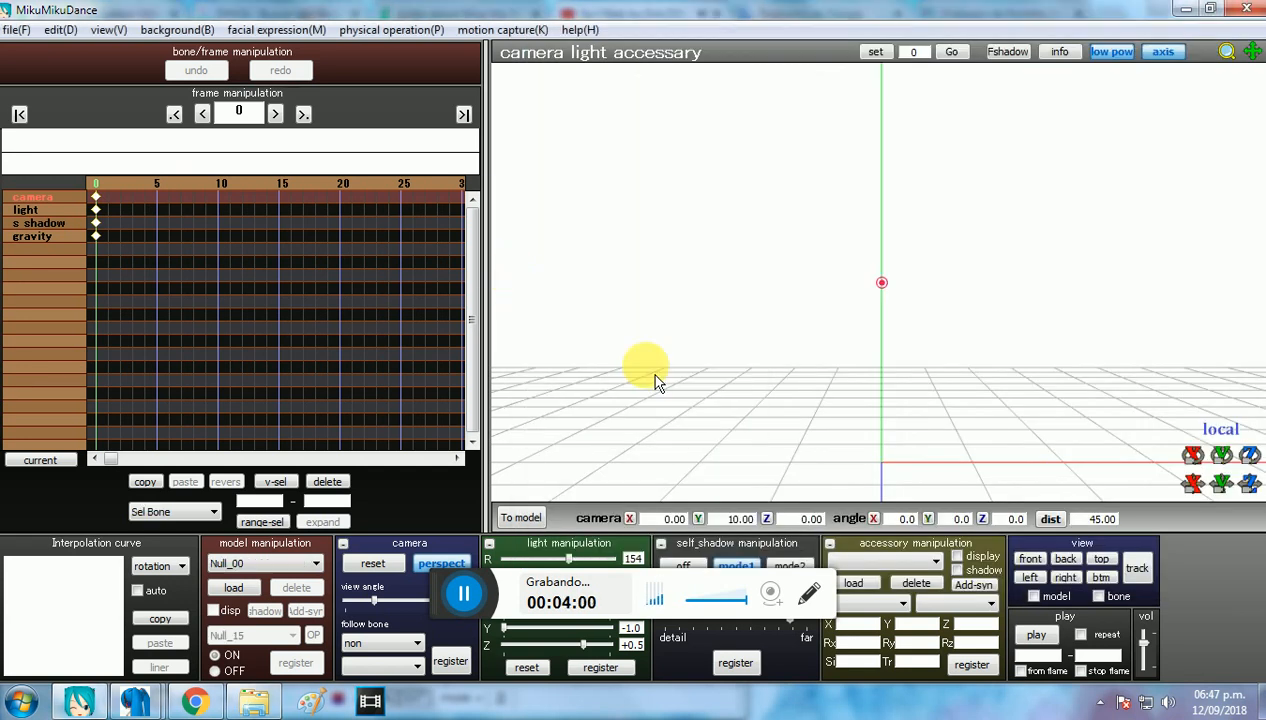
scroll(678, 460, down, 2)
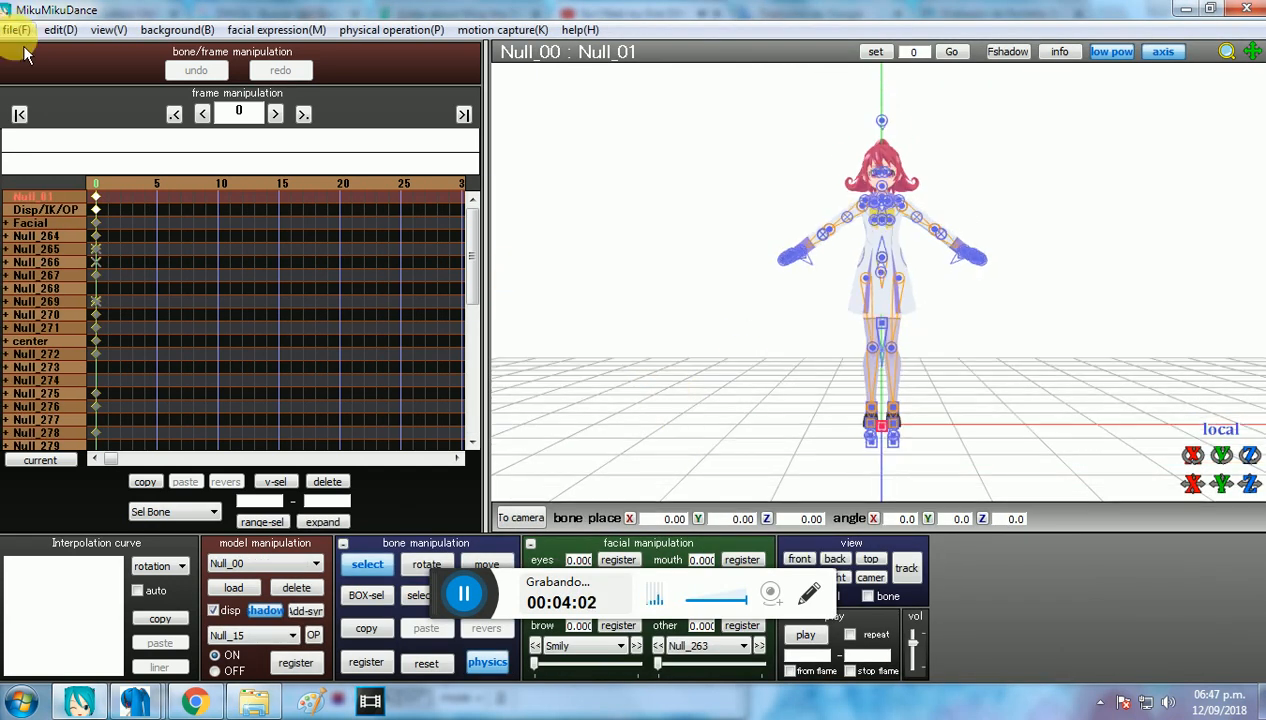
Step: Load the 21_motion_Classic motion from the Classic folder onto the 00.pmx model and start playback
click(17, 30)
click(115, 240)
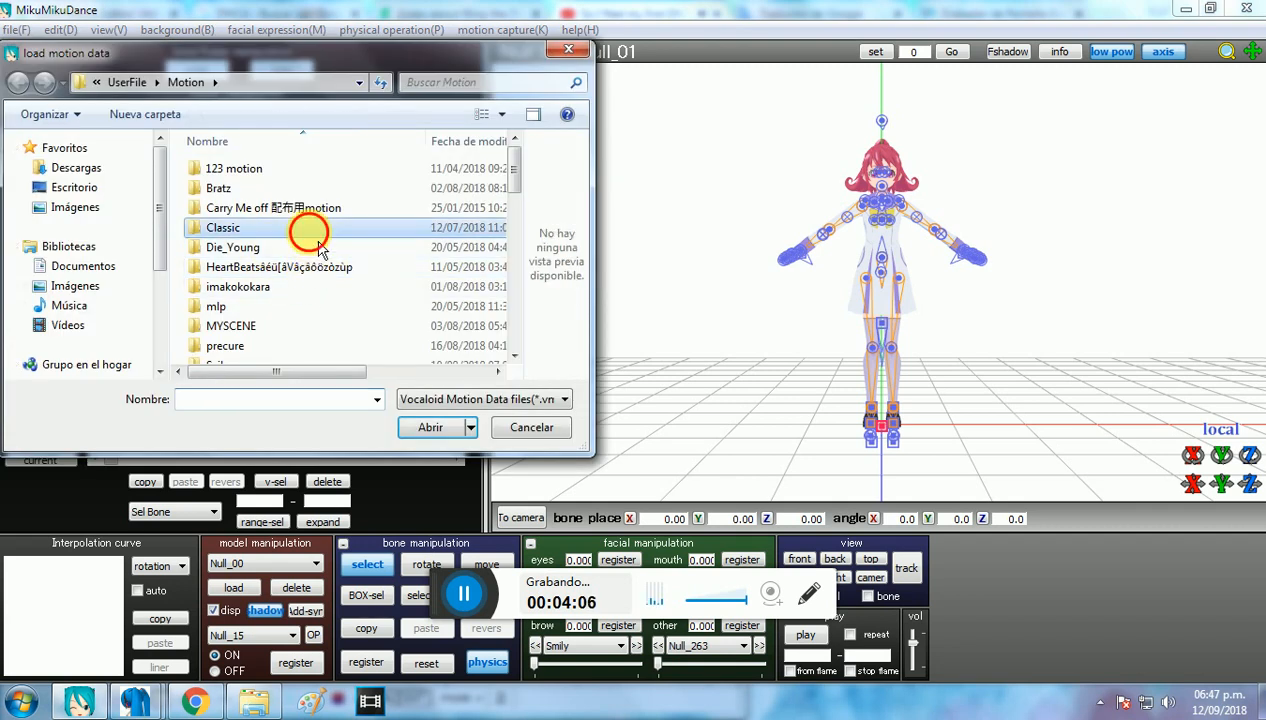
double_click(310, 230)
double_click(302, 170)
click(647, 418)
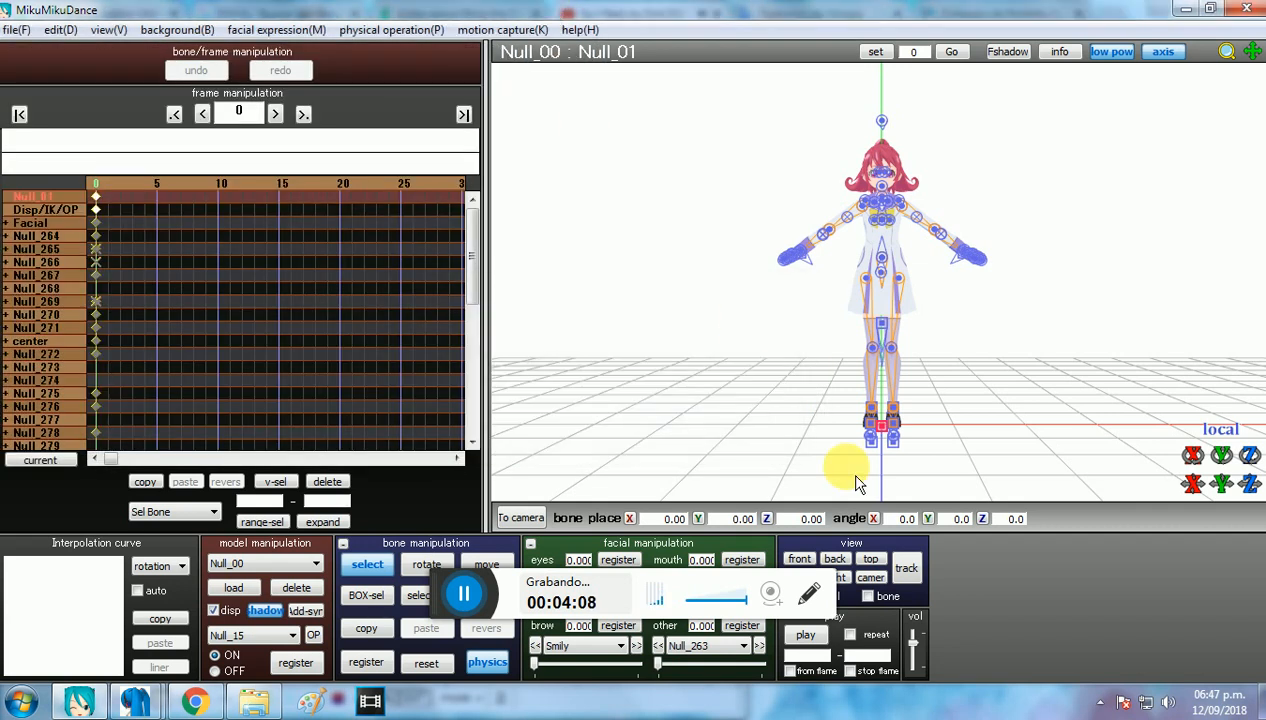
click(812, 645)
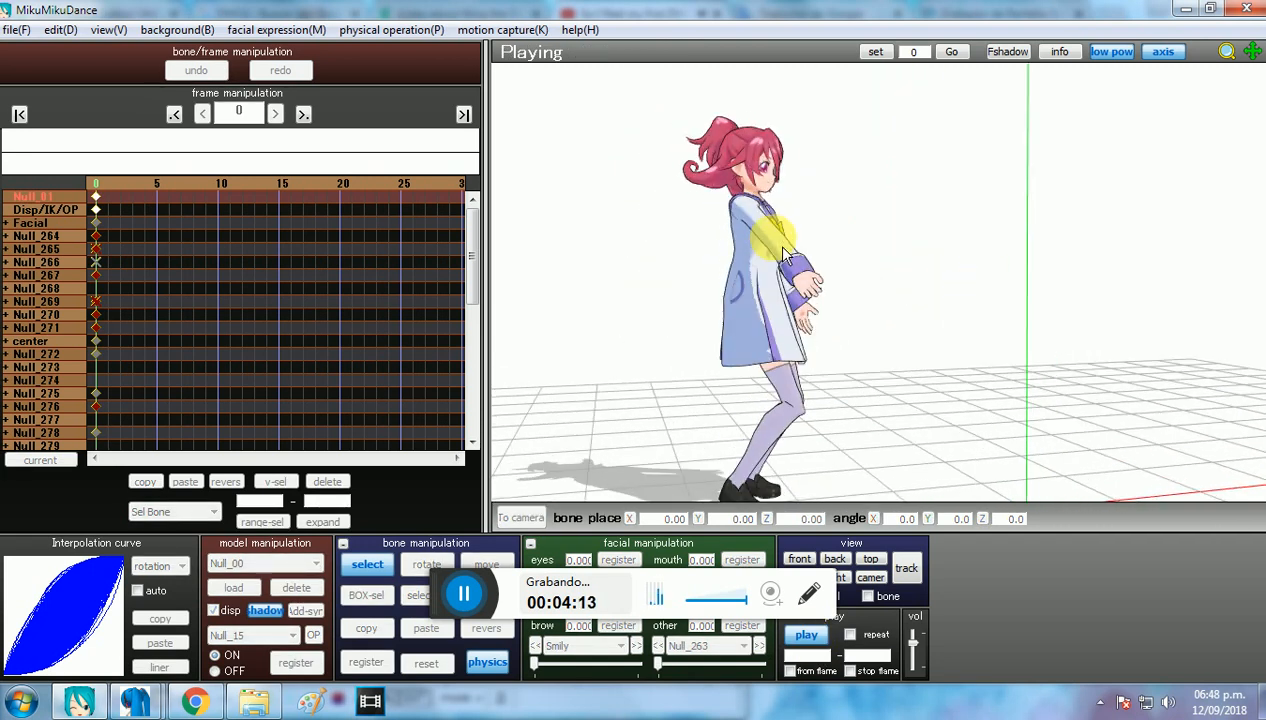
Step: Set the edge line thickness to 0.0 while the 00.pmx model dances and stop the playback
click(108, 30)
click(240, 323)
drag(606, 358, 531, 353)
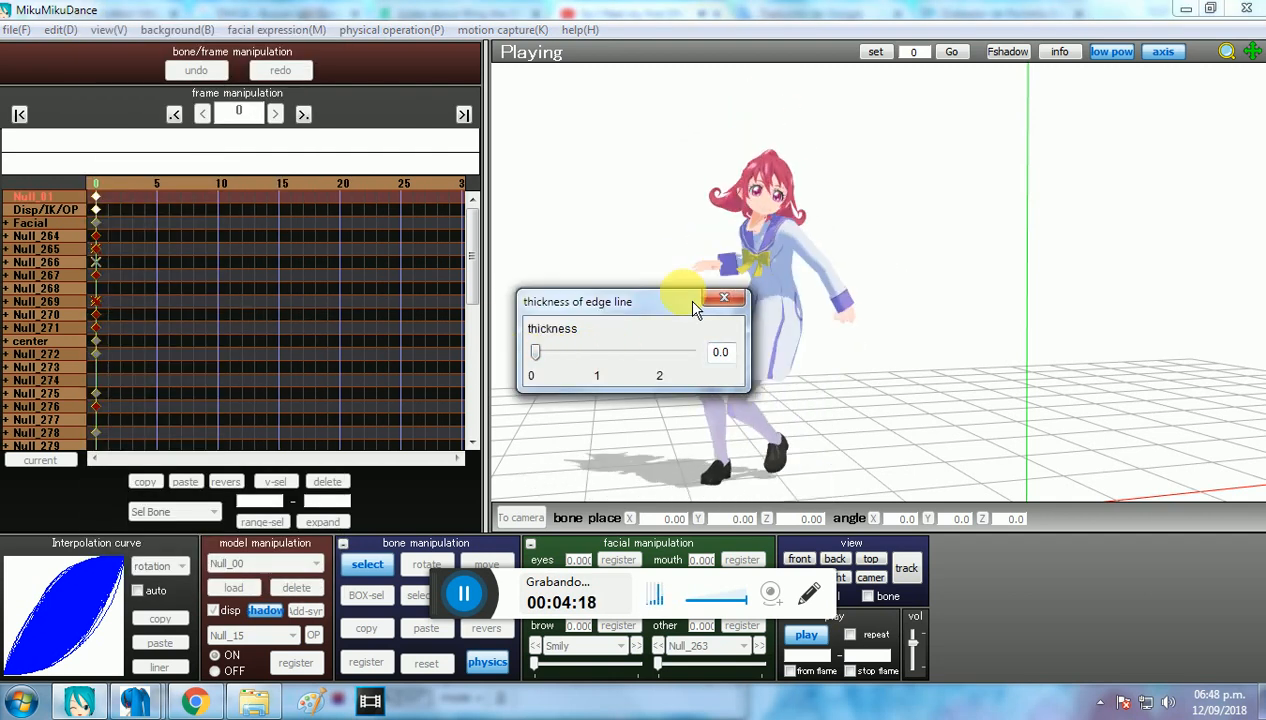
click(724, 298)
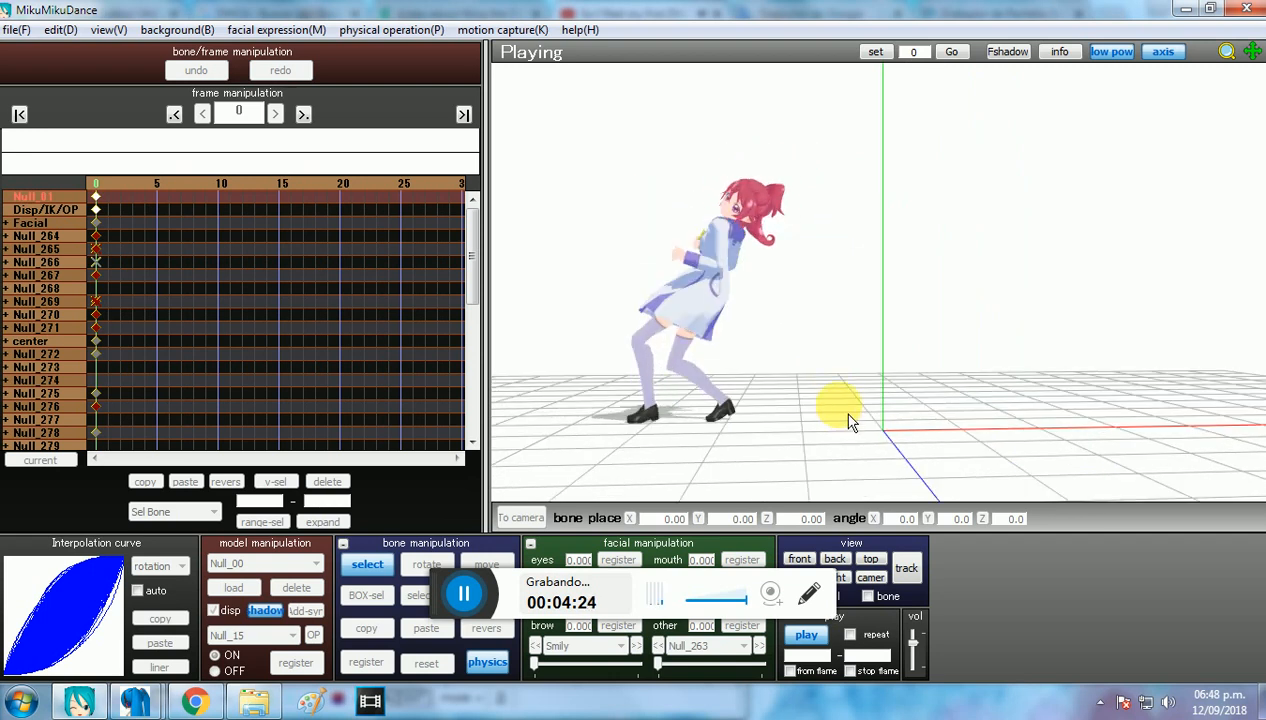
click(806, 634)
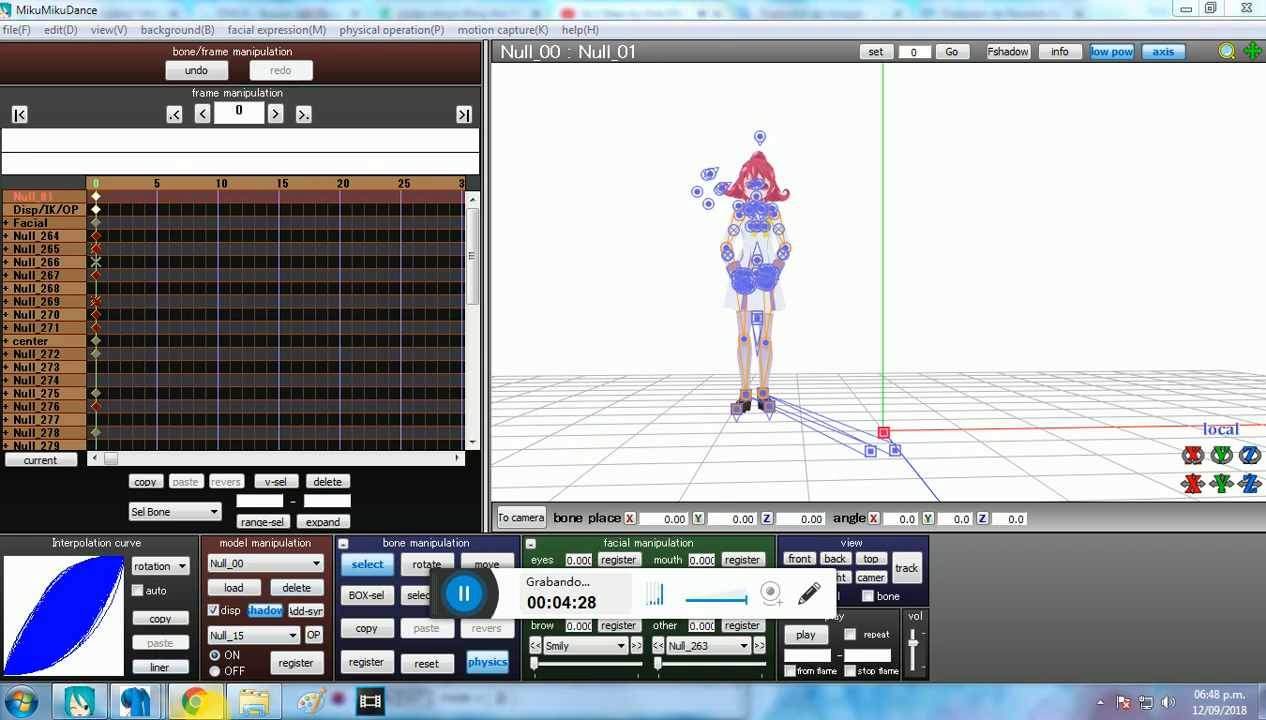
Step: Switch to Chrome, search DeviantArt for precure mmd sorted by newest, and look through the results
click(194, 701)
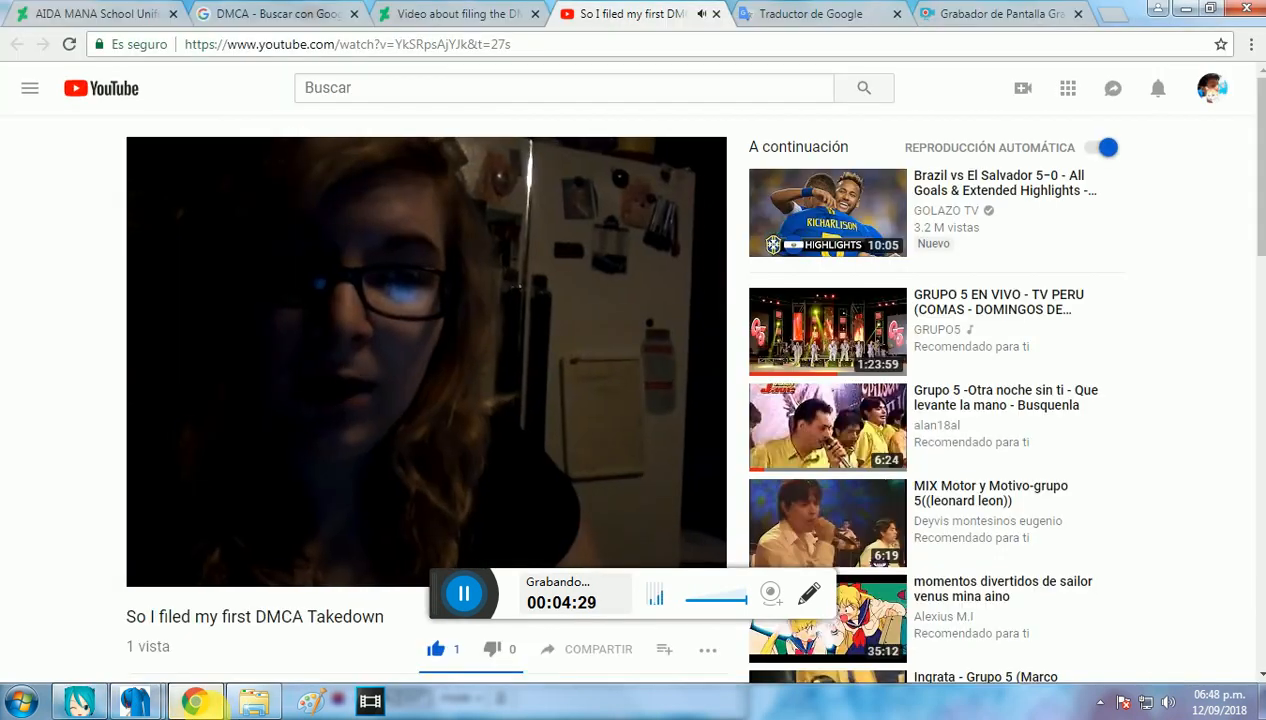
click(424, 15)
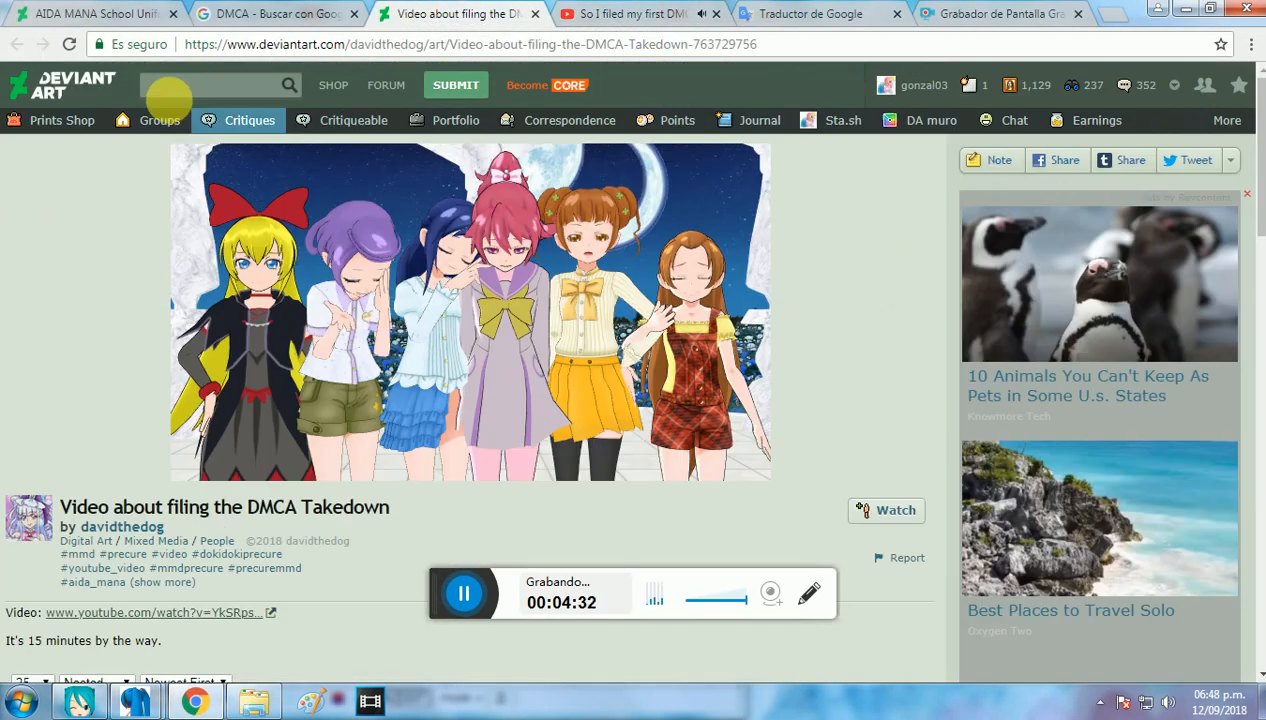
click(205, 90)
click(221, 108)
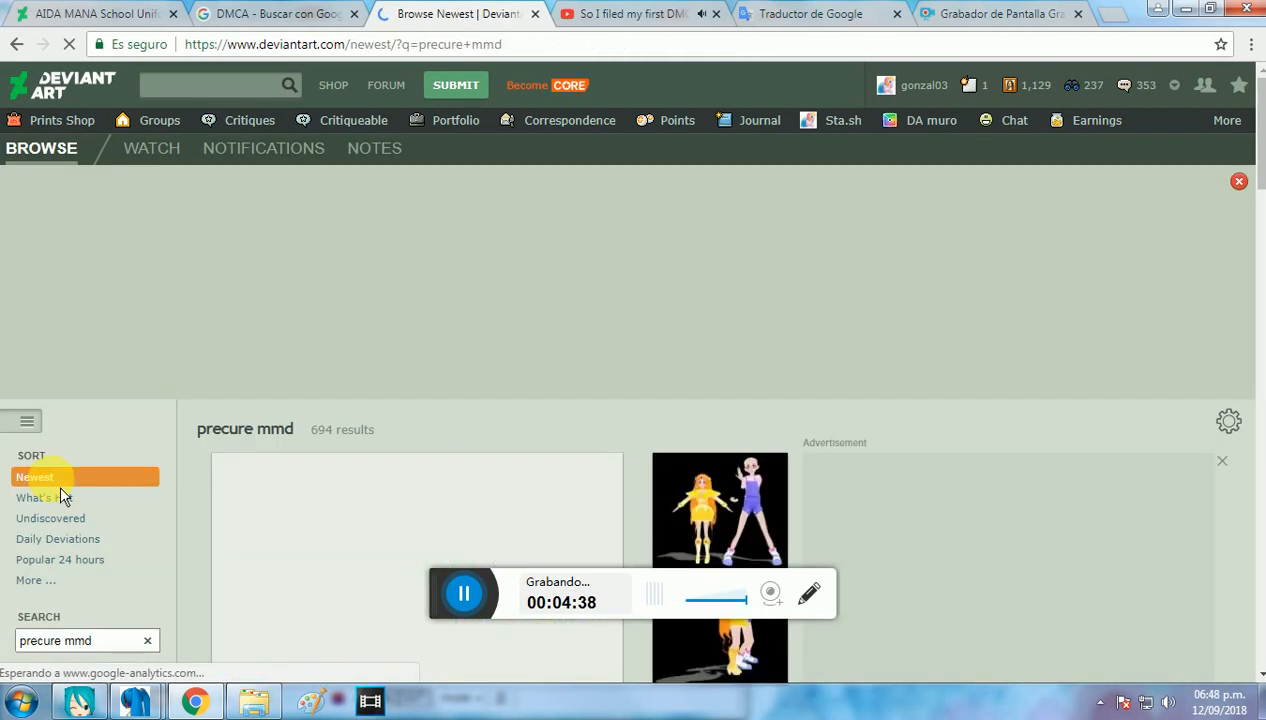
scroll(565, 313, down, 4)
scroll(627, 297, down, 8)
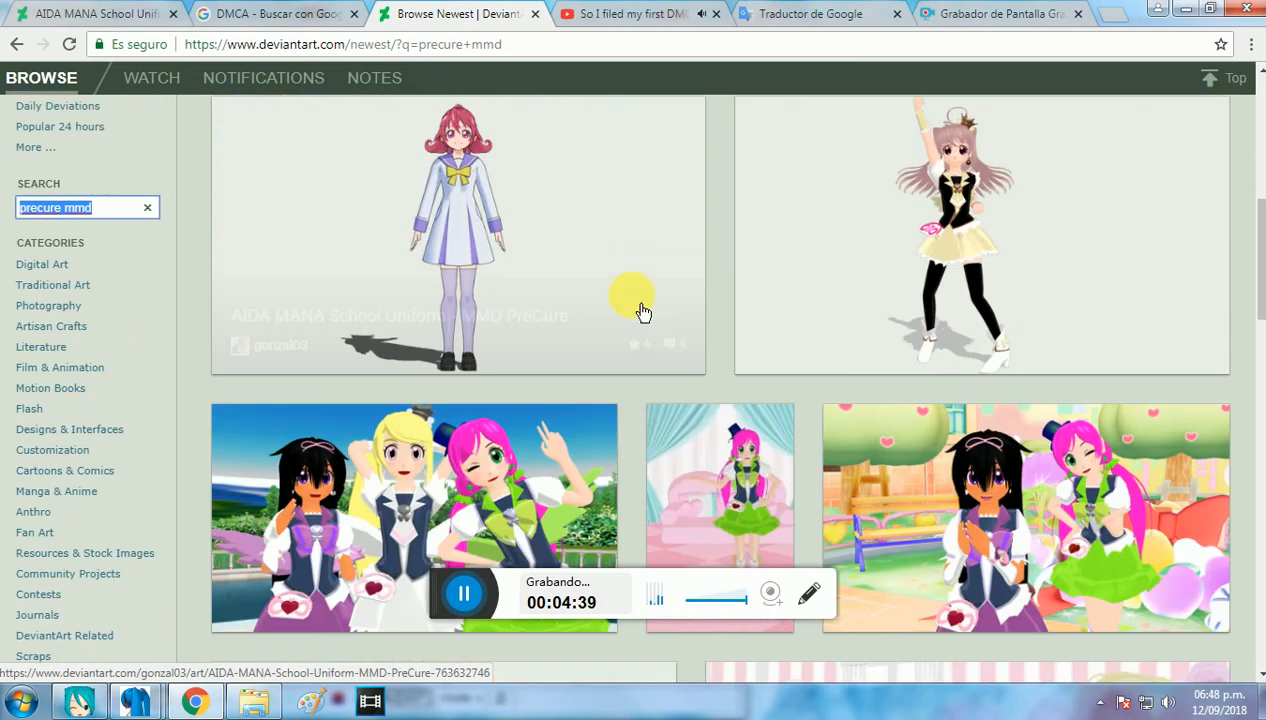
Step: Open the [Precure MMD] Aida Mana School DL page, download its zip file and read the description
click(562, 192)
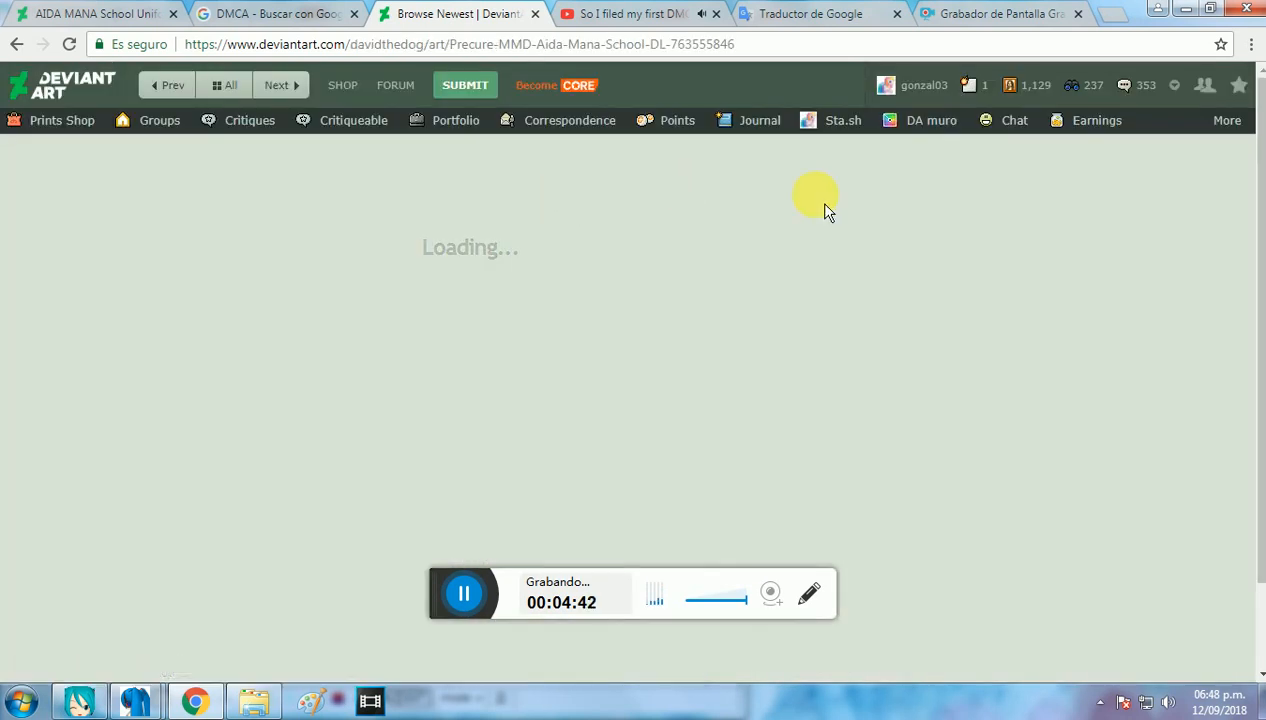
scroll(995, 361, down, 2)
click(1013, 333)
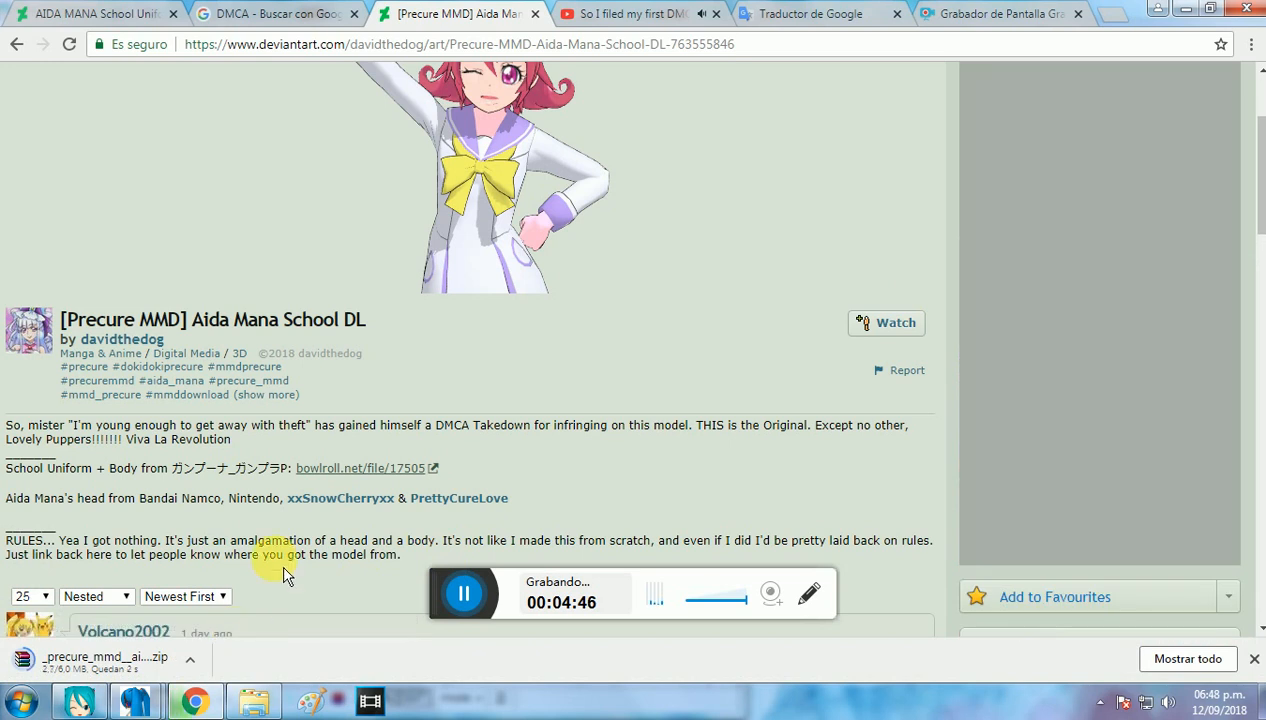
scroll(334, 503, down, 1)
scroll(328, 497, up, 2)
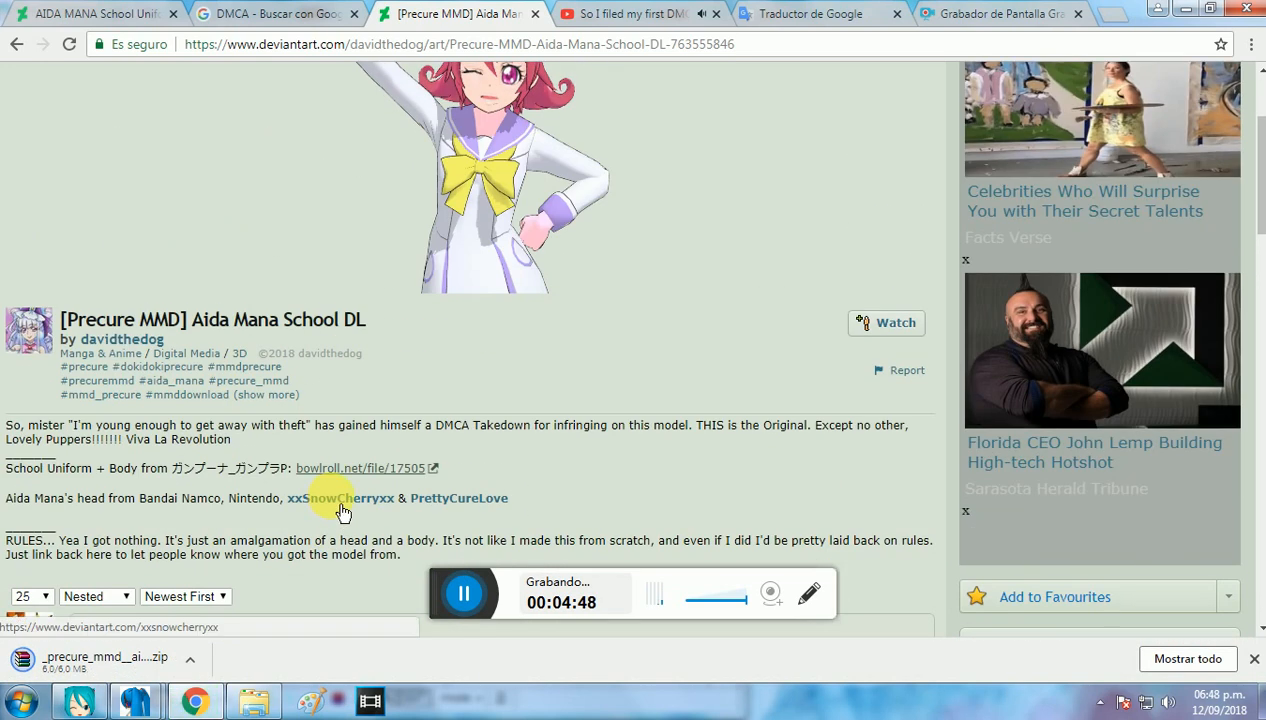
Step: Extract the School Outfit folder from the downloaded archive into the Pictures folder and close the archive
click(142, 677)
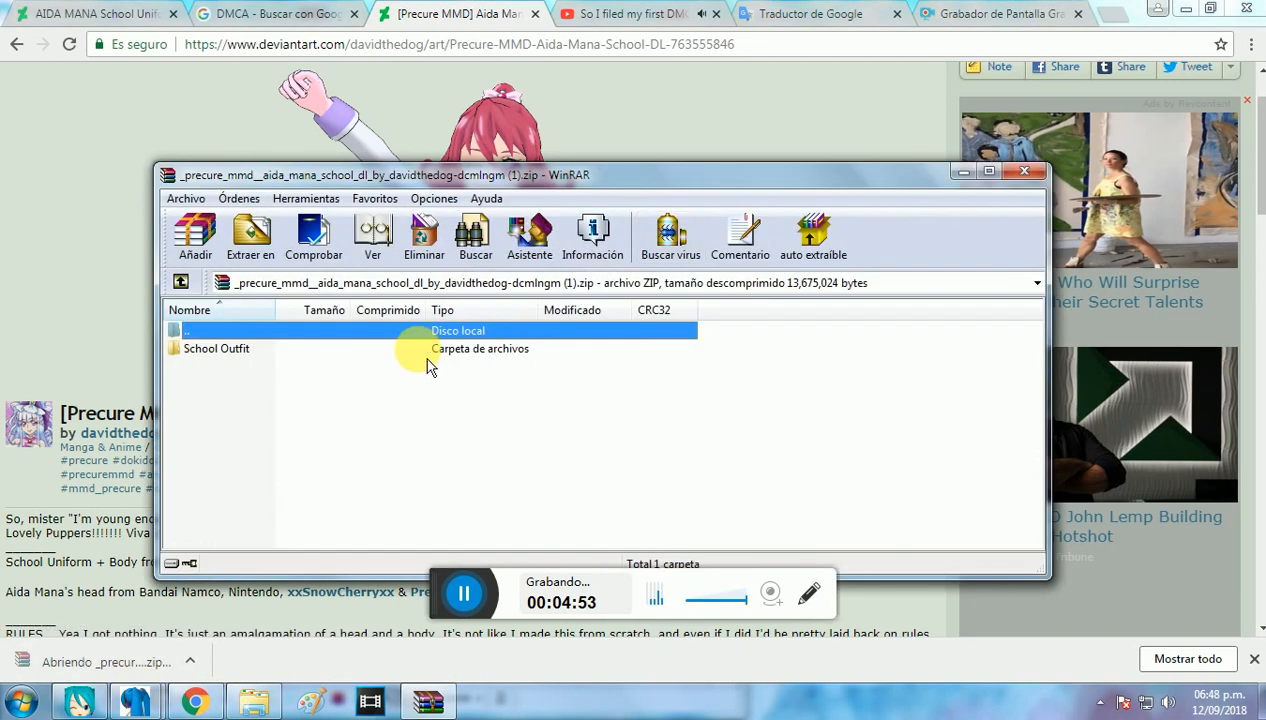
click(418, 350)
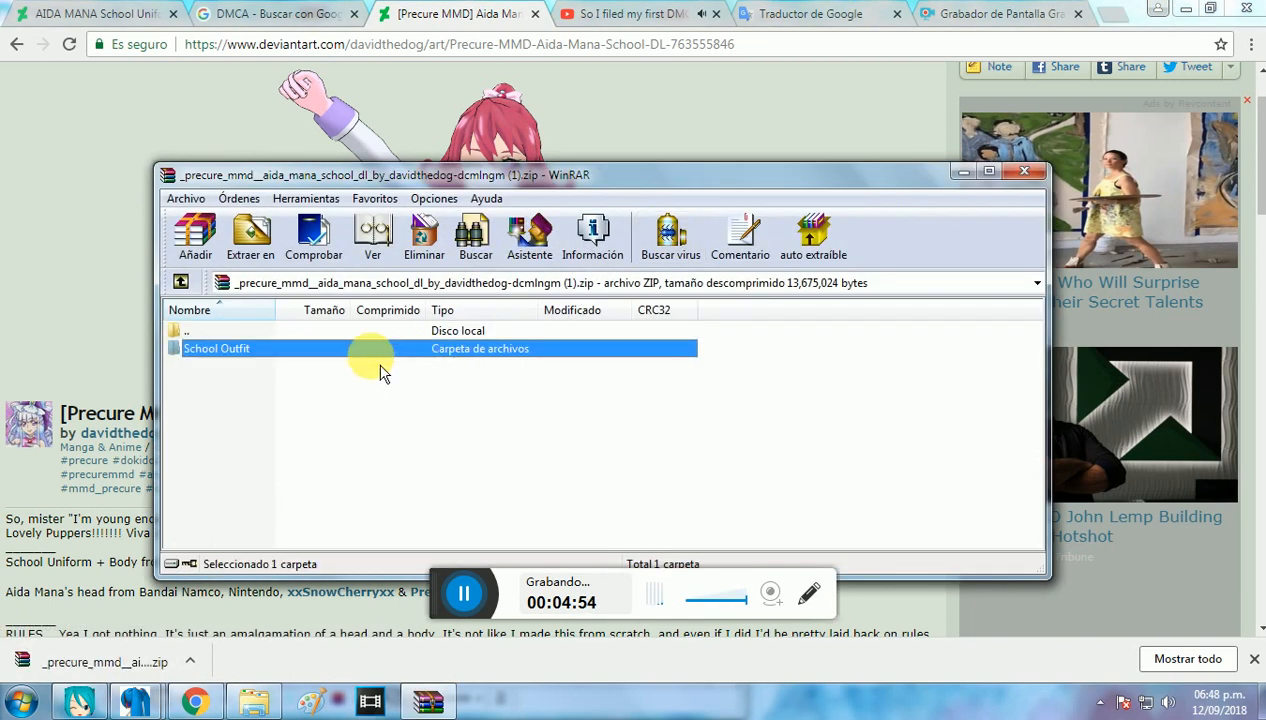
click(284, 248)
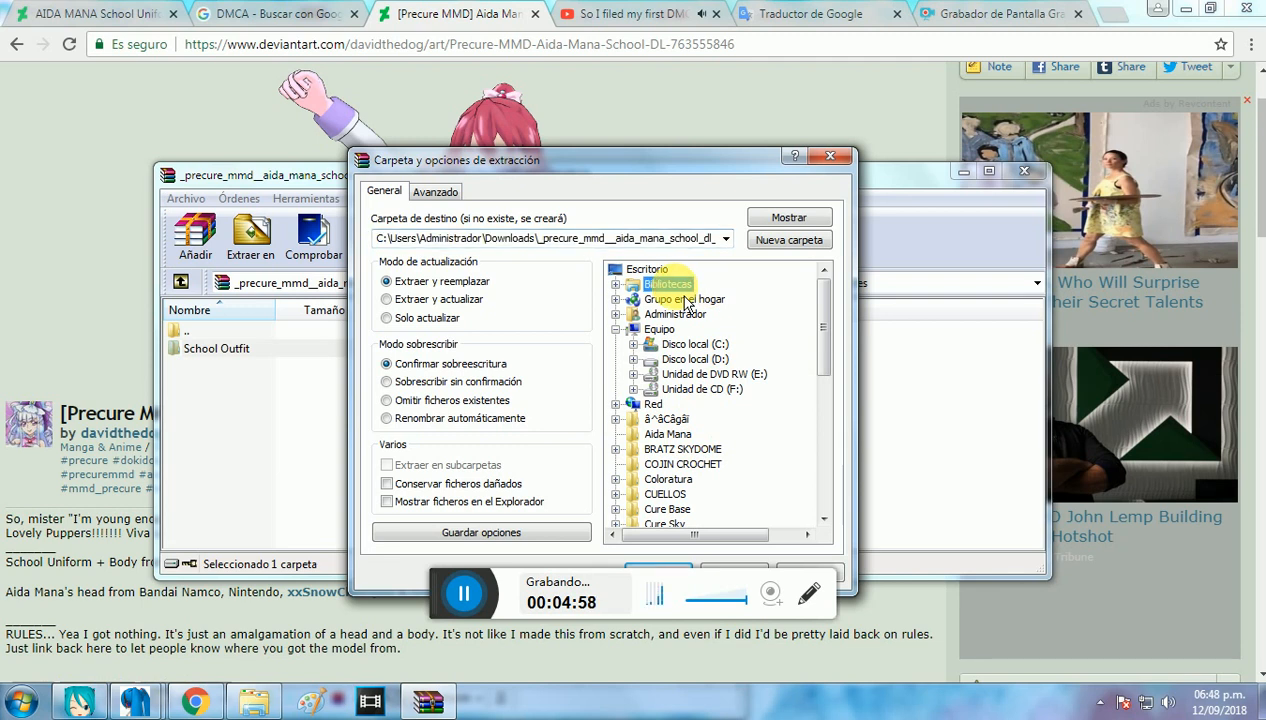
drag(835, 326, 819, 300)
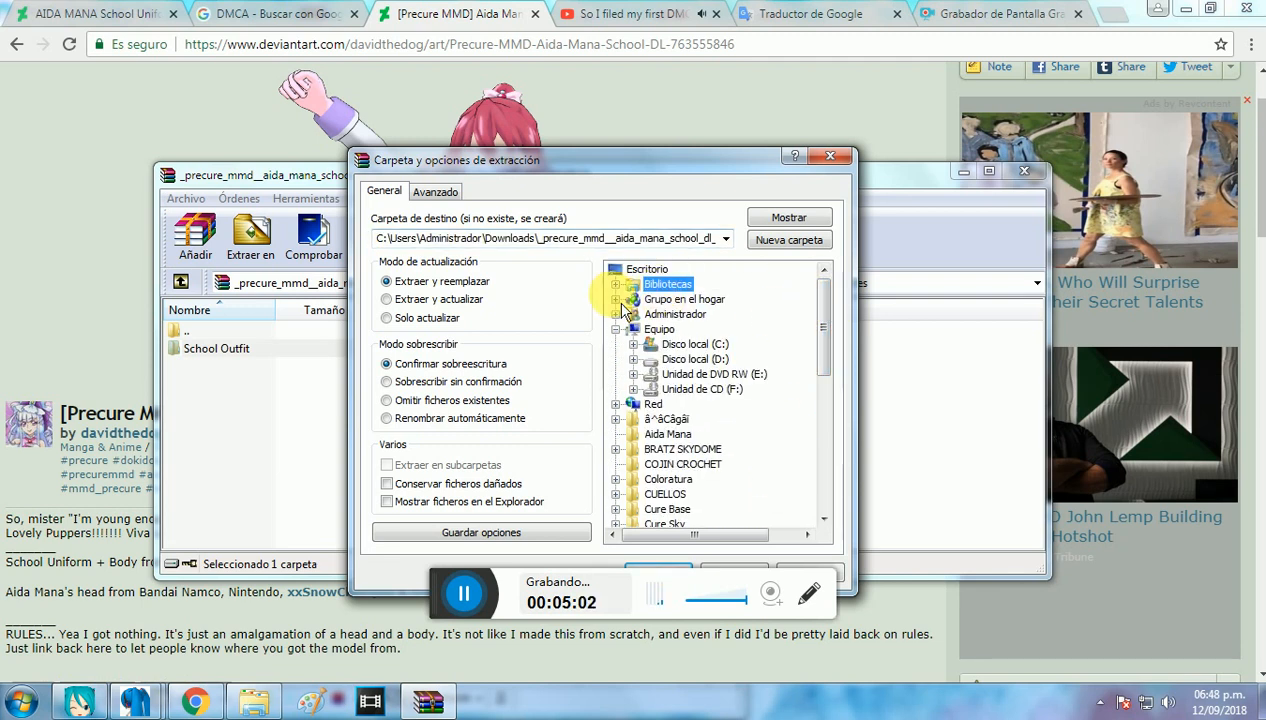
click(616, 285)
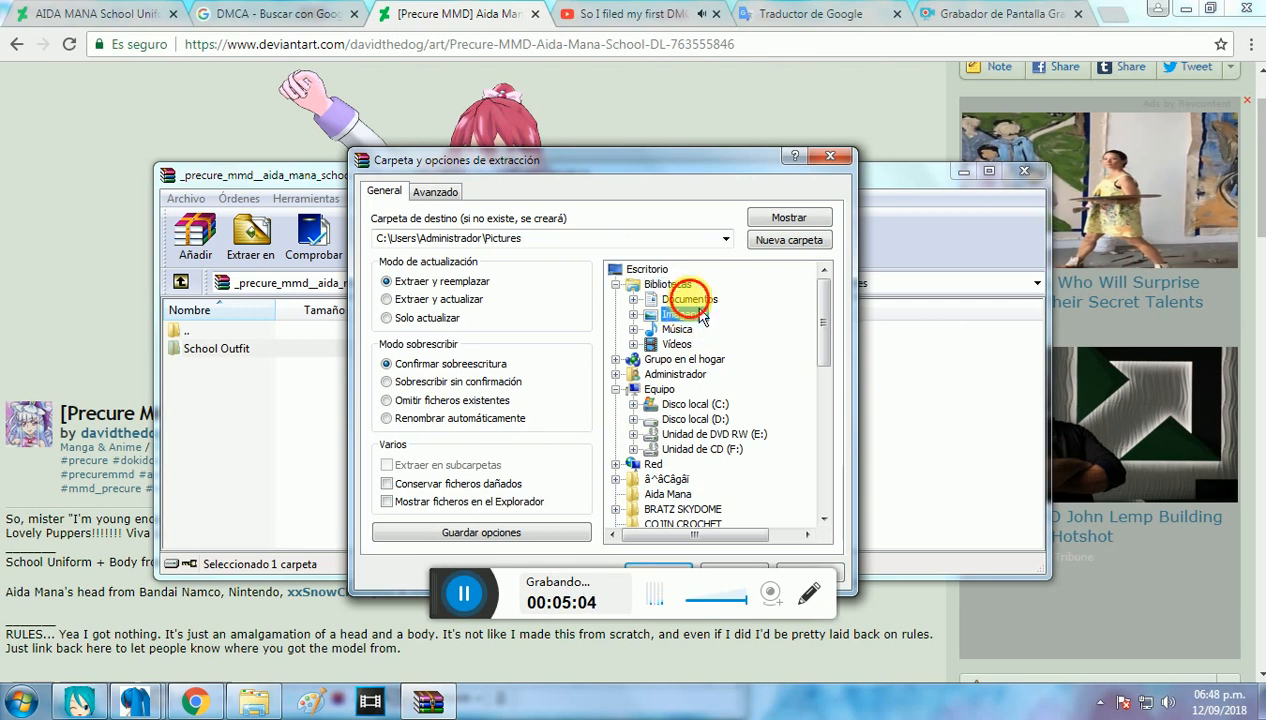
drag(714, 164, 713, 105)
click(676, 518)
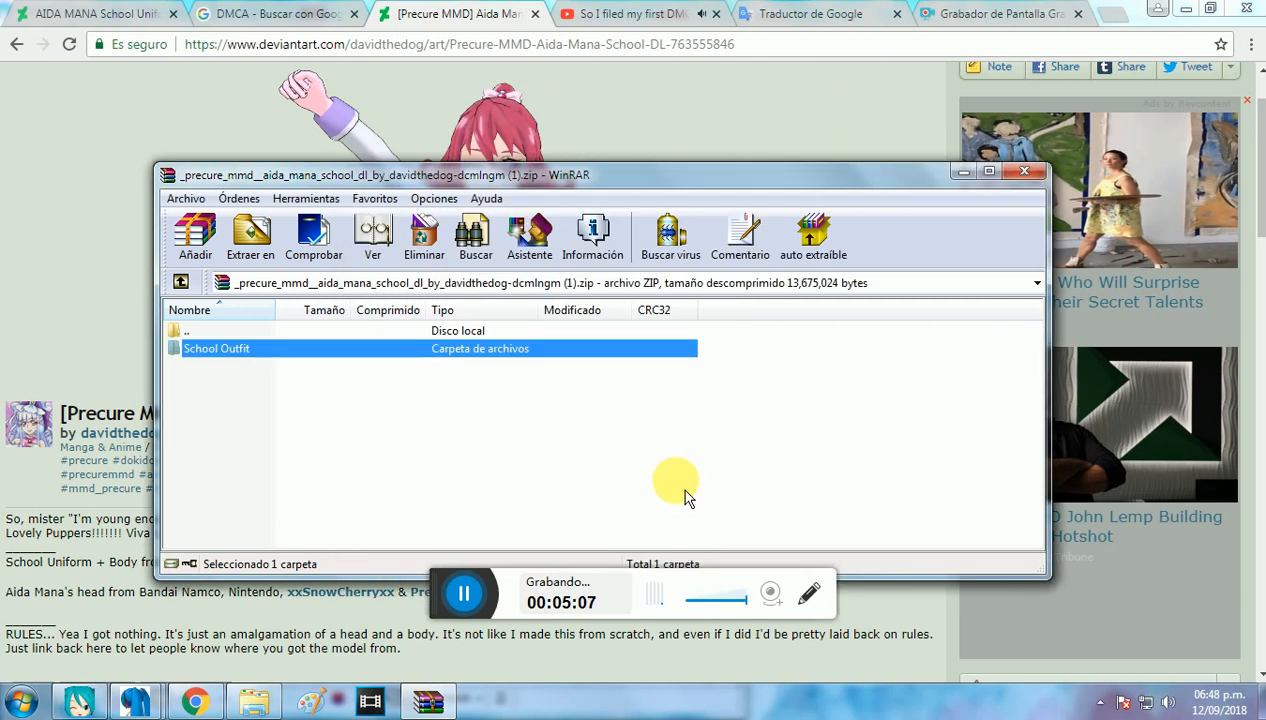
click(1033, 179)
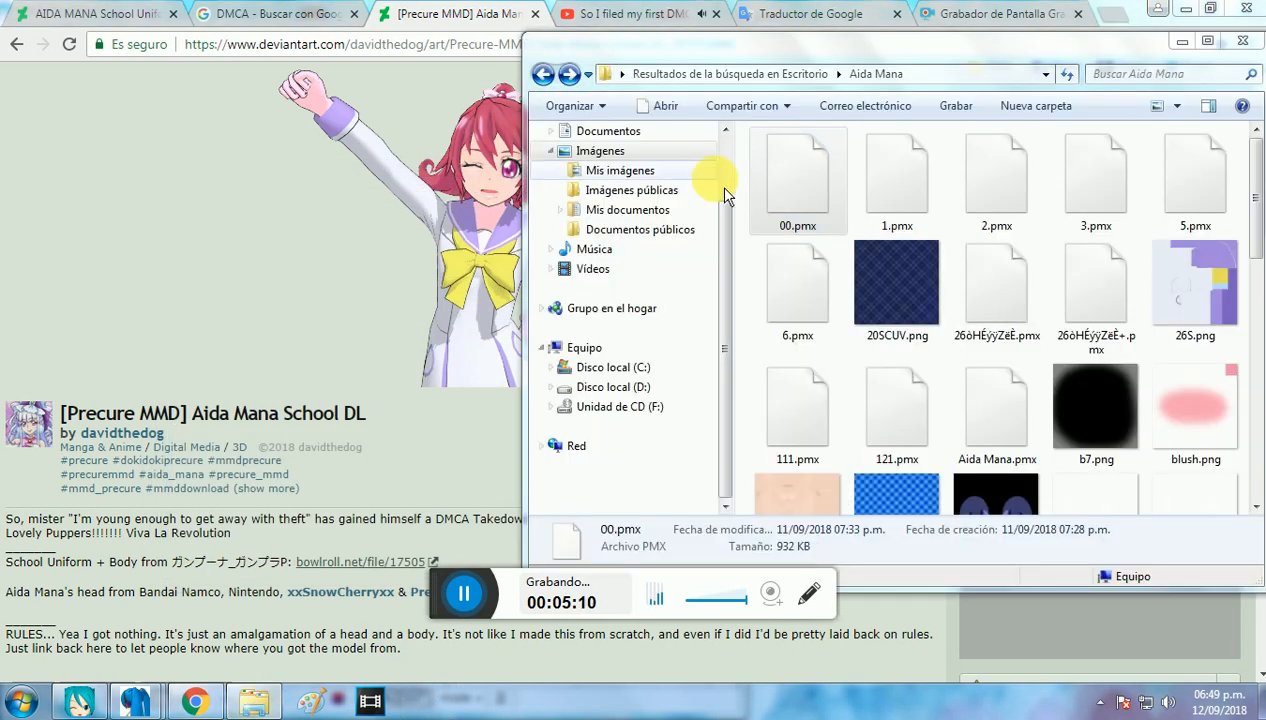
Step: Load School Outfit.pmd from the School Outfit folder in the Documents library into the MikuMikuDance scene beside the 00.pmx model
click(622, 131)
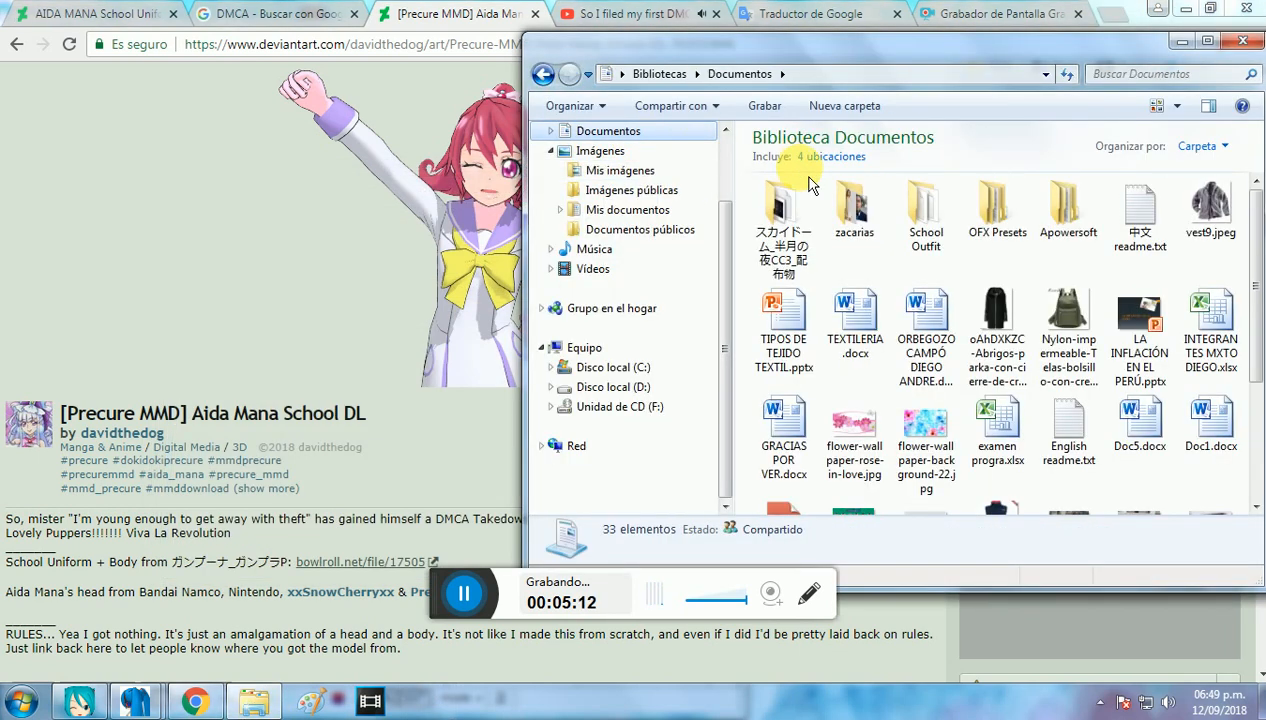
double_click(927, 225)
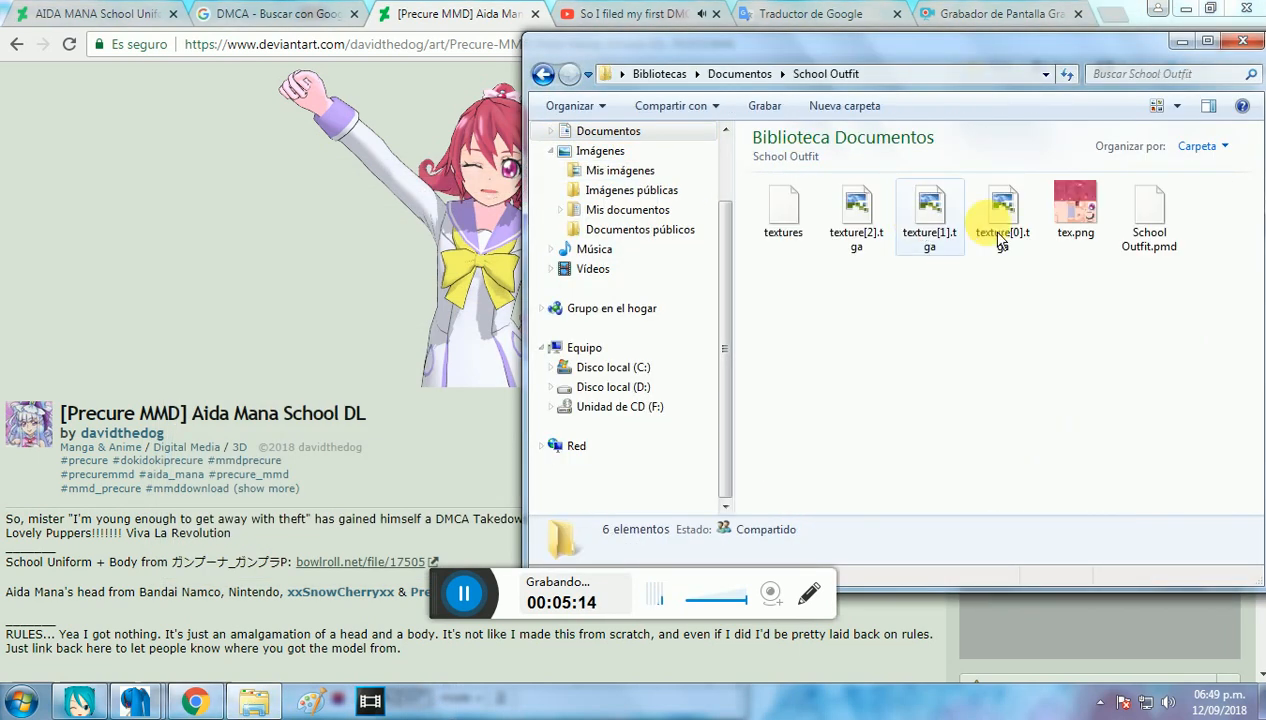
click(1162, 257)
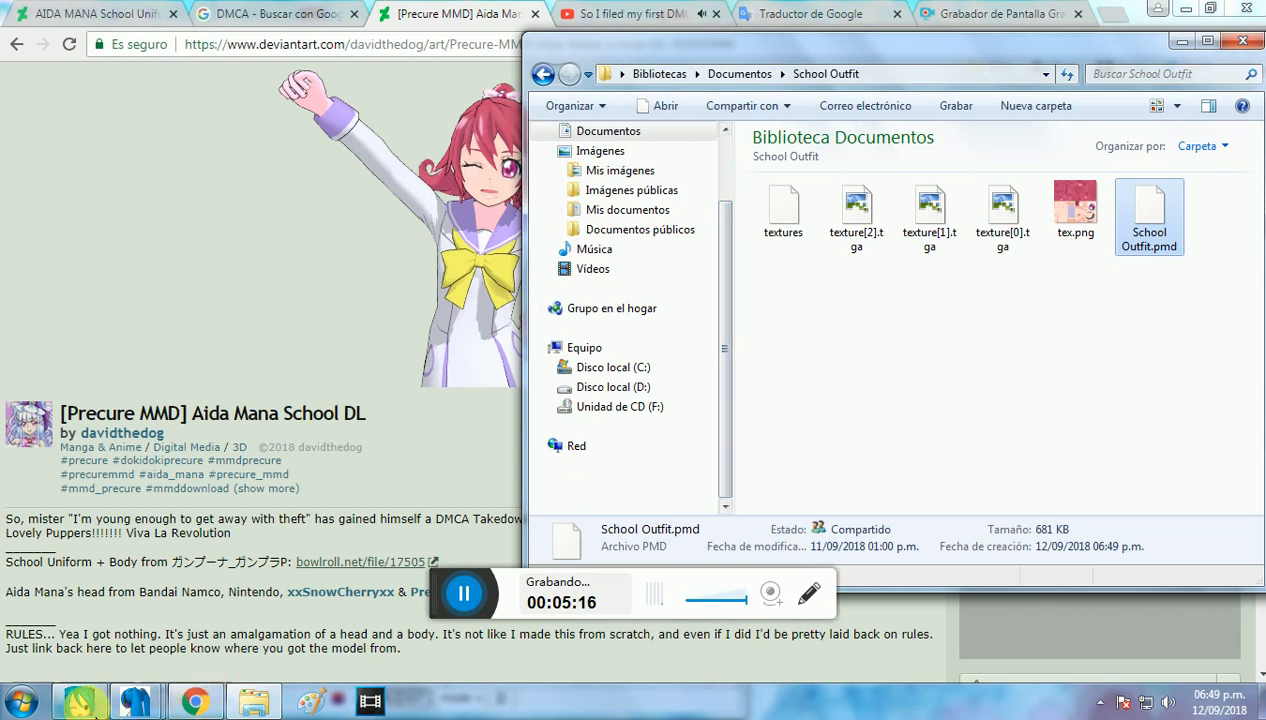
click(516, 222)
click(92, 704)
click(245, 700)
drag(1149, 215, 524, 258)
click(704, 419)
middle_drag(877, 296, 816, 309)
scroll(867, 335, up, 3)
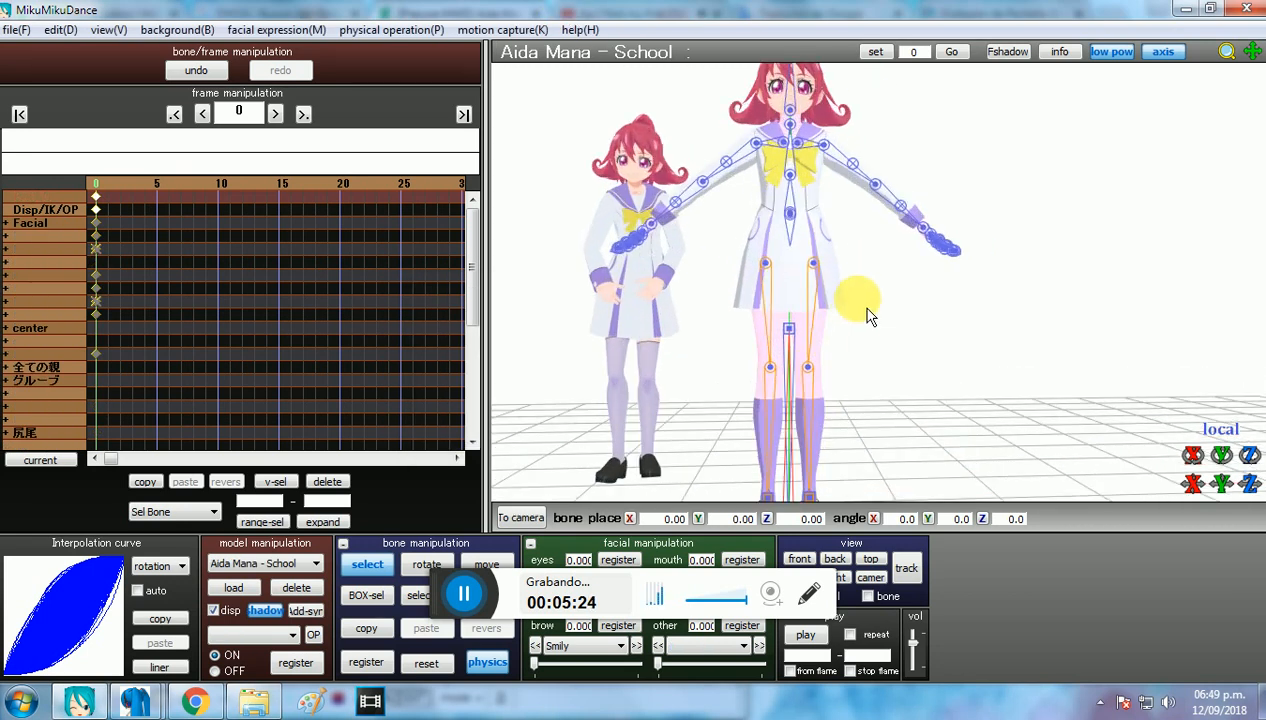
scroll(848, 297, down, 3)
Step: Load the 21_motion_Classic motion from the Classic folder onto the Aida Mana - School model
click(18, 30)
click(120, 240)
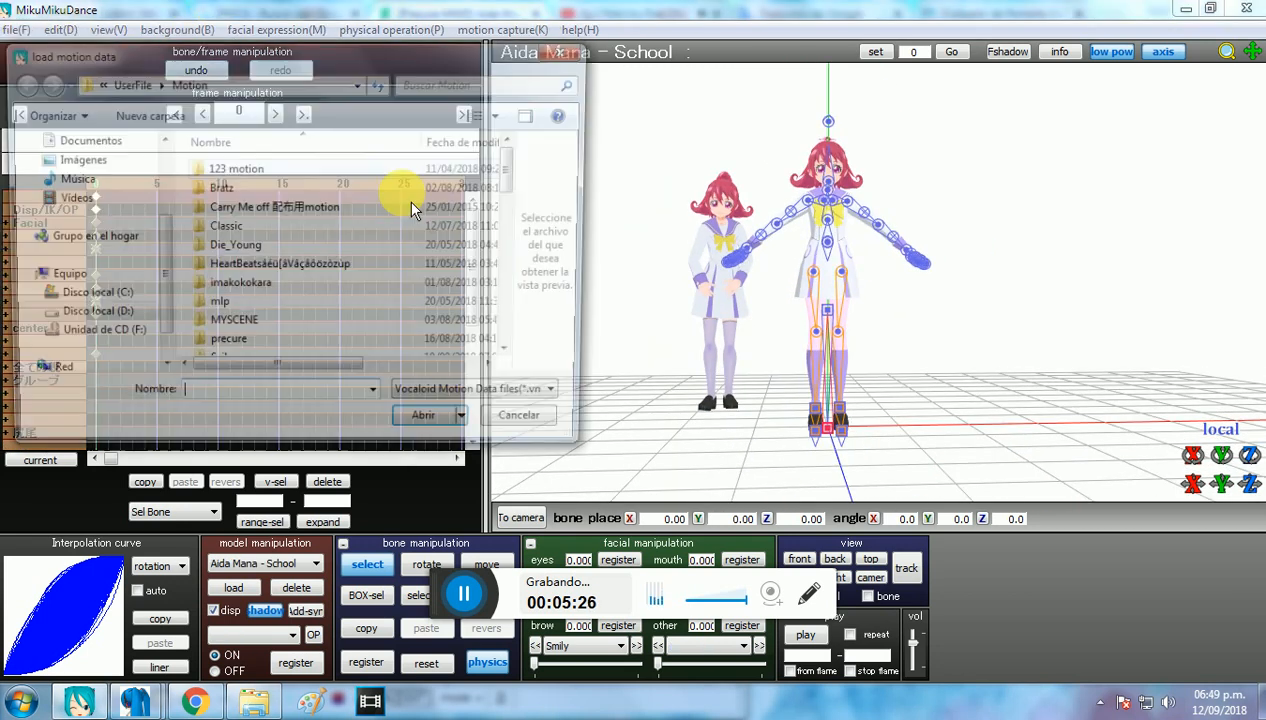
double_click(335, 226)
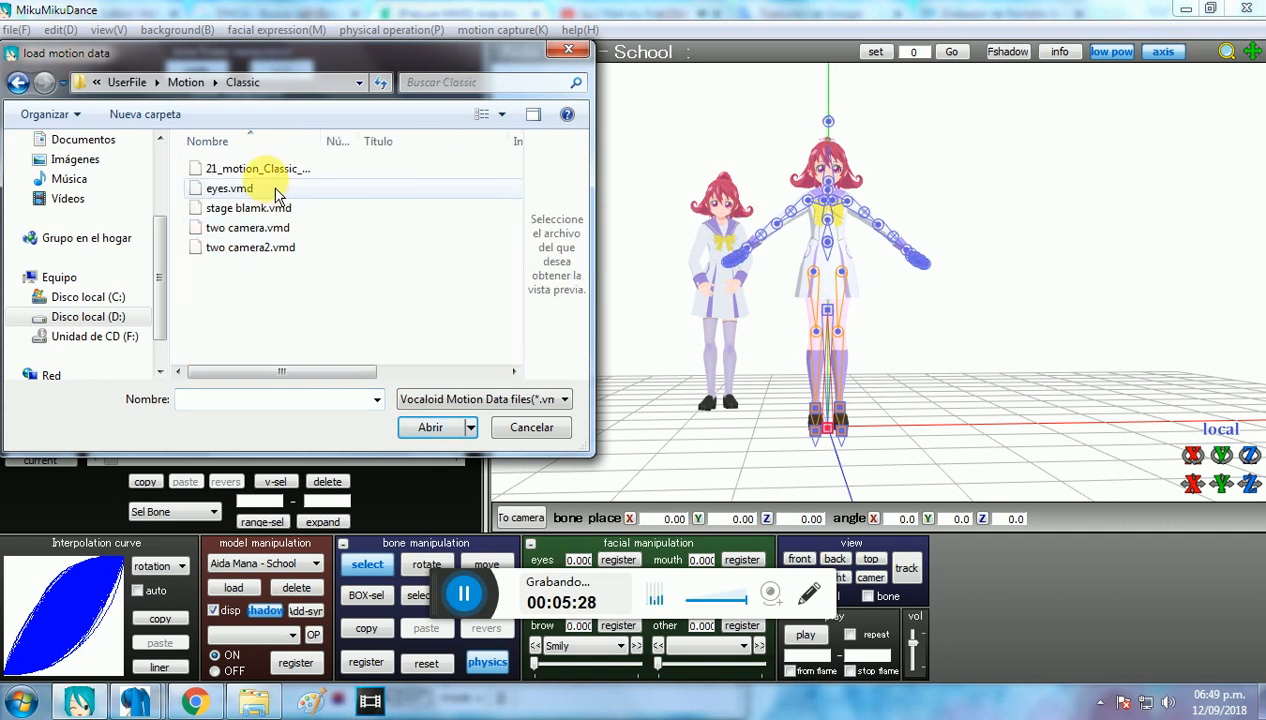
double_click(260, 169)
click(672, 428)
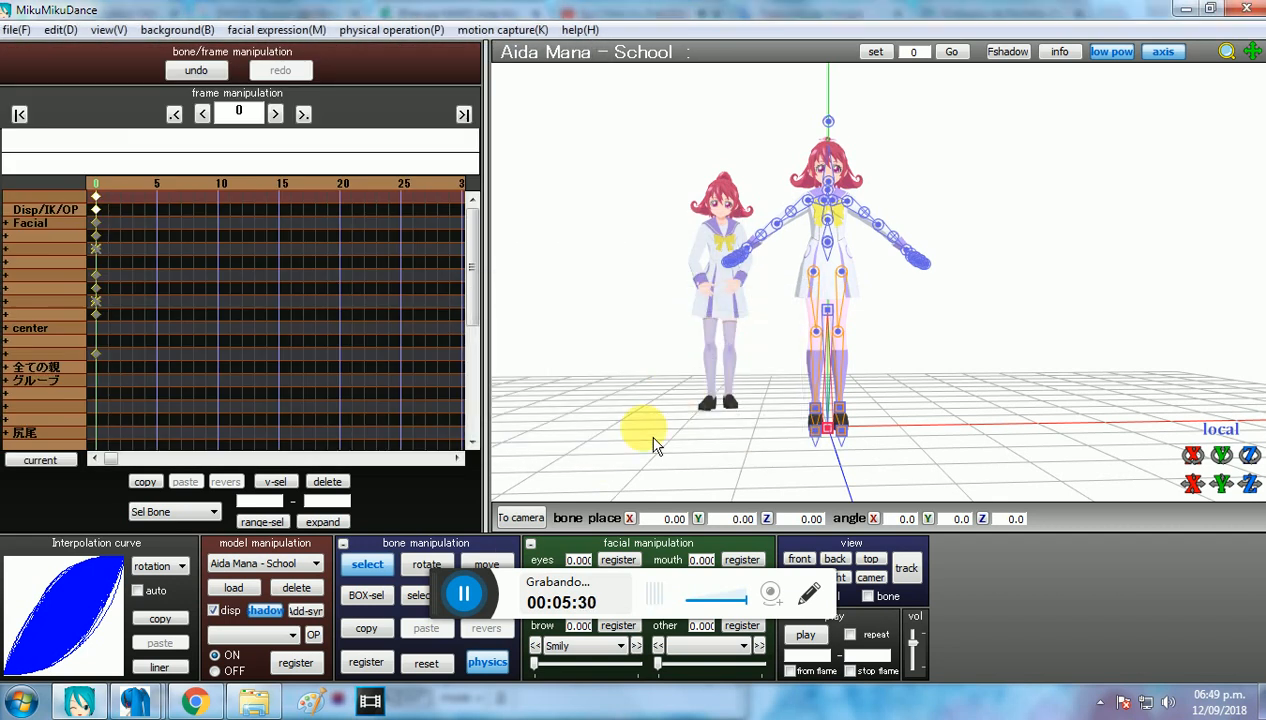
Step: Move the Aida Mana - School model's base bone sideways to about X 8.83, Z -0.98 and register it at frame 0
click(490, 564)
click(828, 427)
drag(873, 437, 930, 443)
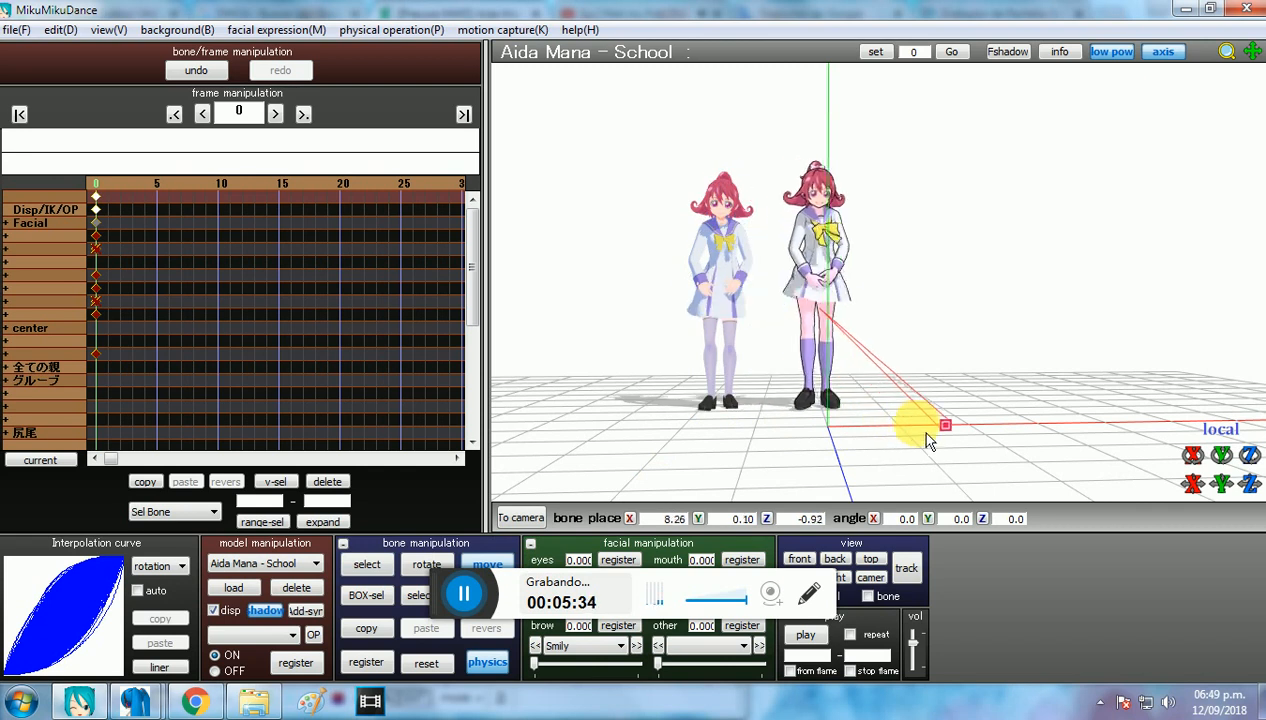
click(378, 666)
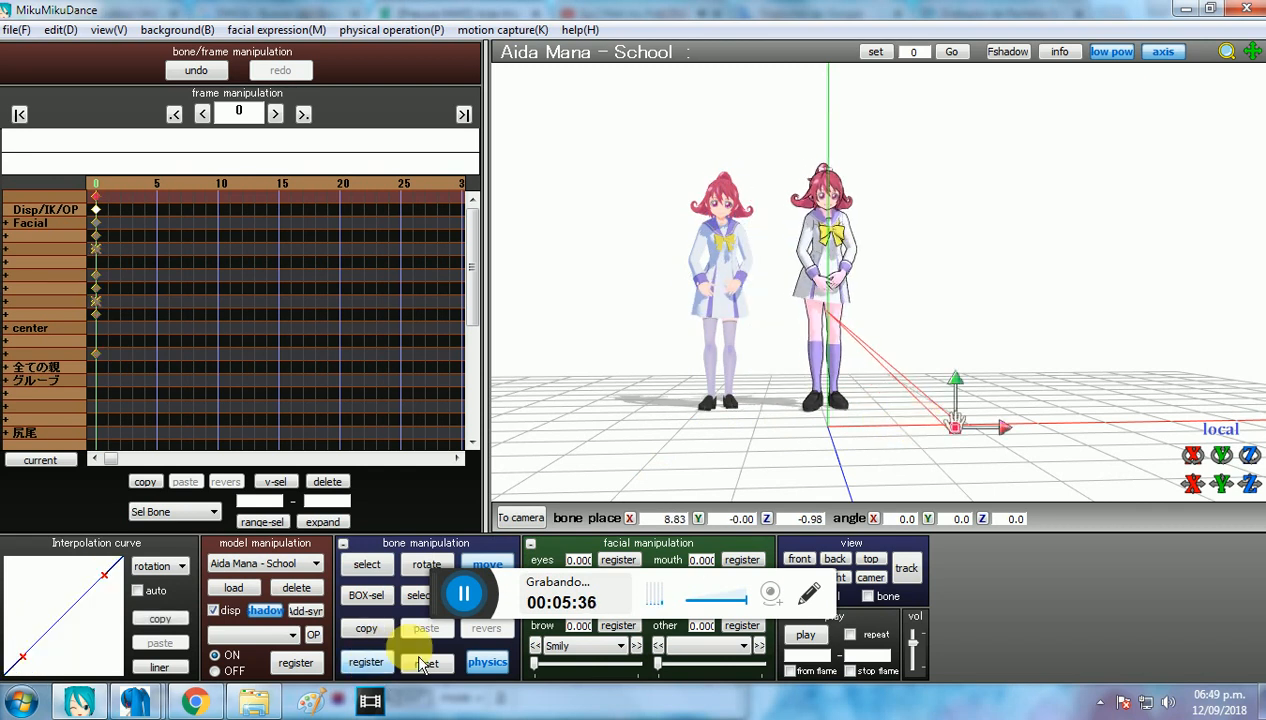
Step: Set the edge line thickness to 0.0 for the Aida Mana - School model
click(108, 29)
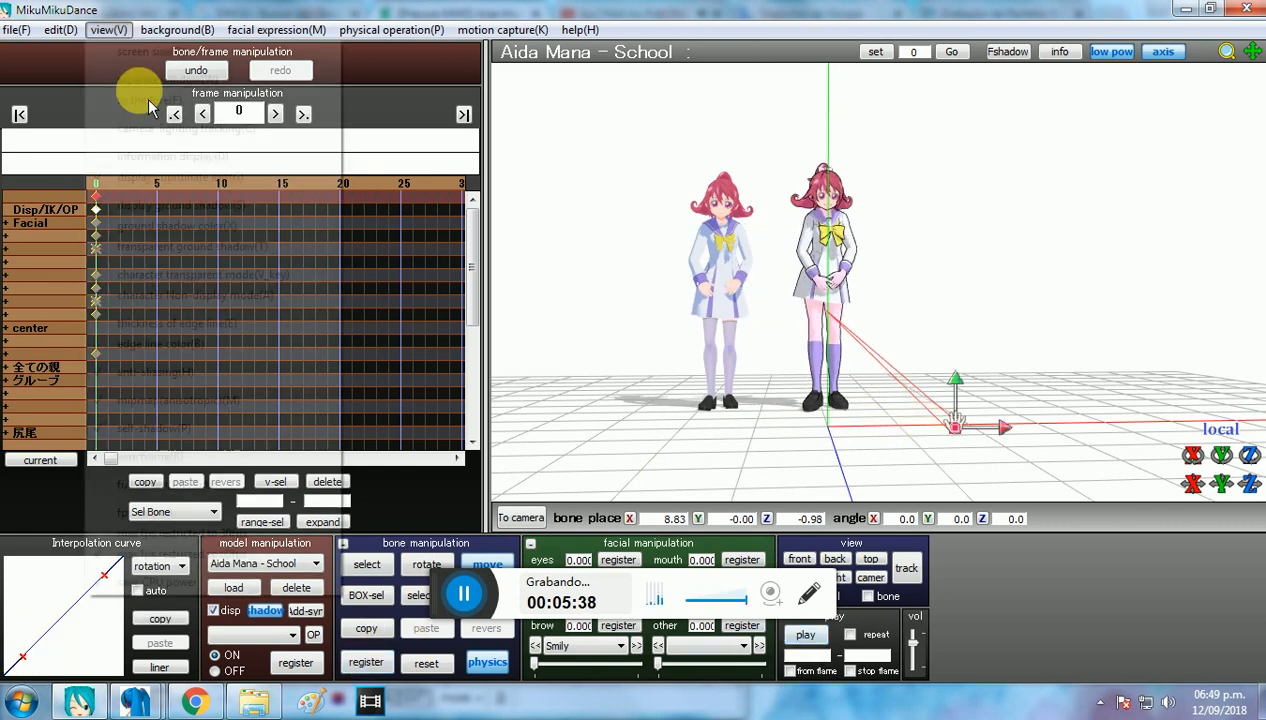
click(279, 328)
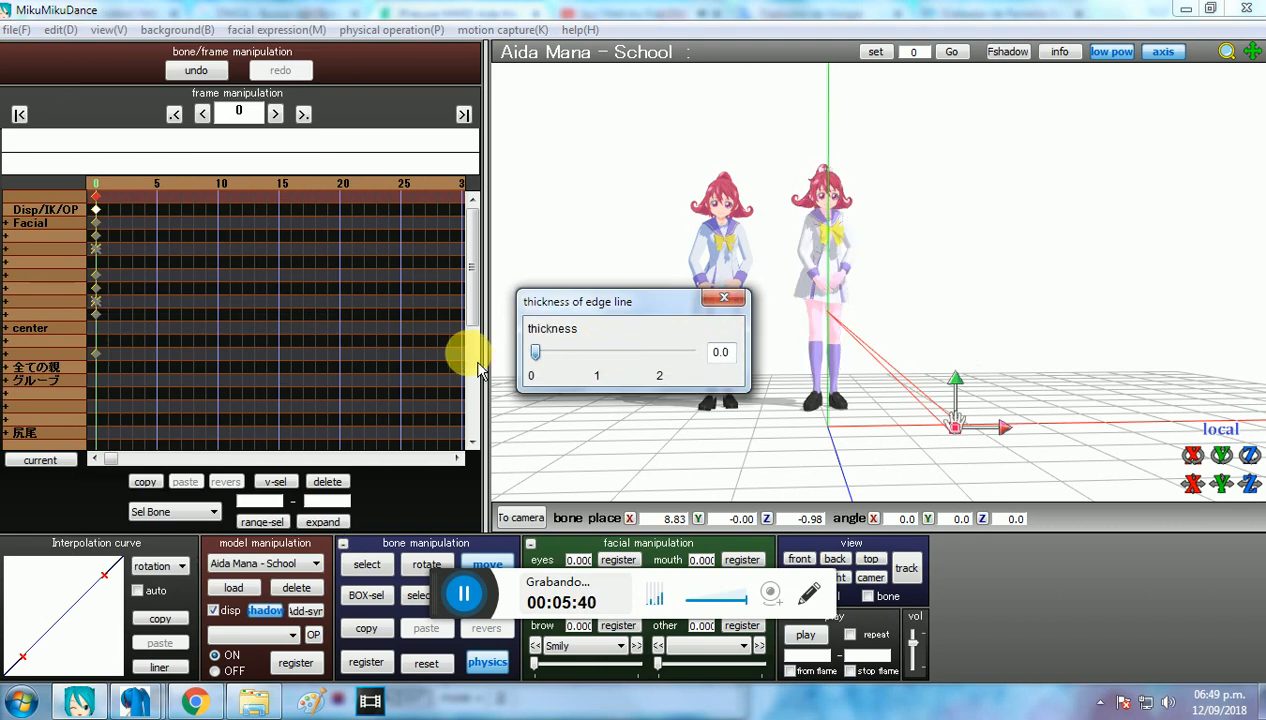
click(724, 297)
Step: Play the dance with both models, enable the from frame and stop frame options, and stop at about frame 473 for a close comparison
click(806, 634)
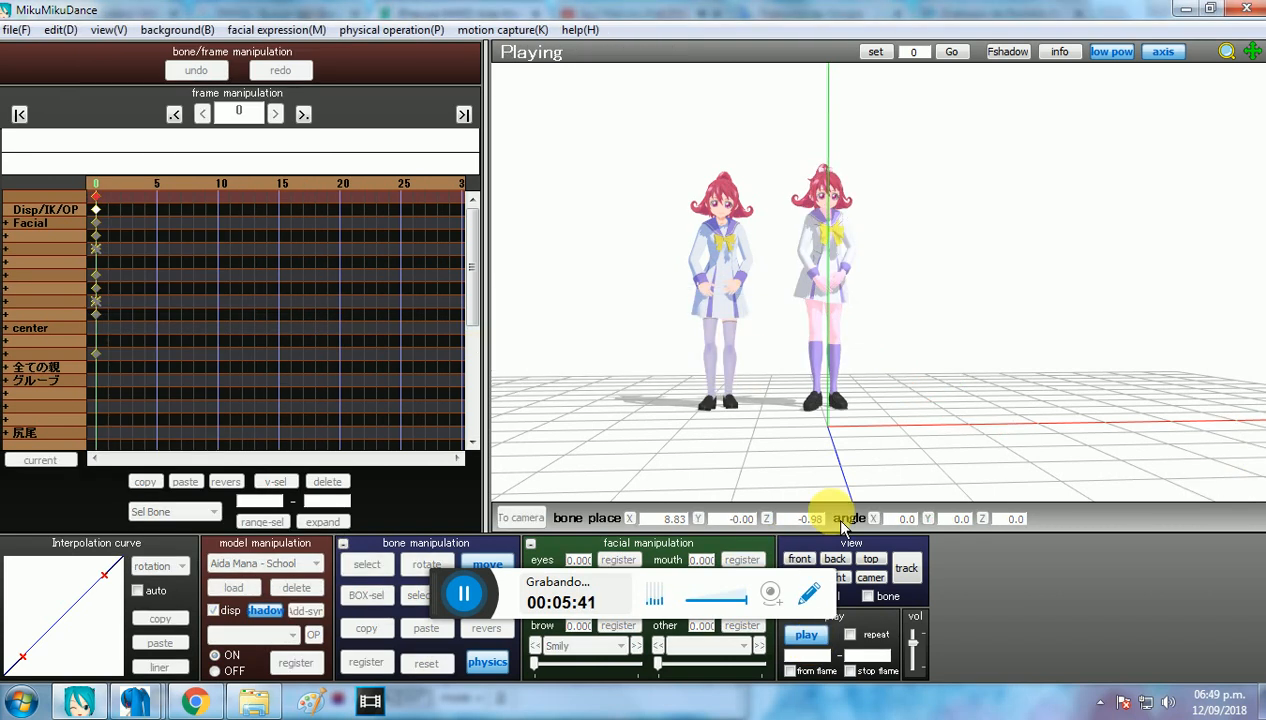
scroll(882, 290, up, 3)
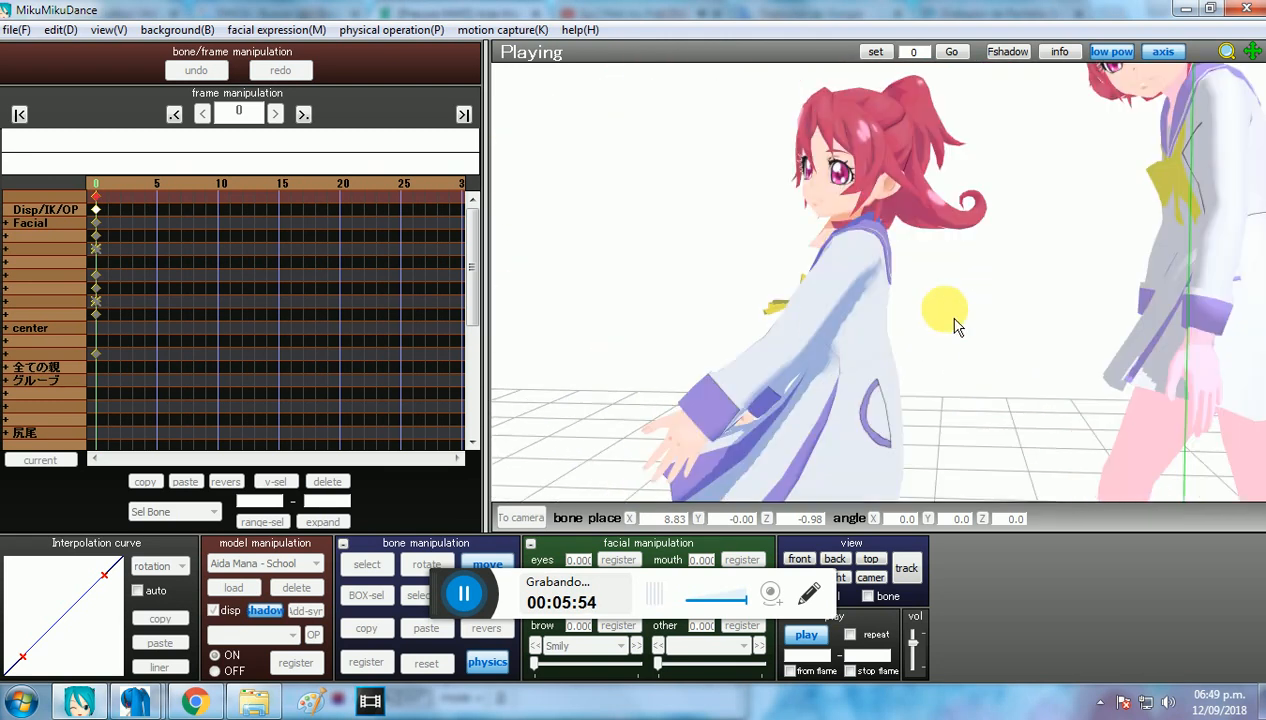
click(790, 671)
click(850, 671)
click(812, 638)
middle_drag(898, 325, 928, 298)
right_drag(927, 290, 921, 300)
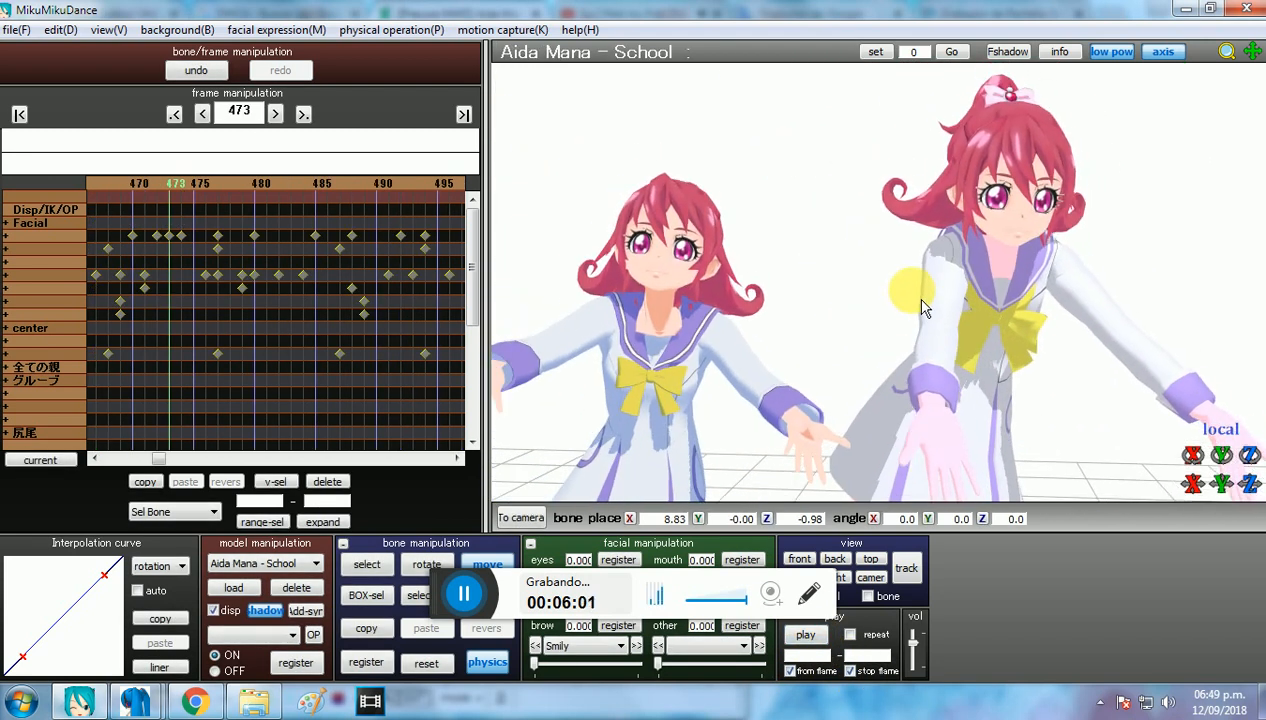
Step: Switch the scene background to black and compare the two Aida Mana models in full view
click(104, 30)
click(204, 122)
scroll(924, 327, down, 3)
right_drag(914, 336, 931, 334)
middle_drag(893, 268, 907, 217)
scroll(907, 217, down, 2)
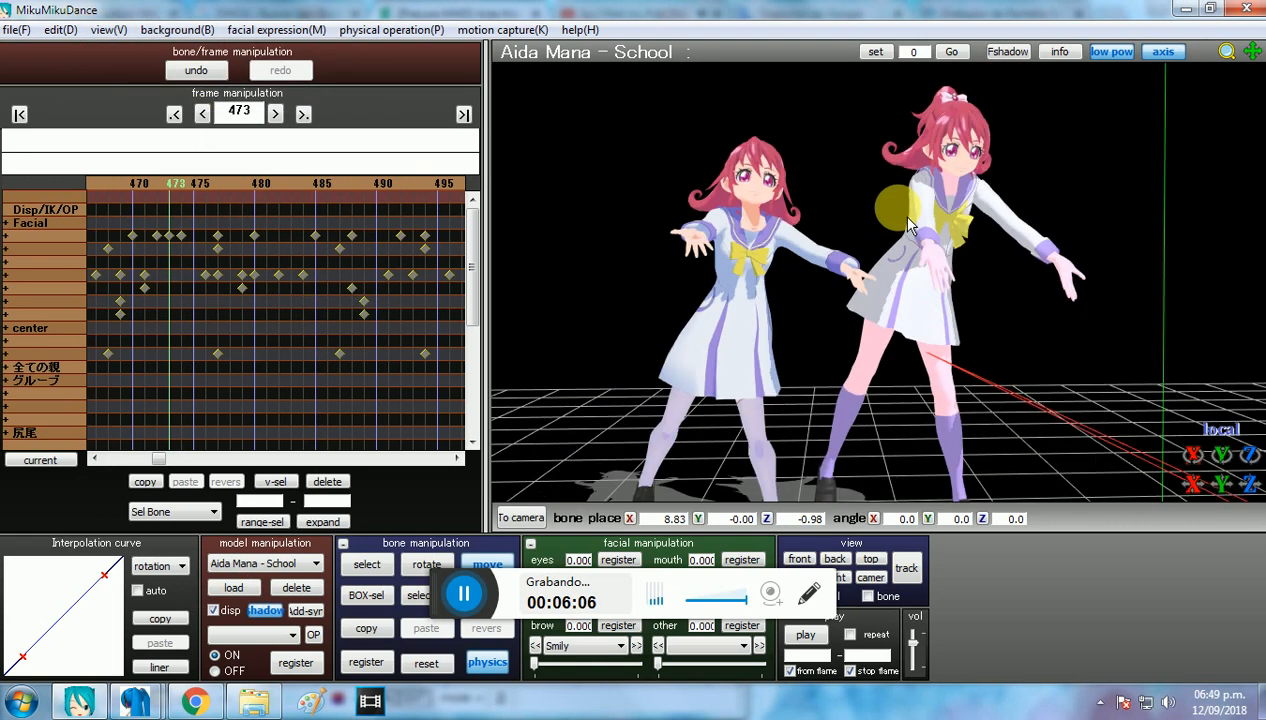
scroll(907, 217, down, 3)
middle_drag(884, 298, 865, 292)
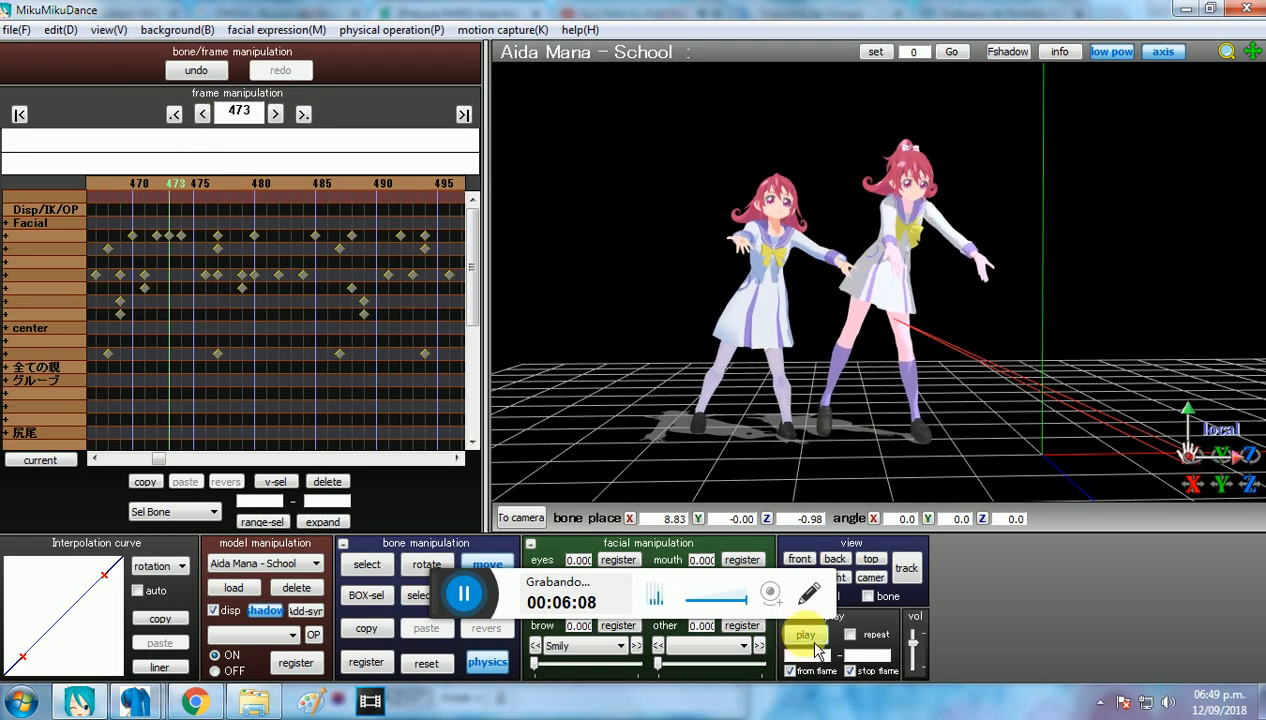
Step: Switch to camera mode and play the dance from frame 473, stopping at about frame 602
click(306, 584)
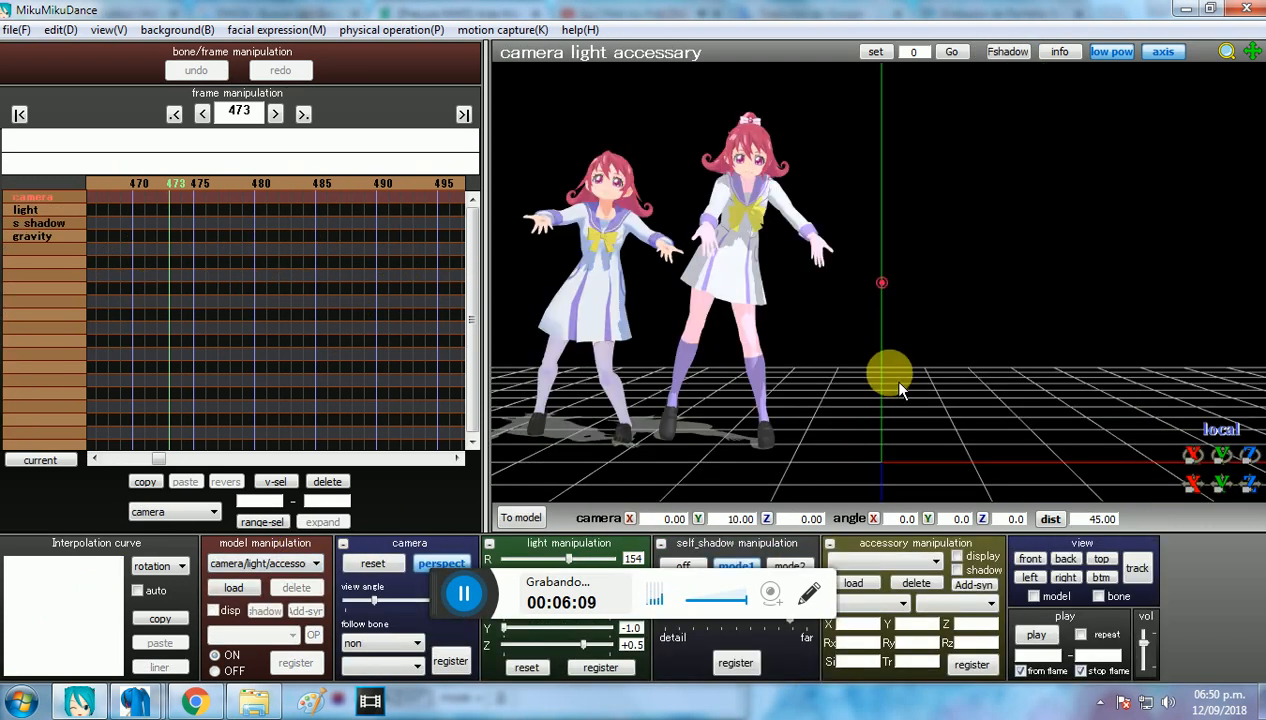
click(1040, 638)
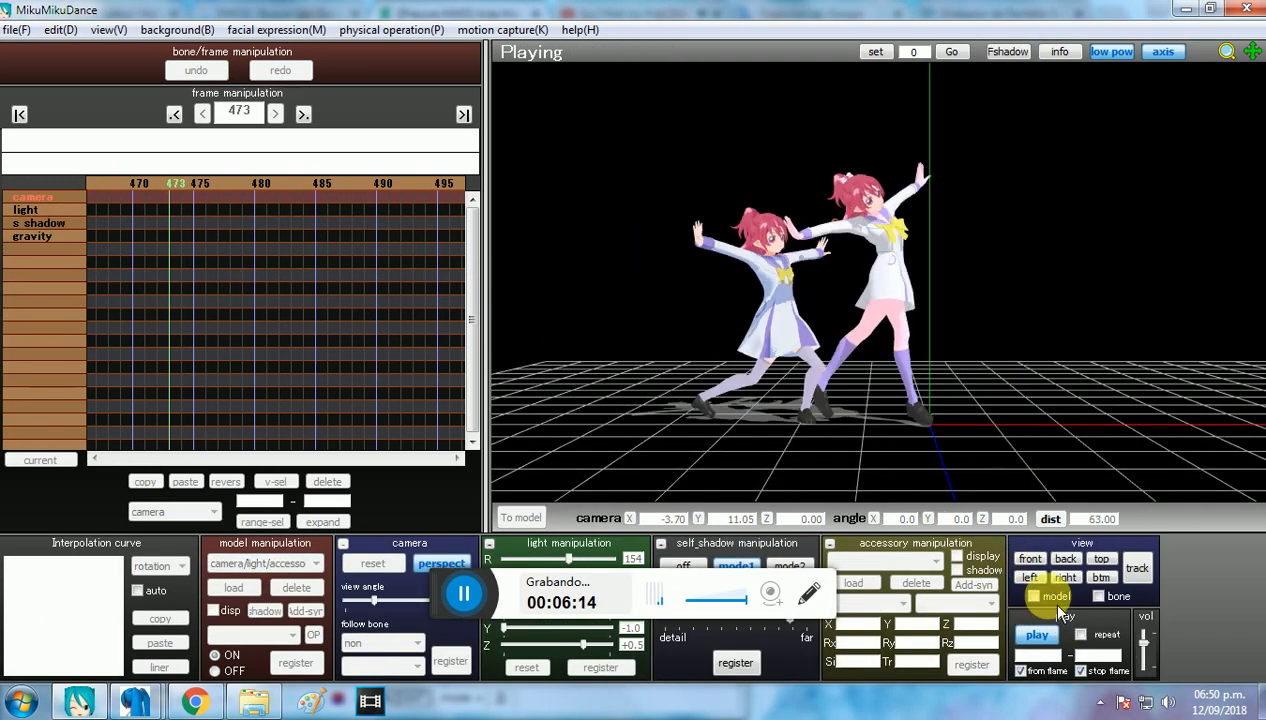
middle_drag(1030, 405, 988, 430)
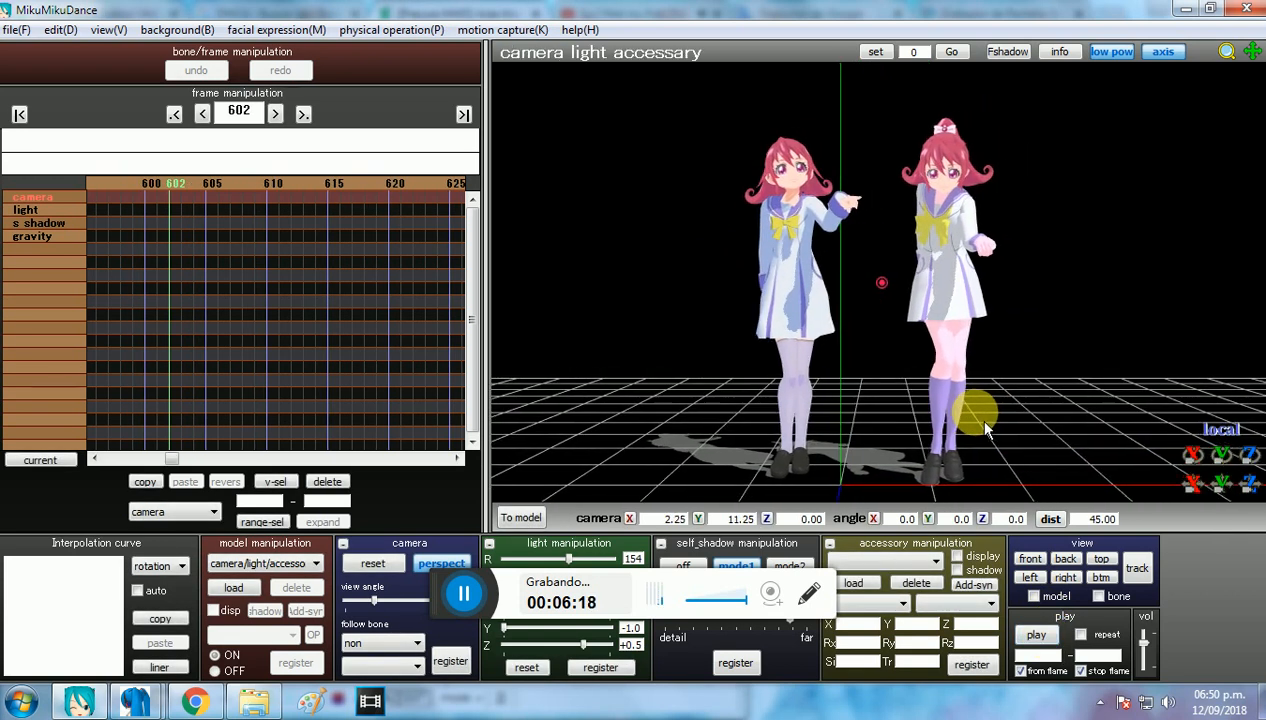
Step: Compare the two Aida Mana models' hair, faces and uniforms up close, from above and from the front
scroll(980, 425, up, 3)
right_drag(957, 370, 940, 435)
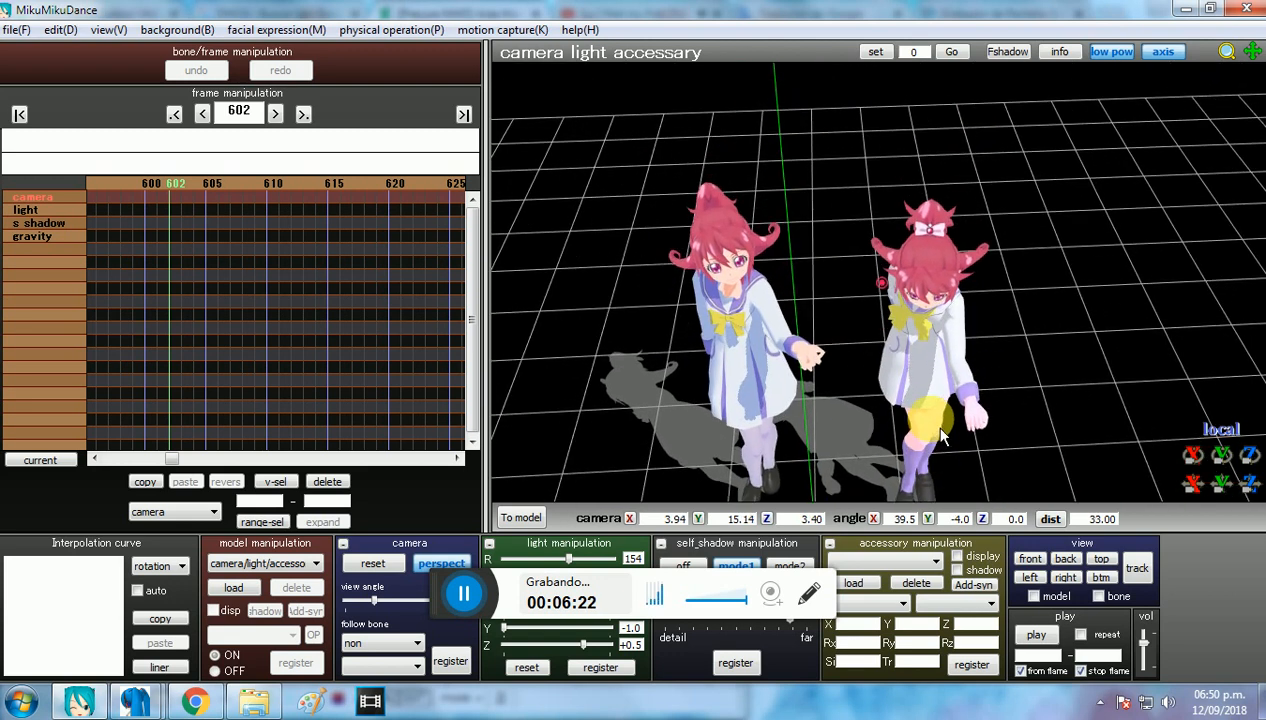
scroll(930, 423, up, 9)
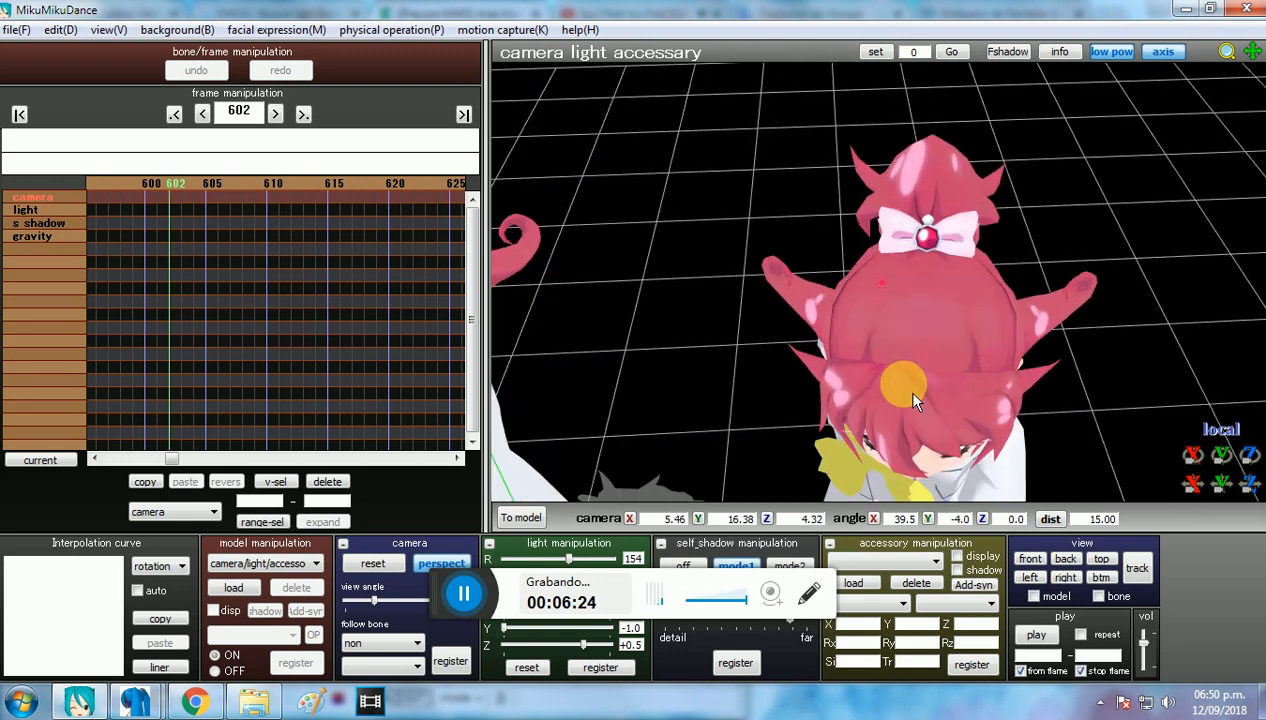
middle_drag(838, 395, 910, 397)
right_drag(898, 390, 852, 298)
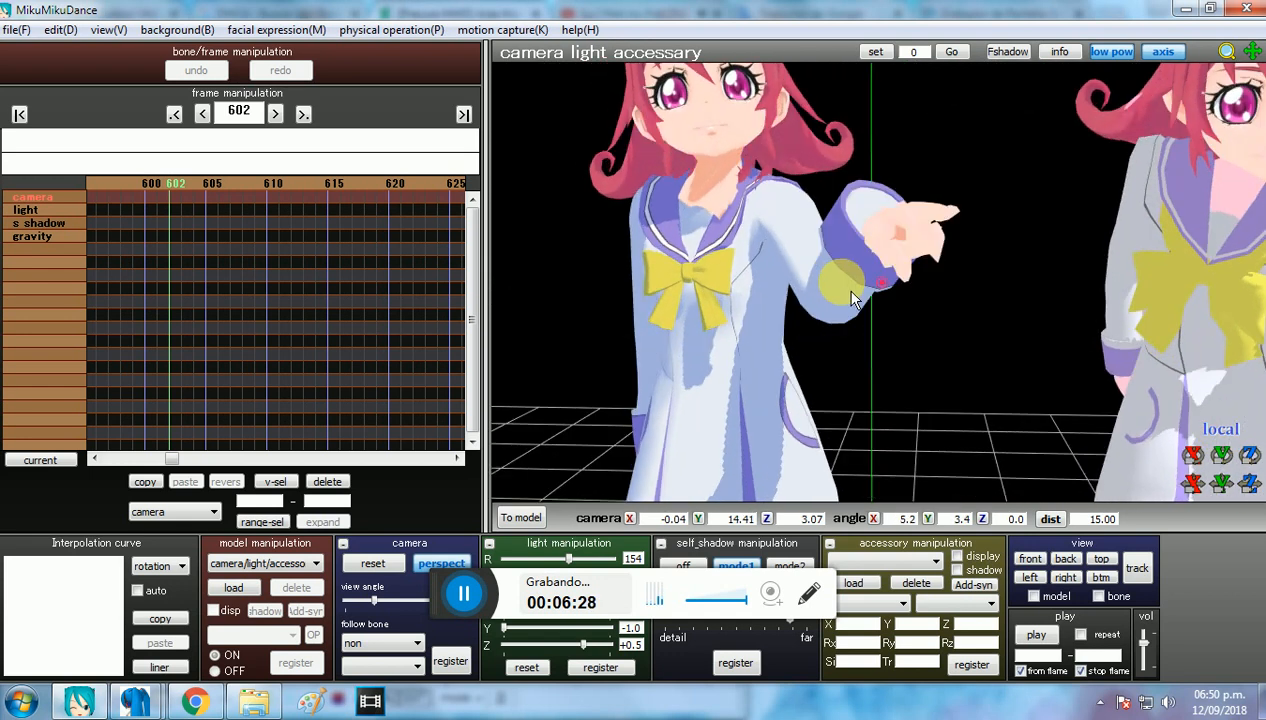
scroll(851, 291, down, 12)
middle_drag(846, 290, 694, 249)
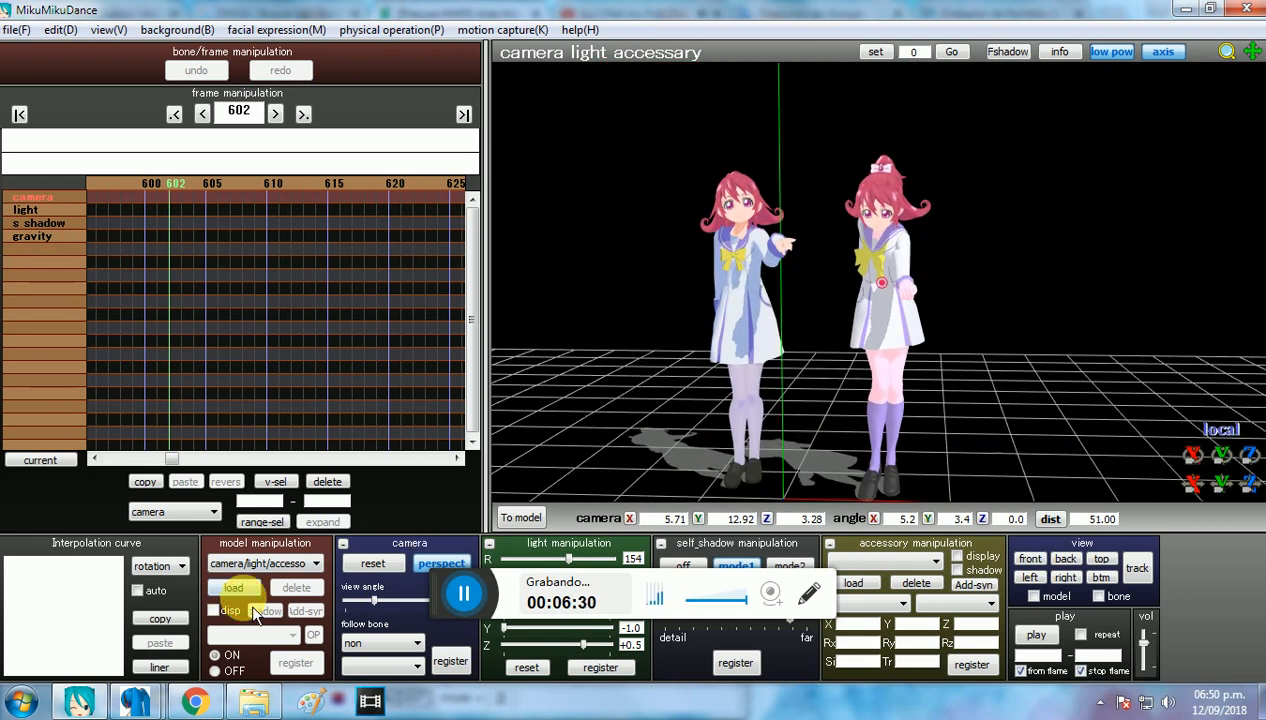
Step: Search the desktop for the Aida Mana folder, load its 1.pmx model and accept the model information
click(240, 590)
click(120, 190)
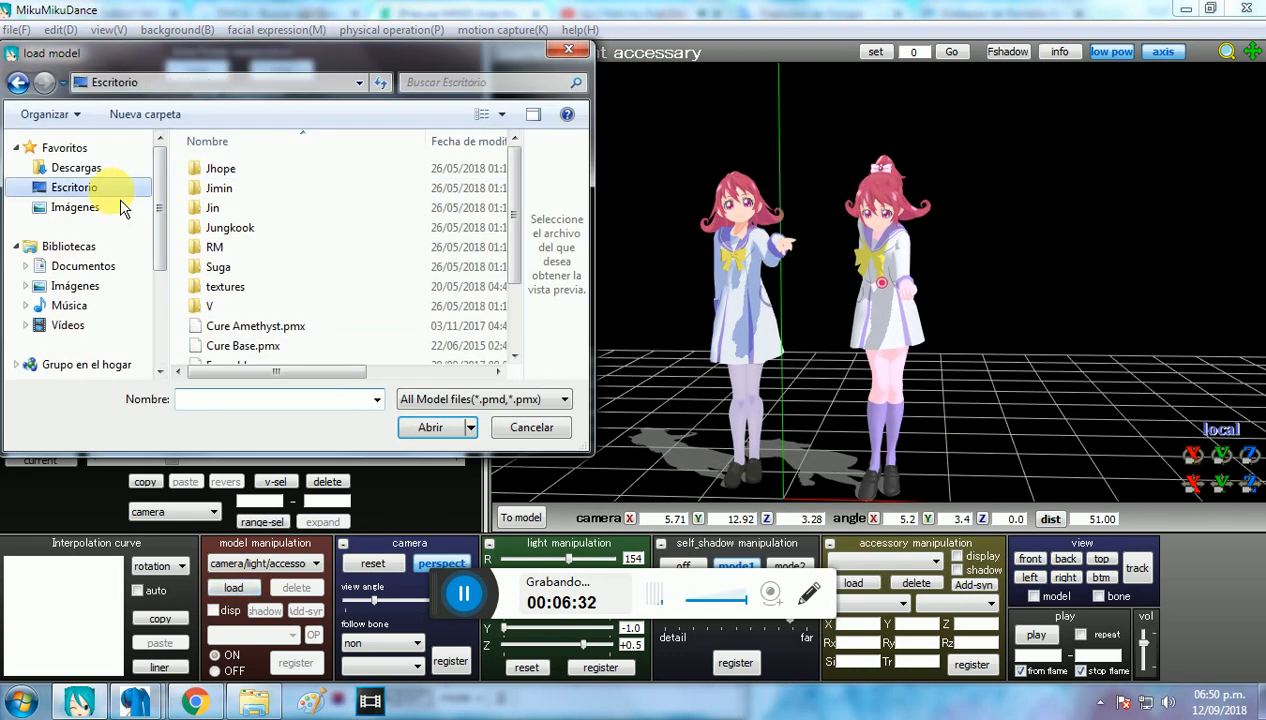
click(440, 88)
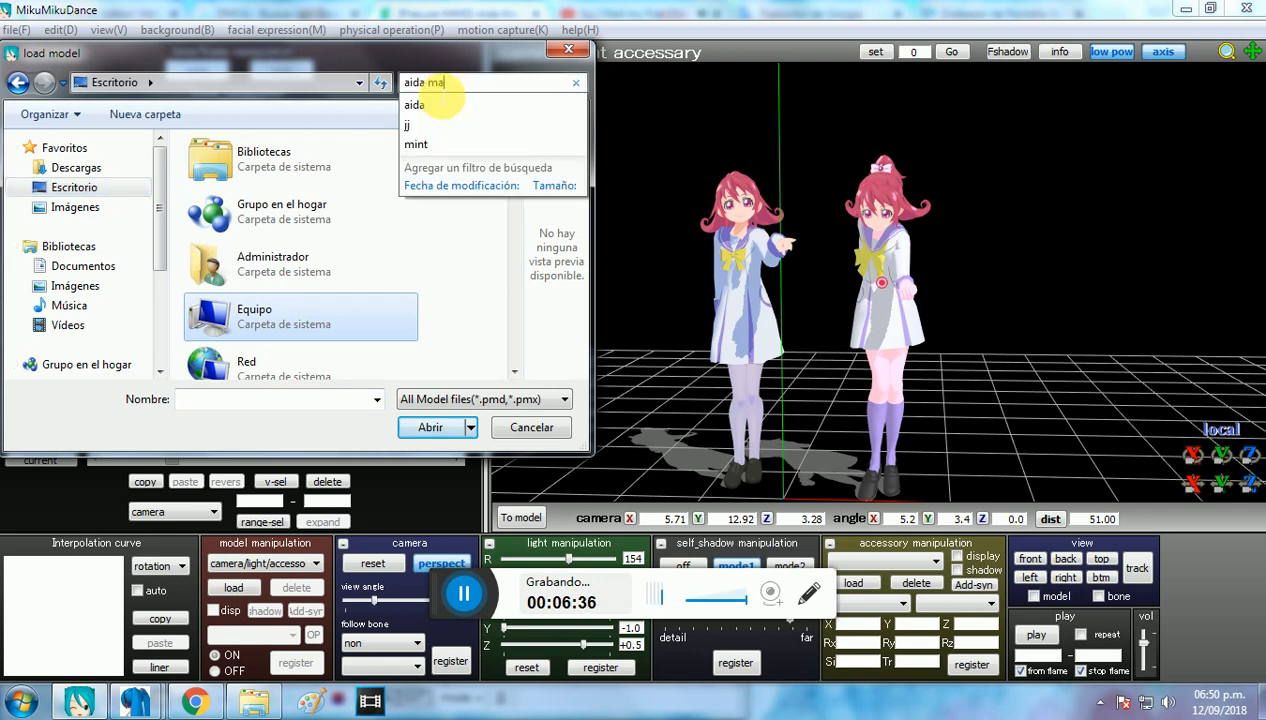
double_click(344, 270)
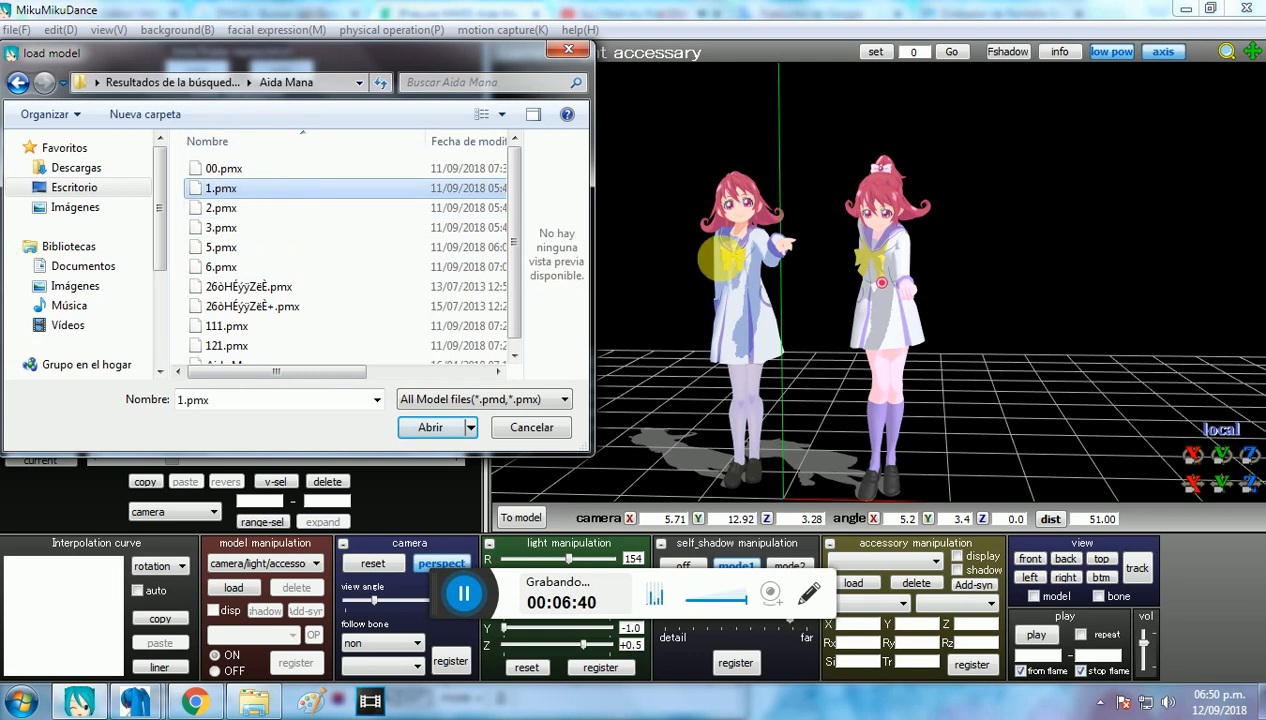
double_click(350, 203)
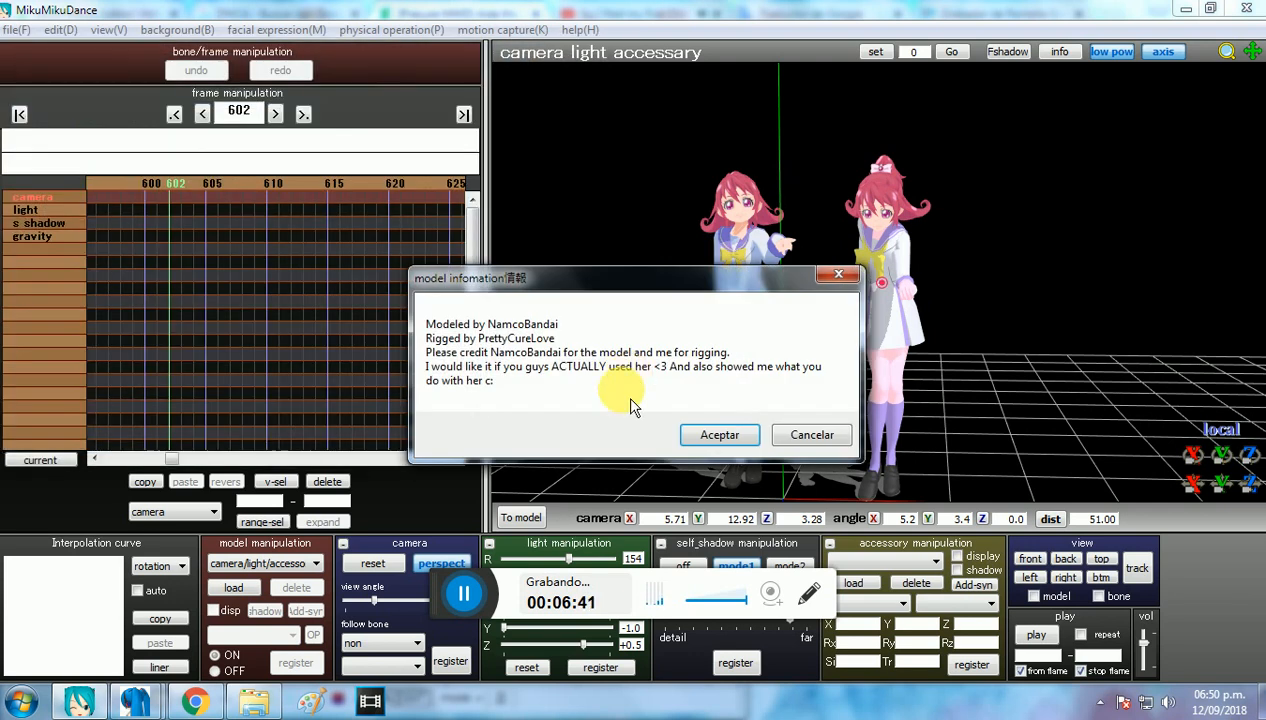
click(722, 436)
Step: Compare the newly loaded Aida Mana model with the other two, examining the hair and bow from above
right_drag(821, 372, 812, 421)
scroll(812, 421, up, 5)
middle_drag(880, 292, 880, 371)
scroll(880, 371, up, 3)
middle_drag(905, 295, 950, 303)
scroll(950, 303, up, 3)
right_drag(950, 307, 782, 256)
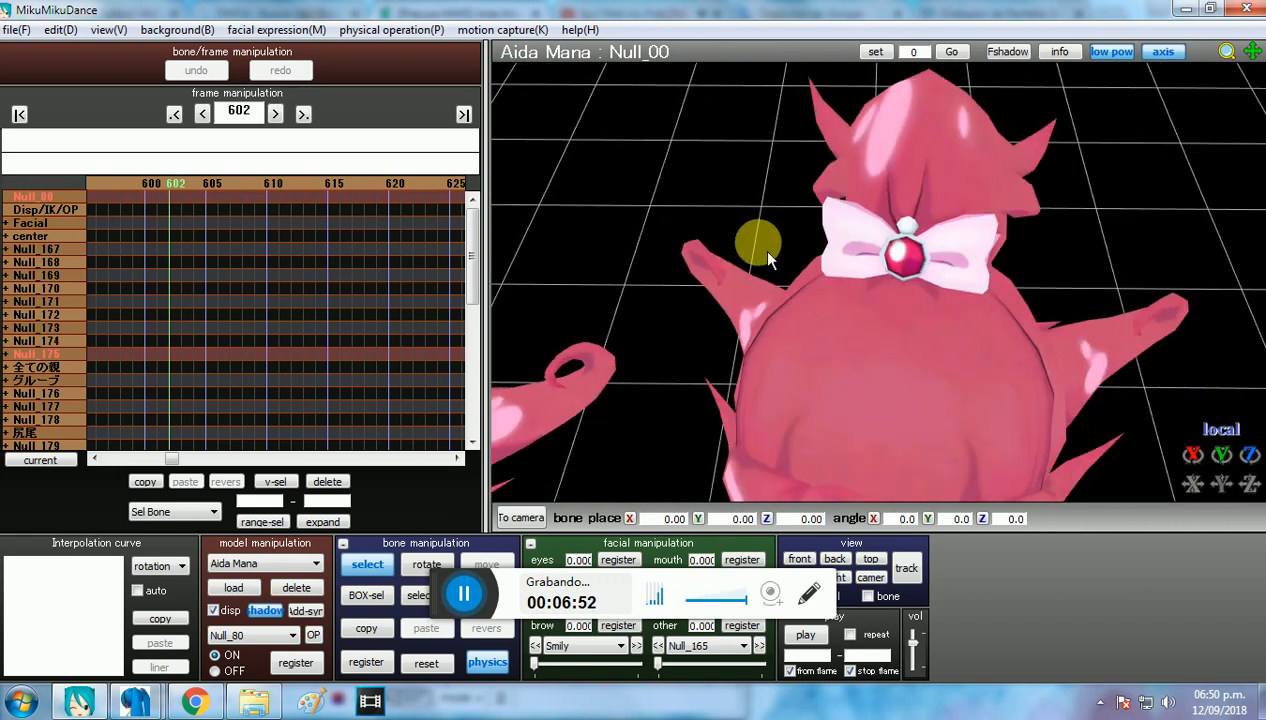
scroll(768, 251, down, 5)
right_drag(915, 277, 904, 208)
Step: Quit MikuMikuDance without saving and bring up the "So I filed my first DMCA Takedown" video in Chrome
click(1258, 8)
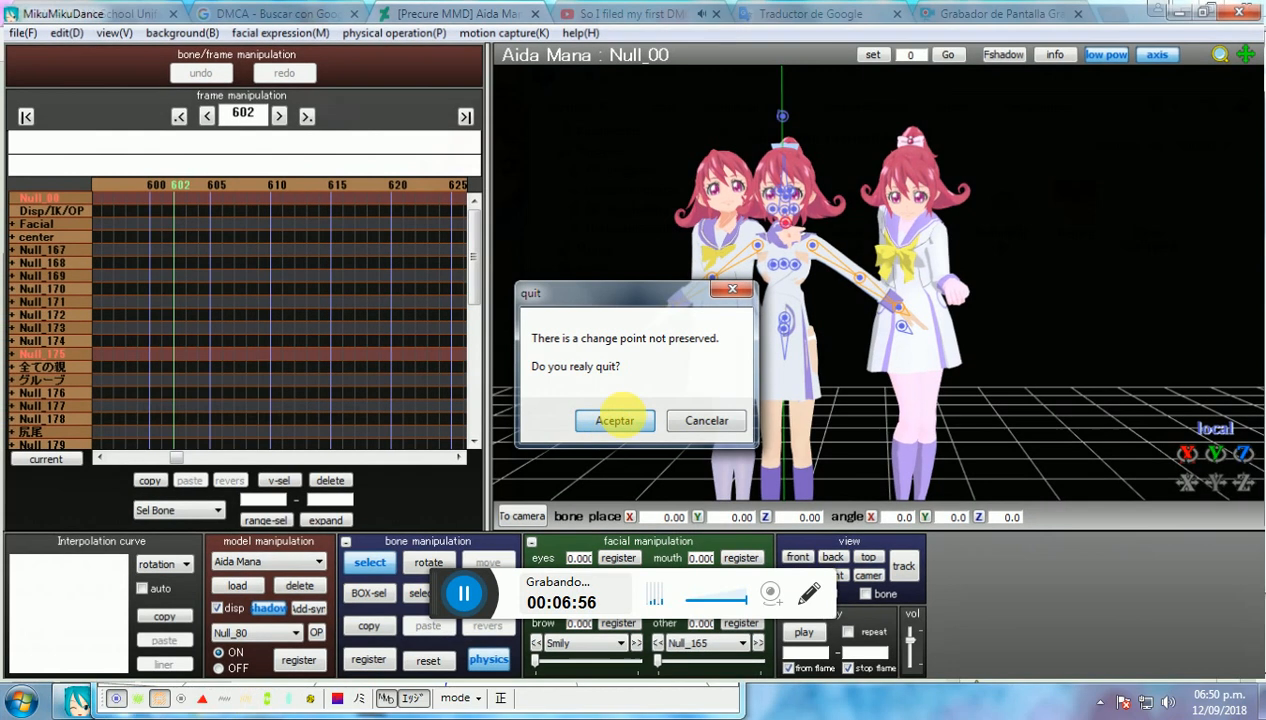
click(615, 417)
click(585, 14)
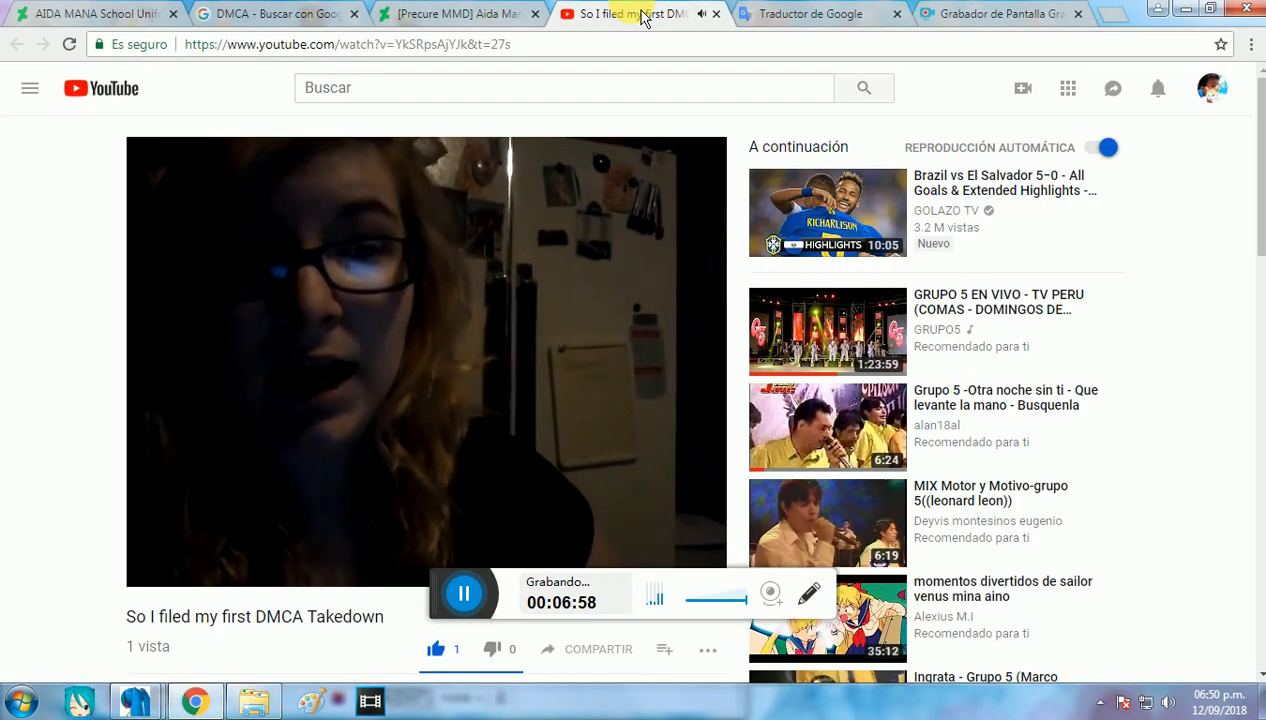
Step: Close the DMCA Google search page and review the comments on the AIDA MANA School Uniform - MMD PreCure page
click(318, 16)
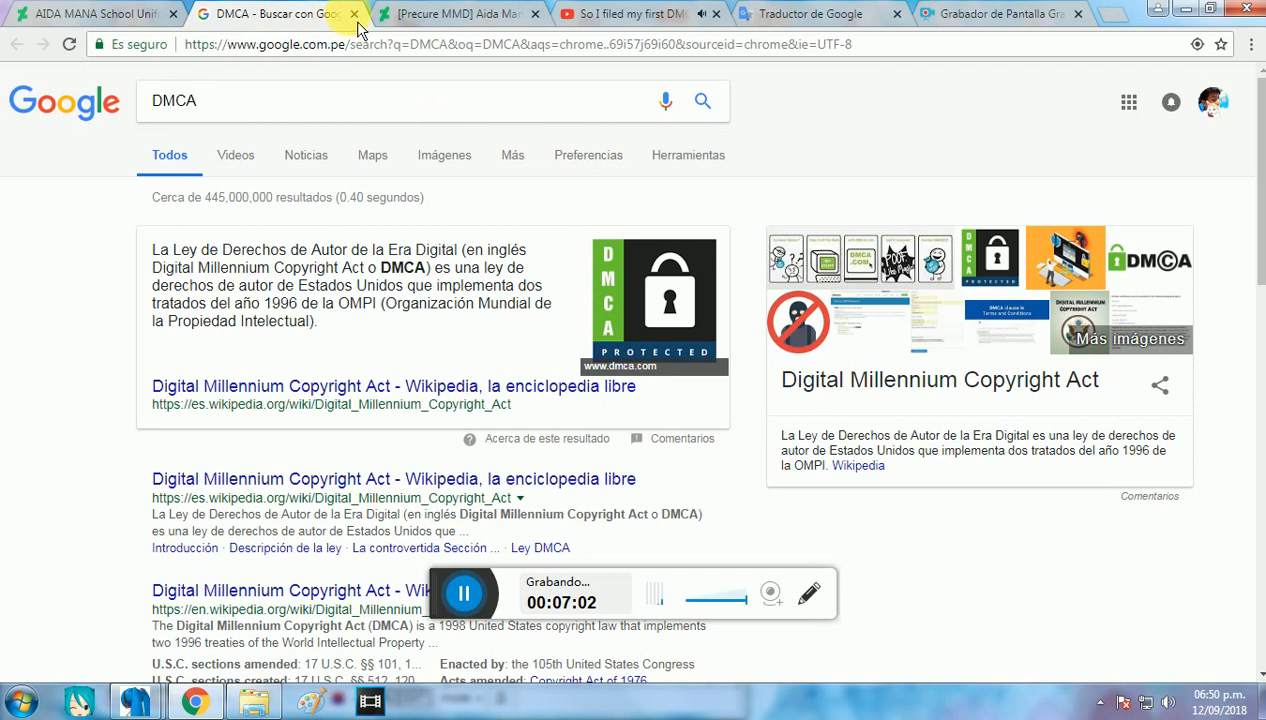
click(355, 15)
click(143, 15)
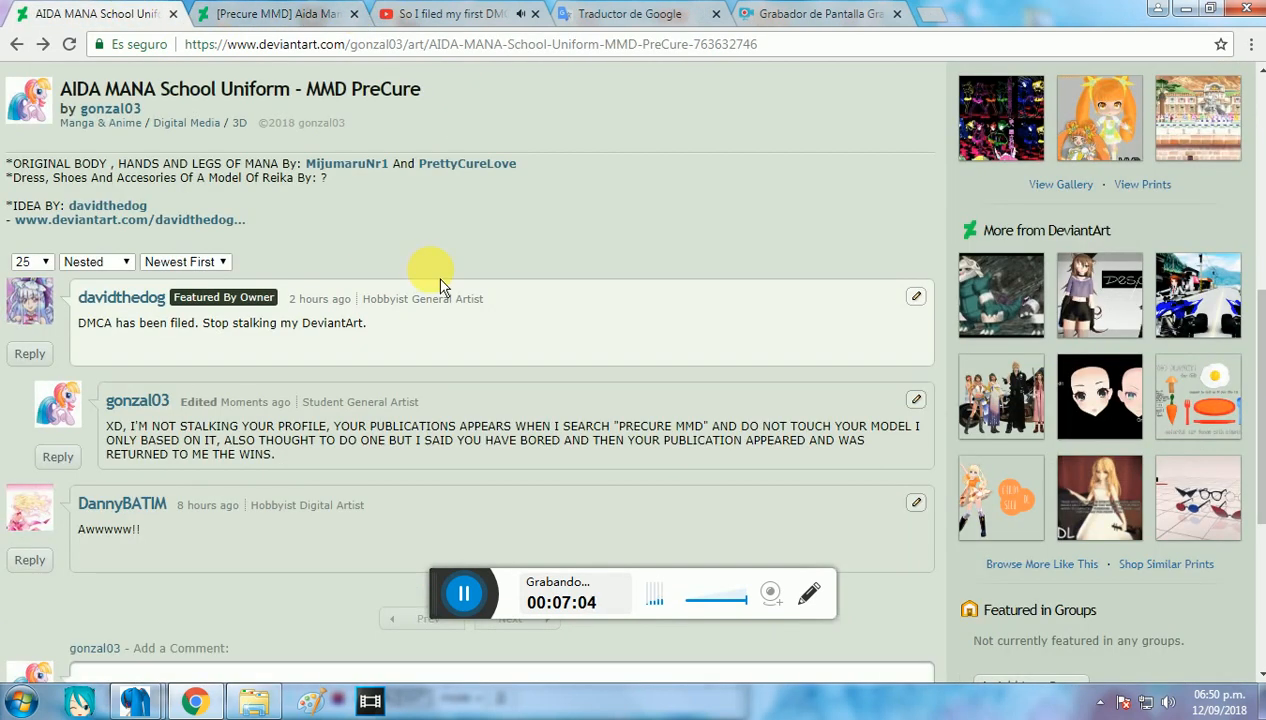
scroll(440, 285, up, 4)
scroll(531, 274, down, 4)
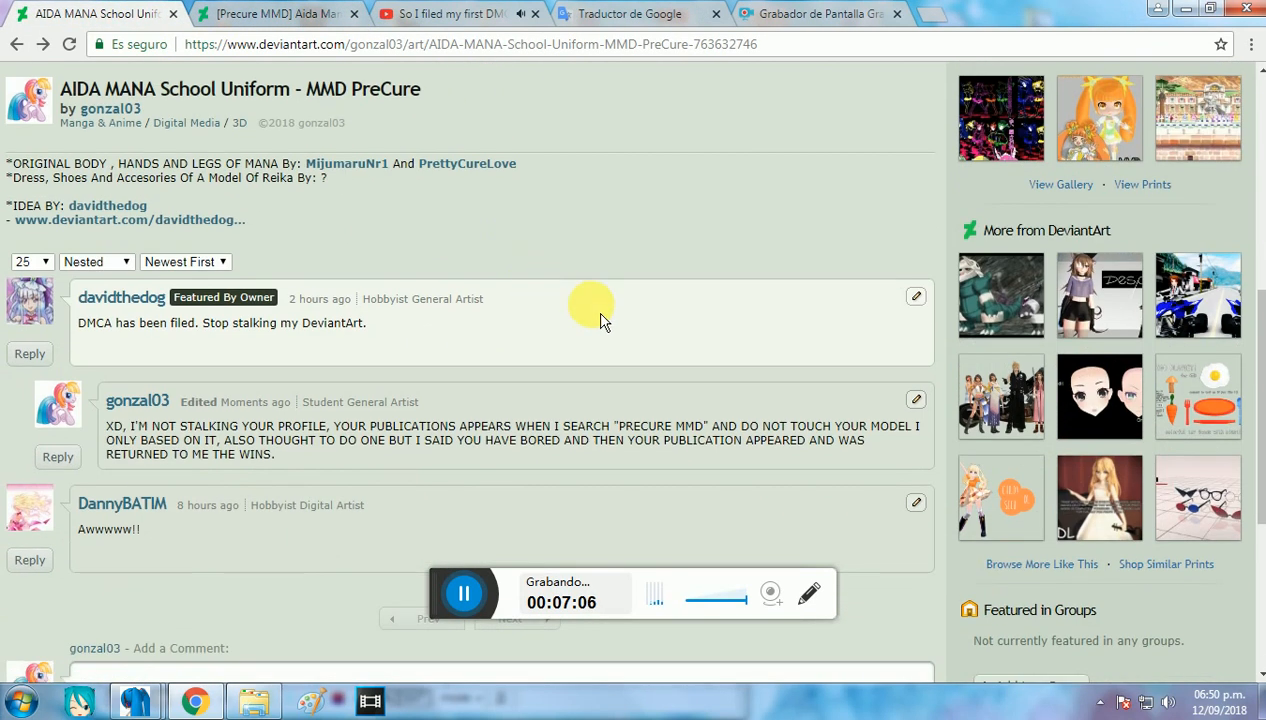
Step: Return to the DMCA Takedown video, read the comment below it and pause the playback
click(445, 15)
scroll(556, 254, down, 5)
scroll(565, 272, down, 7)
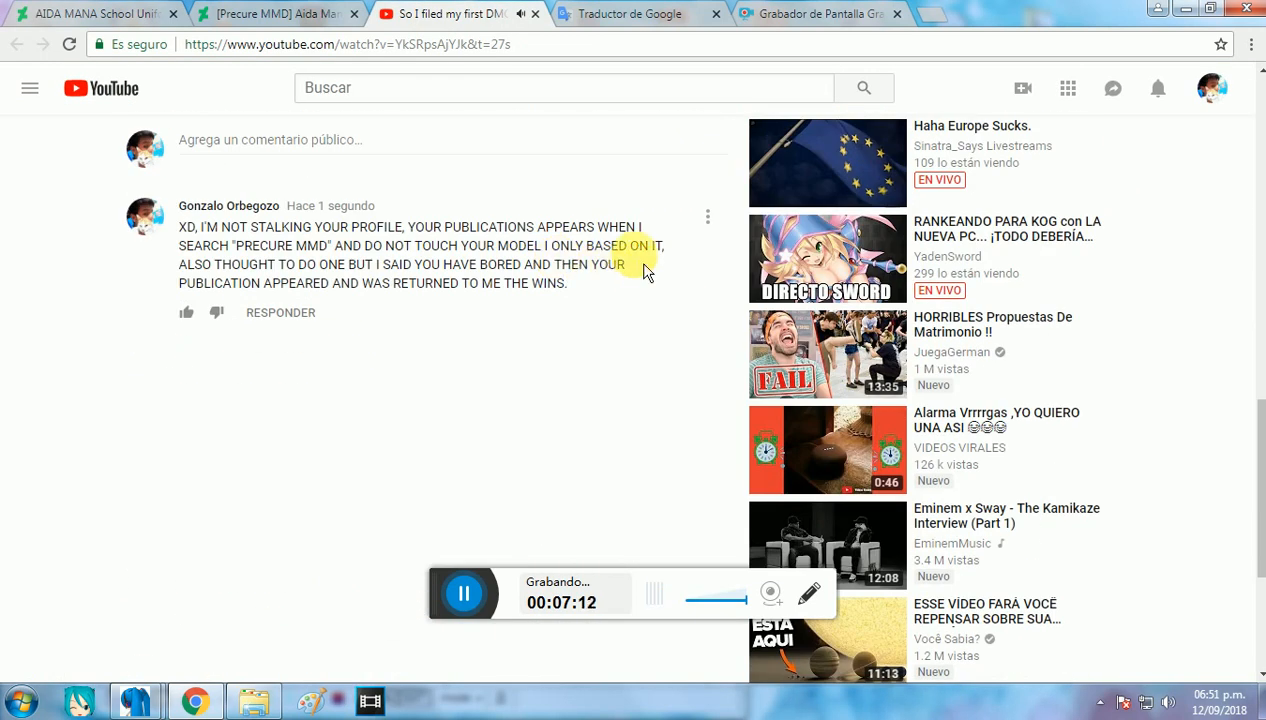
scroll(595, 270, up, 12)
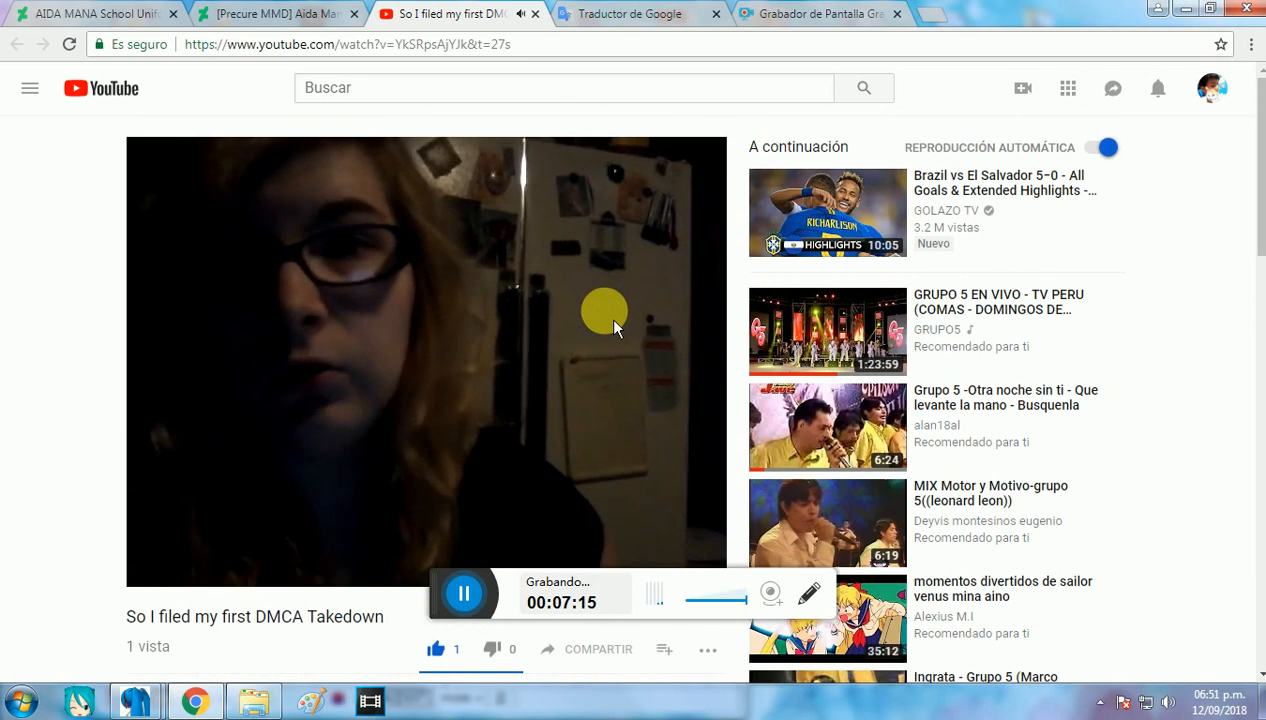
click(522, 360)
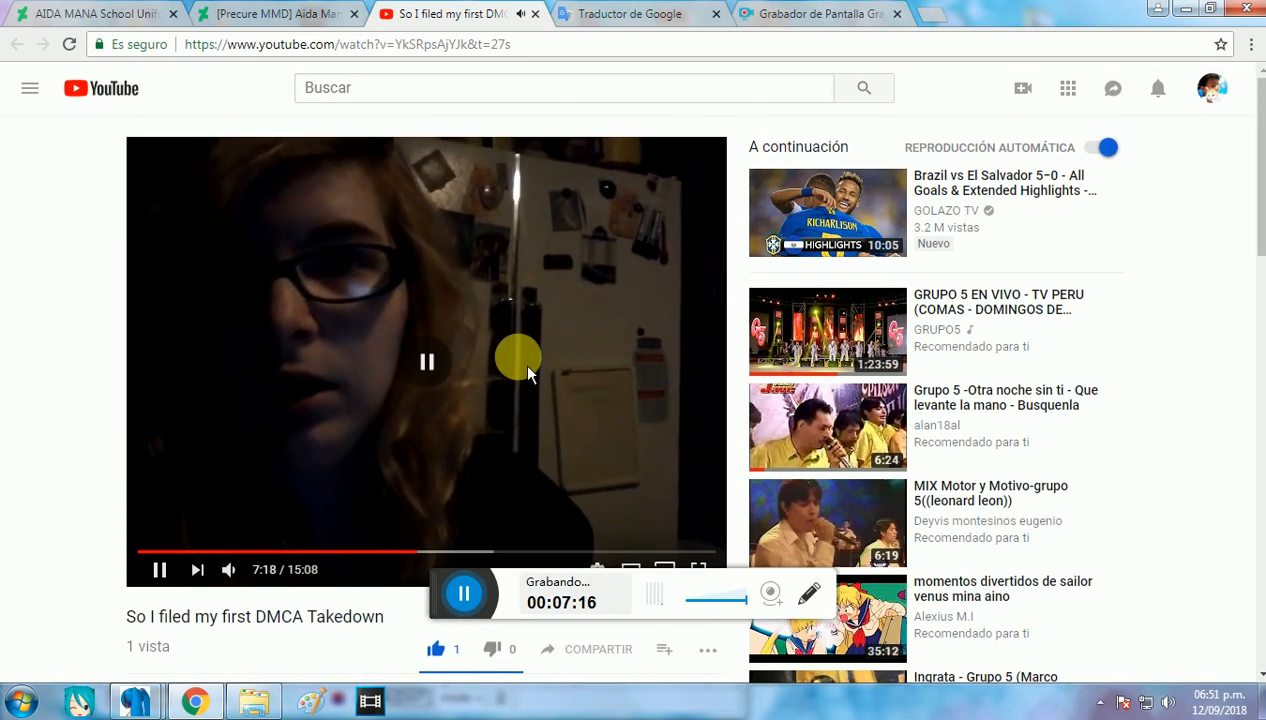
Step: Go to the account's own channel videos and open "PreCure MMD - Ganbalance De Dance - Aida Mana & Reika"
click(1212, 92)
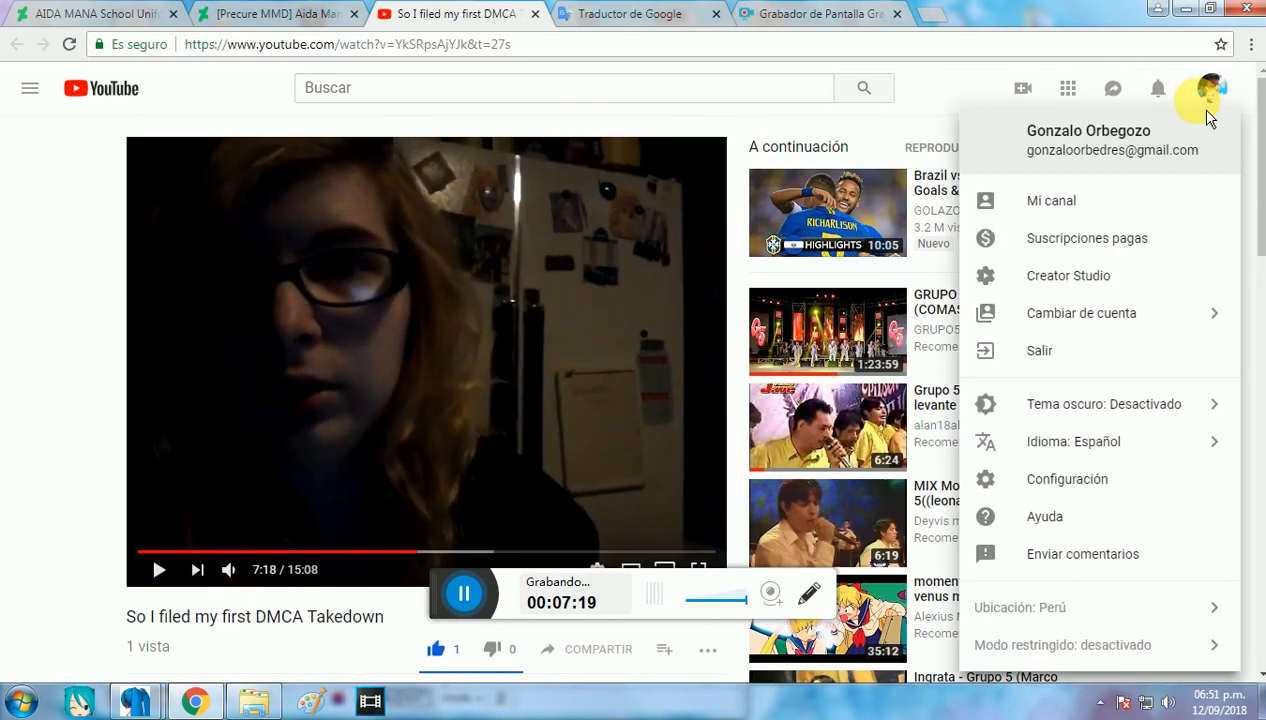
click(1129, 202)
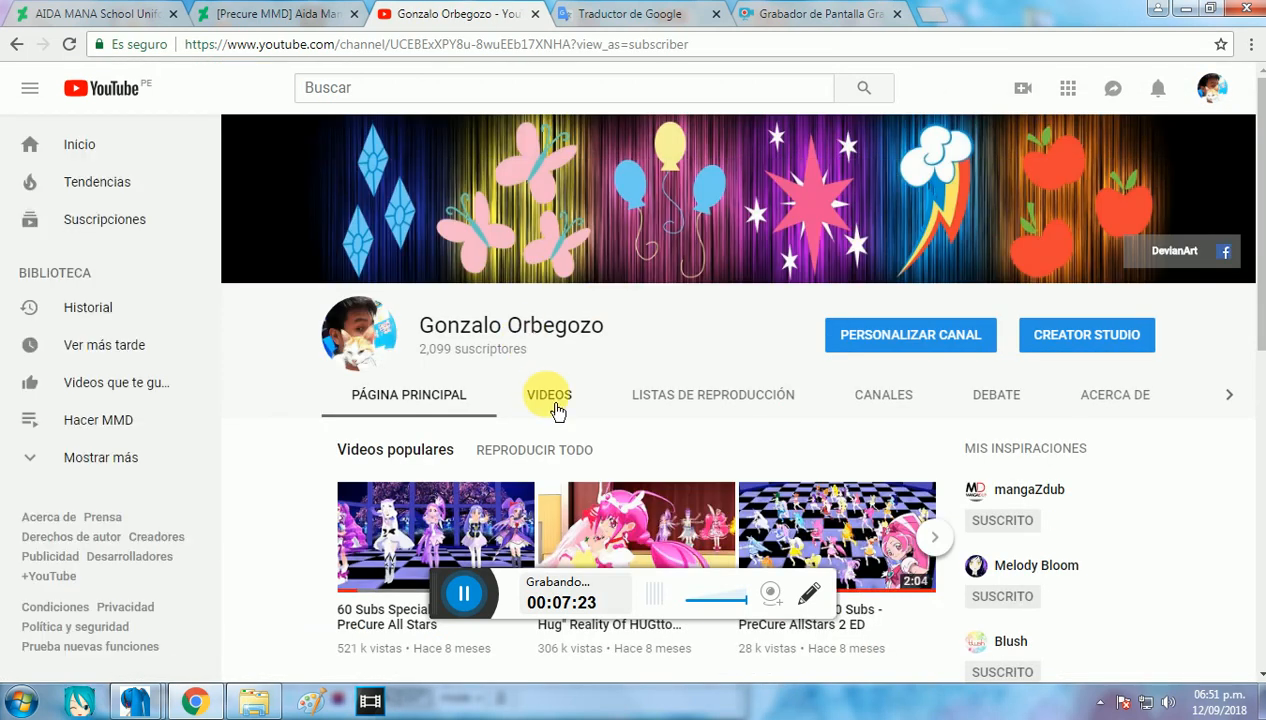
click(554, 412)
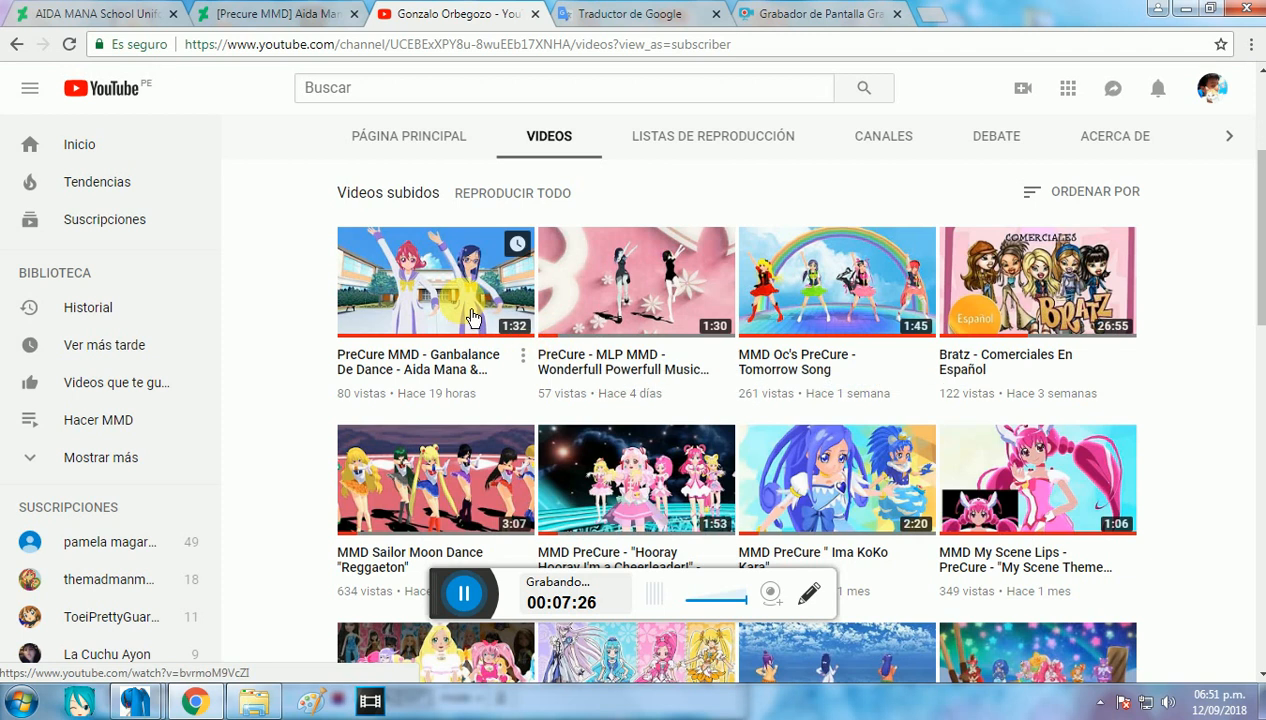
click(472, 317)
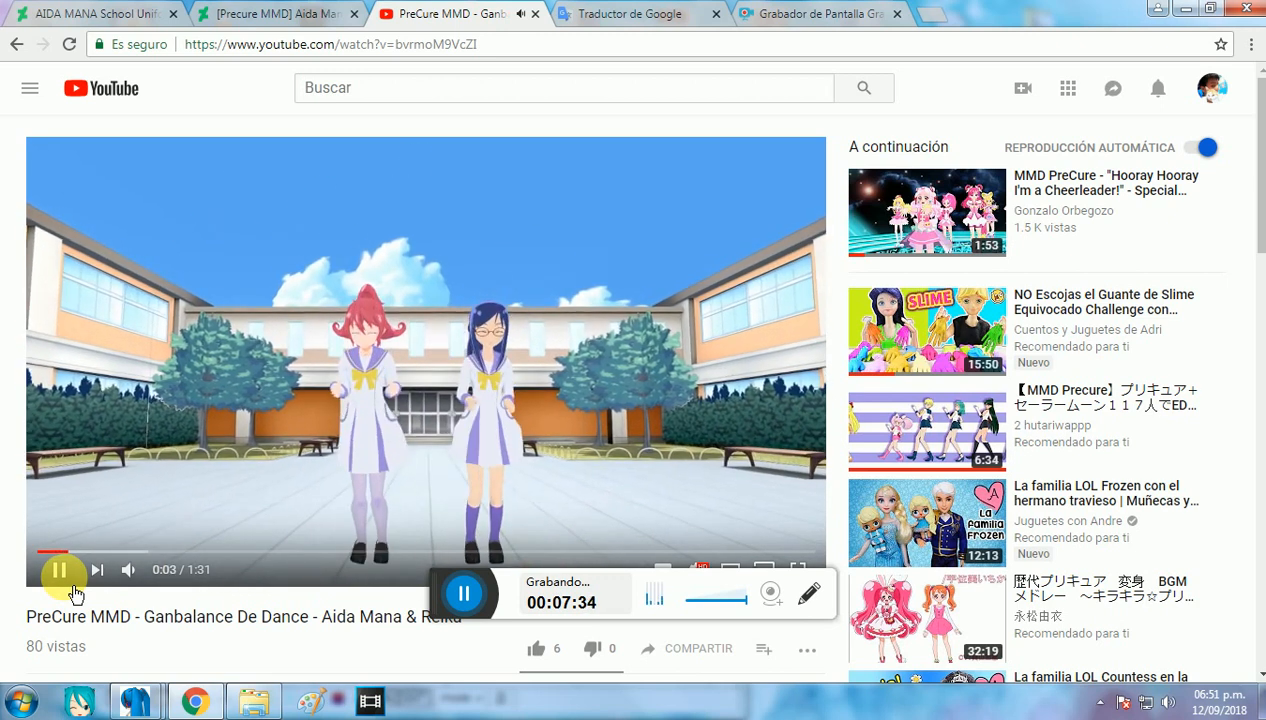
Step: Pause the Ganbalance De Dance video, expand its description and read the model credits and viewer comments
click(73, 590)
scroll(70, 585, down, 4)
click(160, 448)
scroll(226, 424, down, 1)
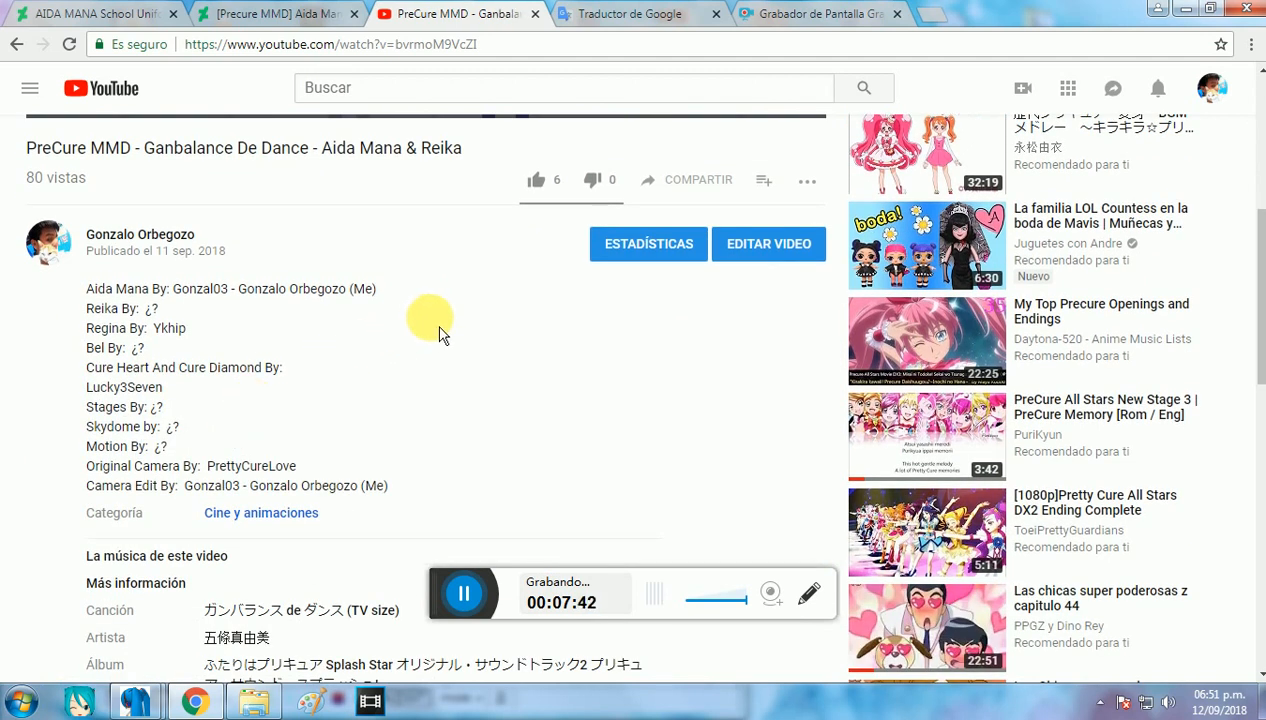
scroll(440, 333, down, 6)
scroll(440, 330, down, 3)
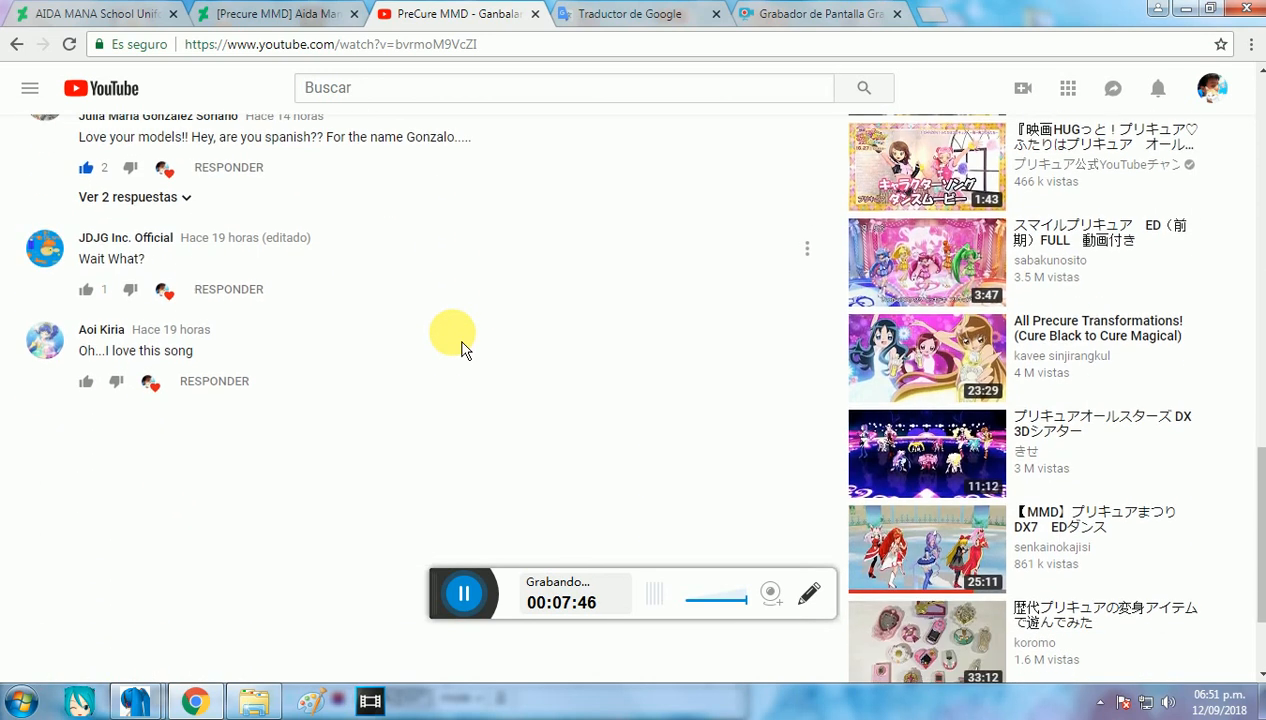
scroll(331, 348, up, 2)
scroll(306, 279, up, 2)
scroll(300, 276, up, 11)
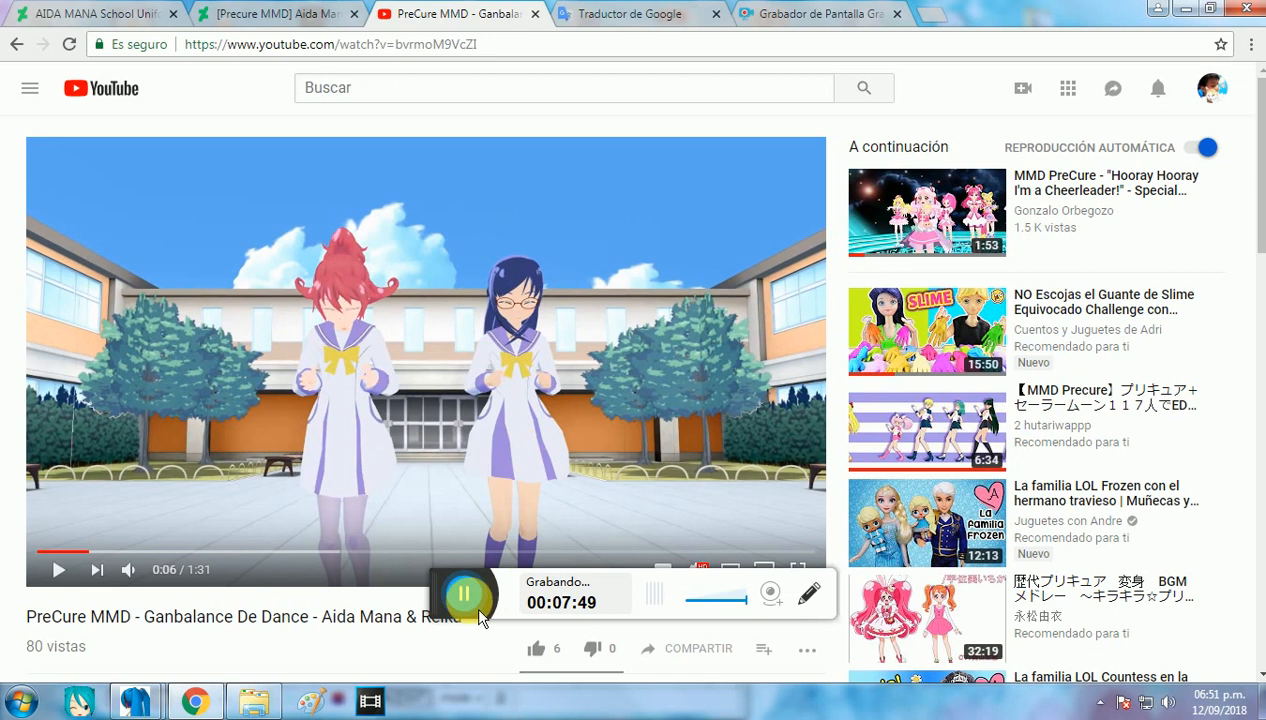
Step: Close the YouTube video and Traductor de Google pages
click(480, 603)
click(546, 18)
click(547, 22)
click(547, 22)
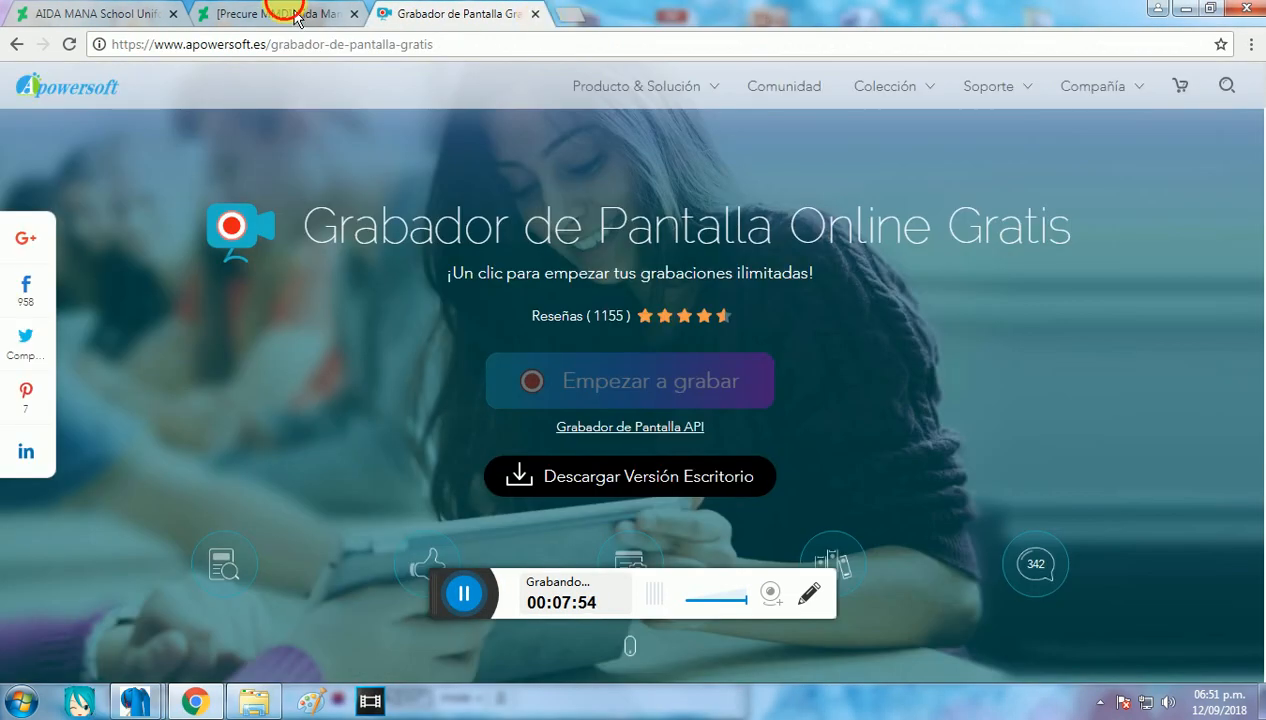
Step: Show the "[Precure MMD] Aida Mana School DL" page and close the School Outfit folder window
click(296, 14)
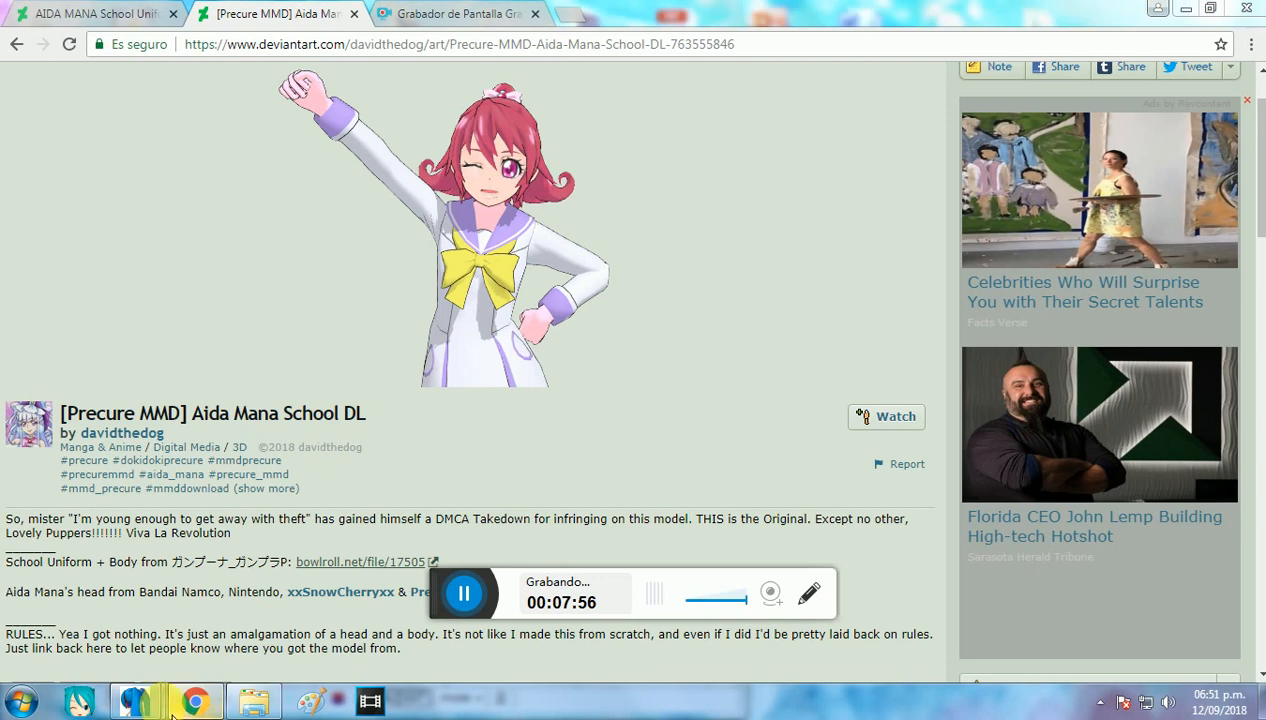
right_click(140, 700)
click(172, 650)
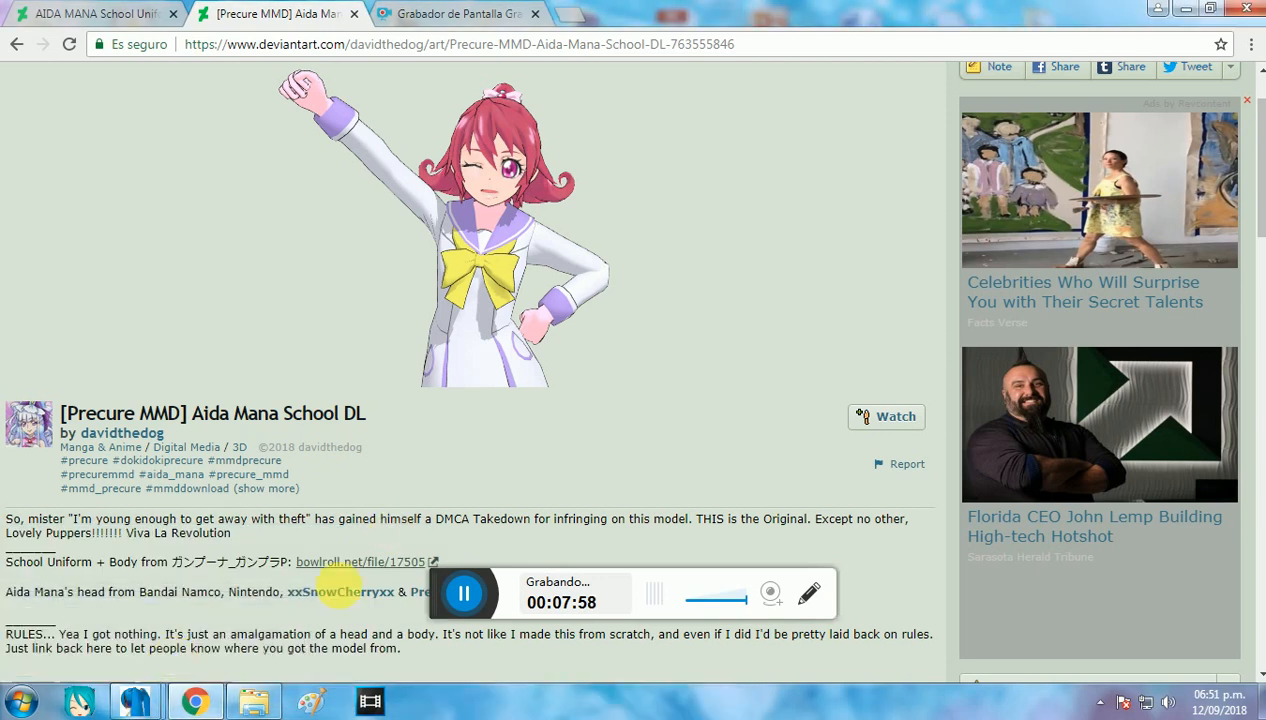
click(245, 701)
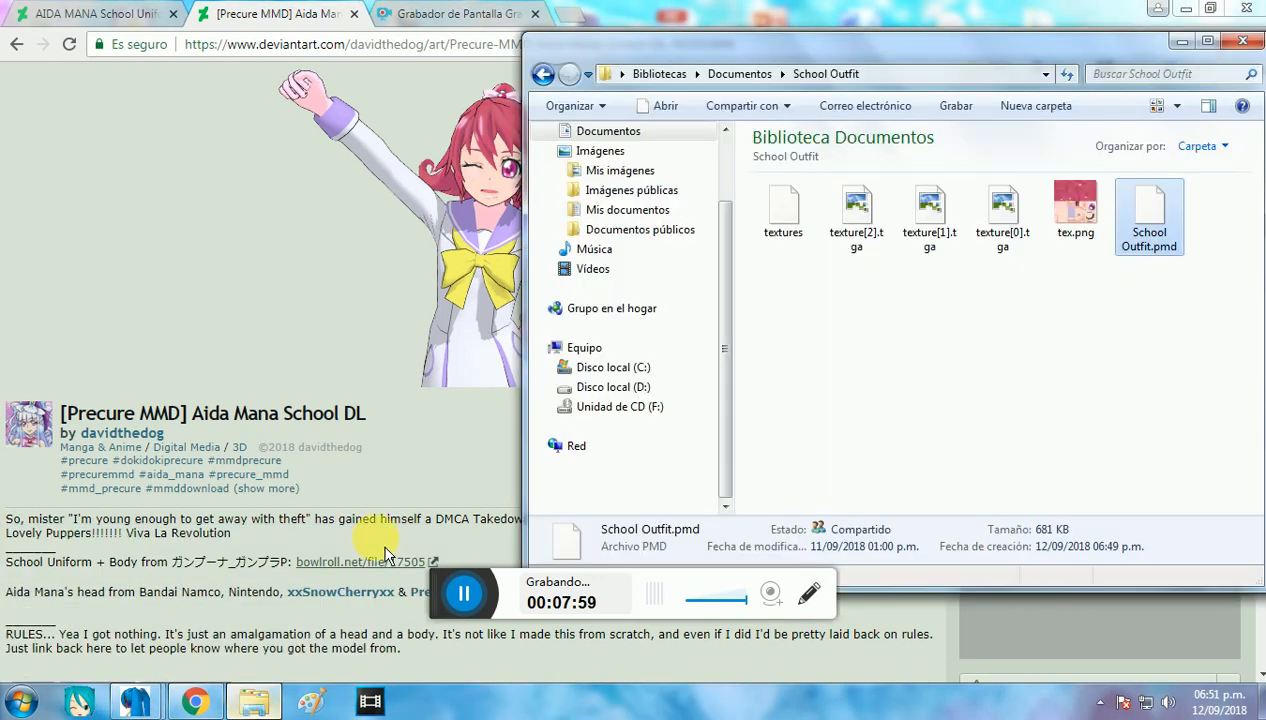
click(1244, 44)
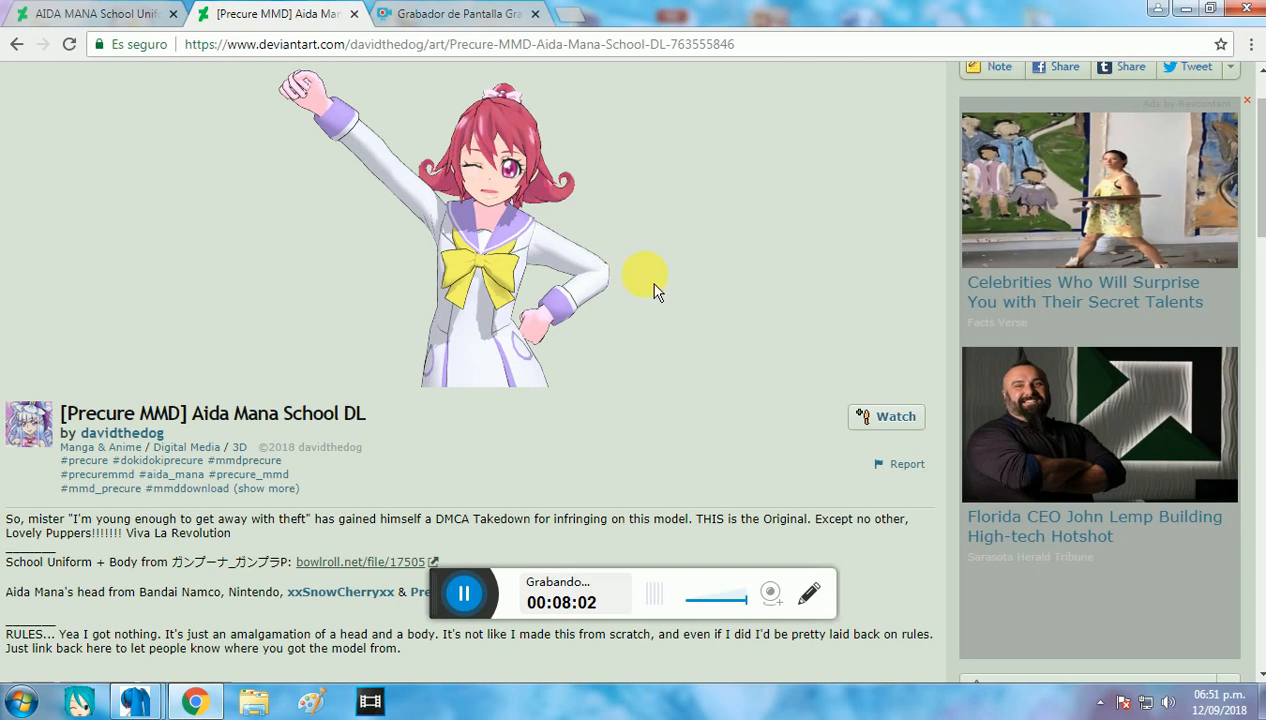
Step: Look over the Aida Mana School DL page, go back to the newest "precure mmd" results and browse them
scroll(702, 260, up, 1)
scroll(720, 240, down, 6)
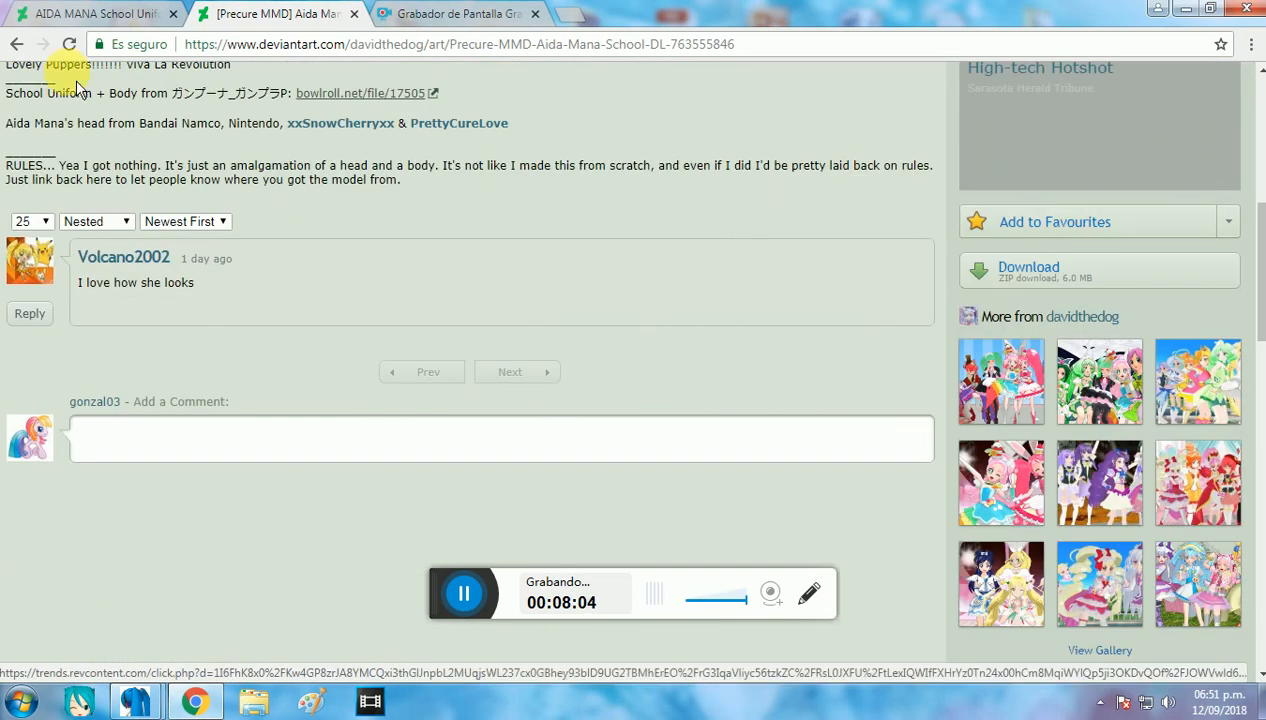
click(16, 44)
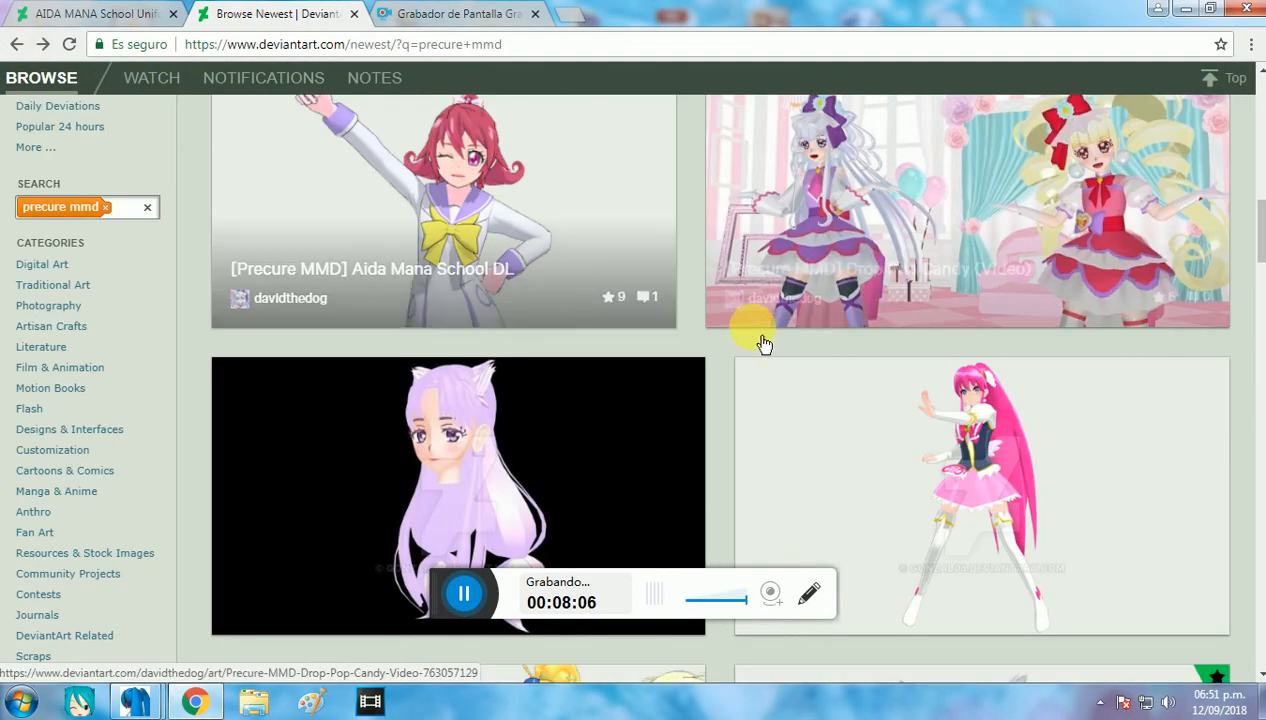
scroll(760, 340, up, 10)
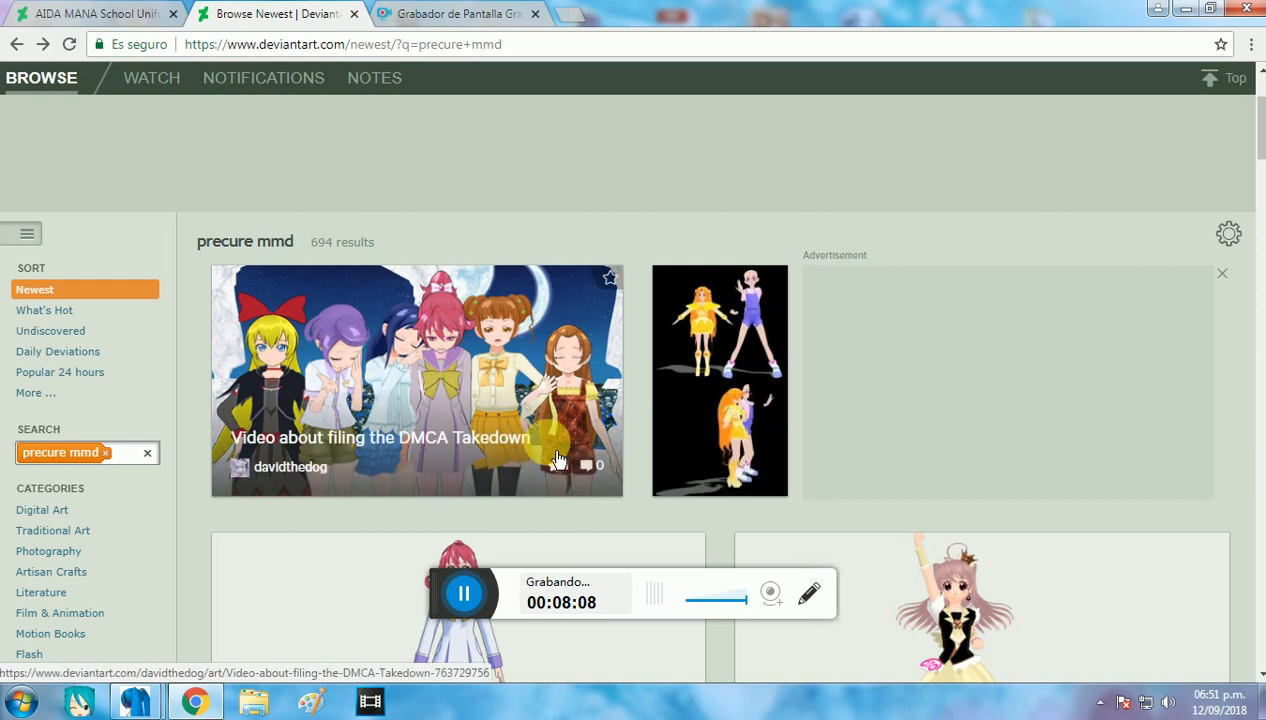
Step: Add "Video about filing the DMCA Takedown" and "[Precure MMD] Aida Mana School DL" to the favourites
click(627, 302)
scroll(627, 305, down, 5)
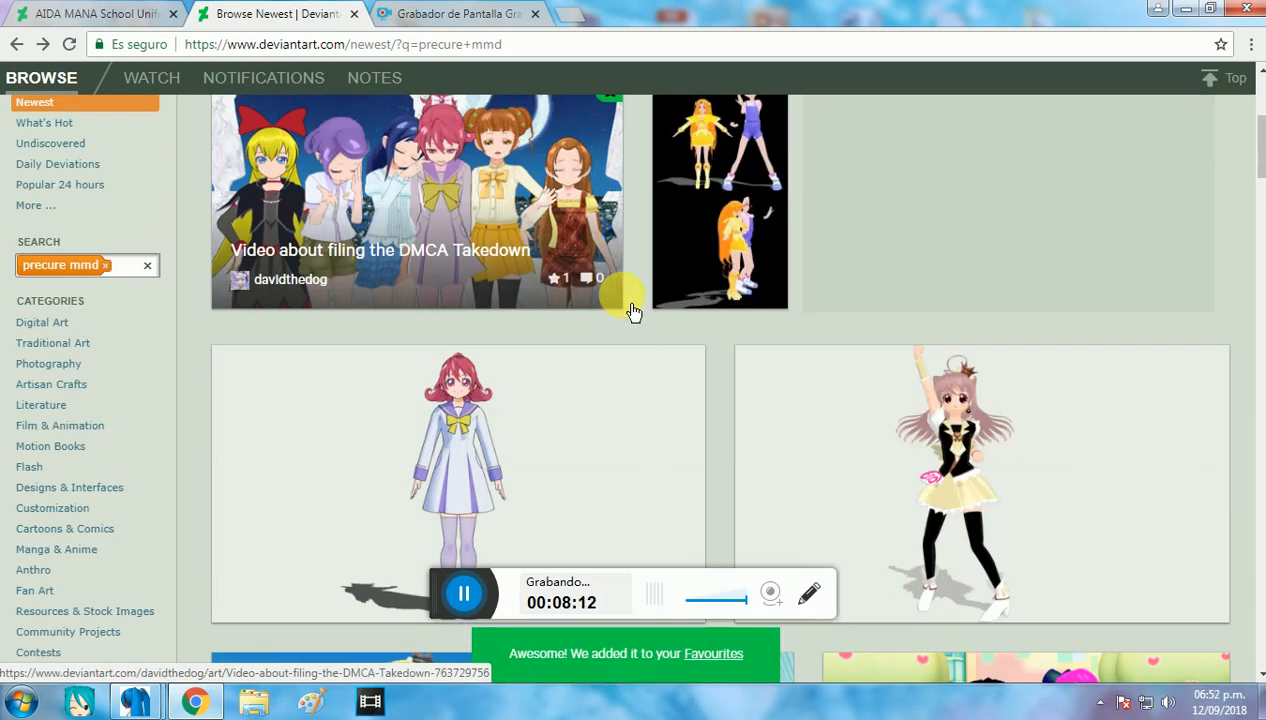
scroll(631, 308, down, 3)
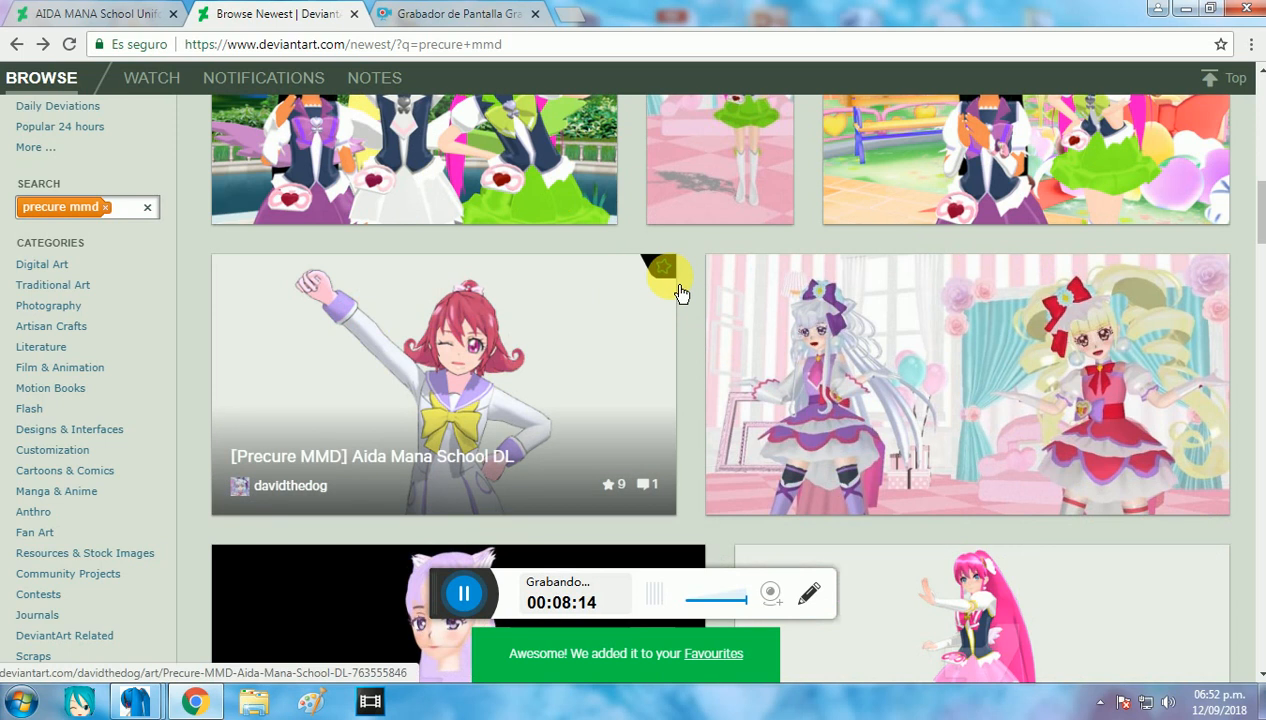
Step: Open the "AIDA MANA School Uniform - MMD PreCure" page from the results and read its model credits and comments
scroll(698, 319, up, 5)
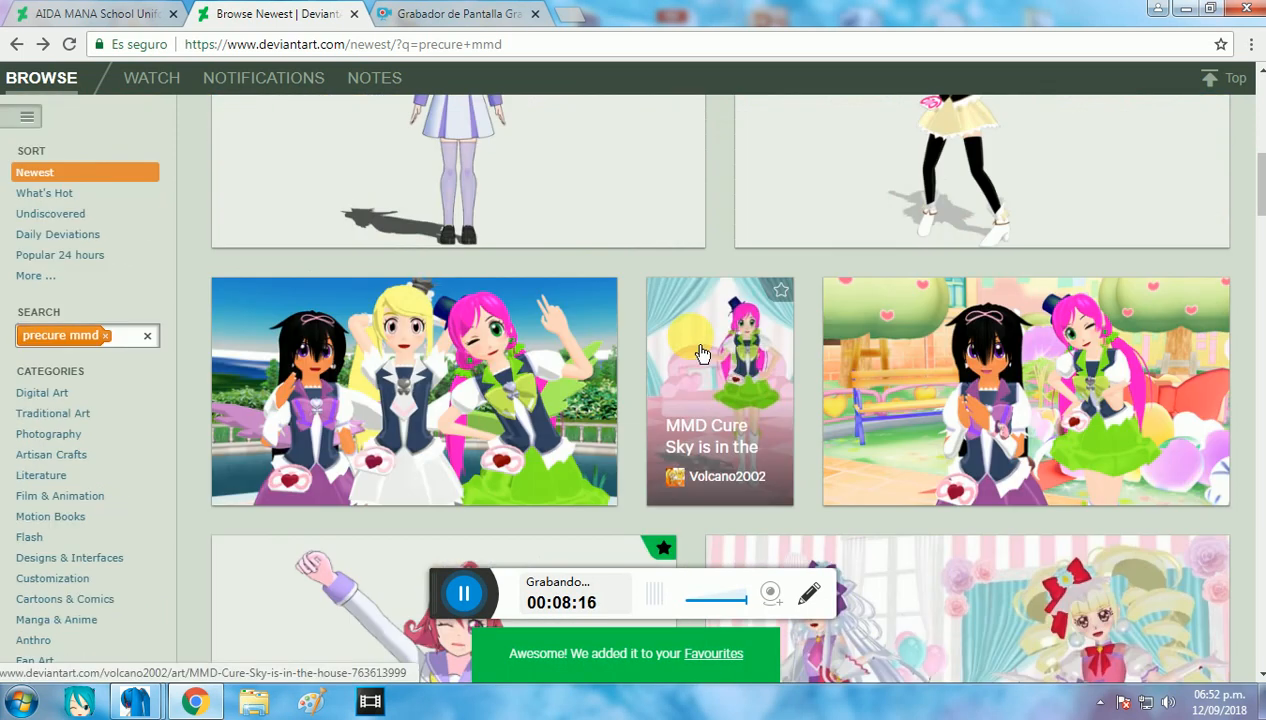
click(671, 420)
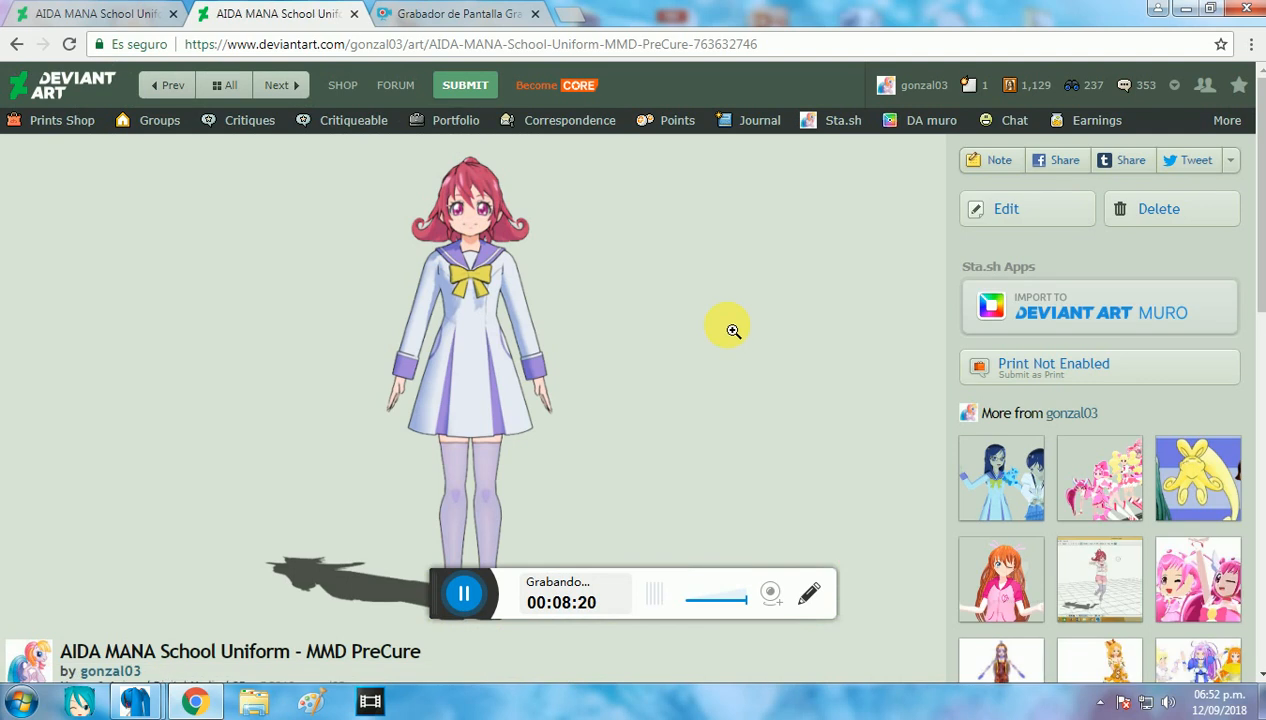
scroll(733, 330, down, 3)
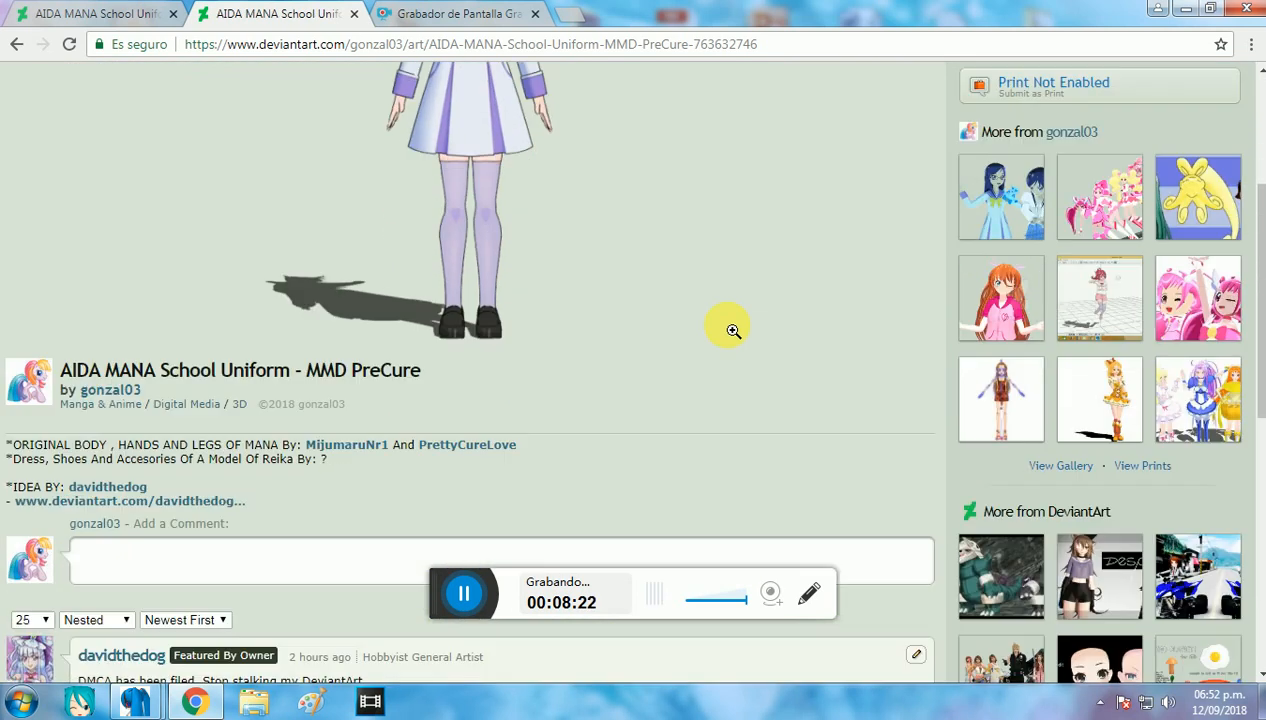
scroll(733, 330, down, 1)
scroll(736, 340, down, 1)
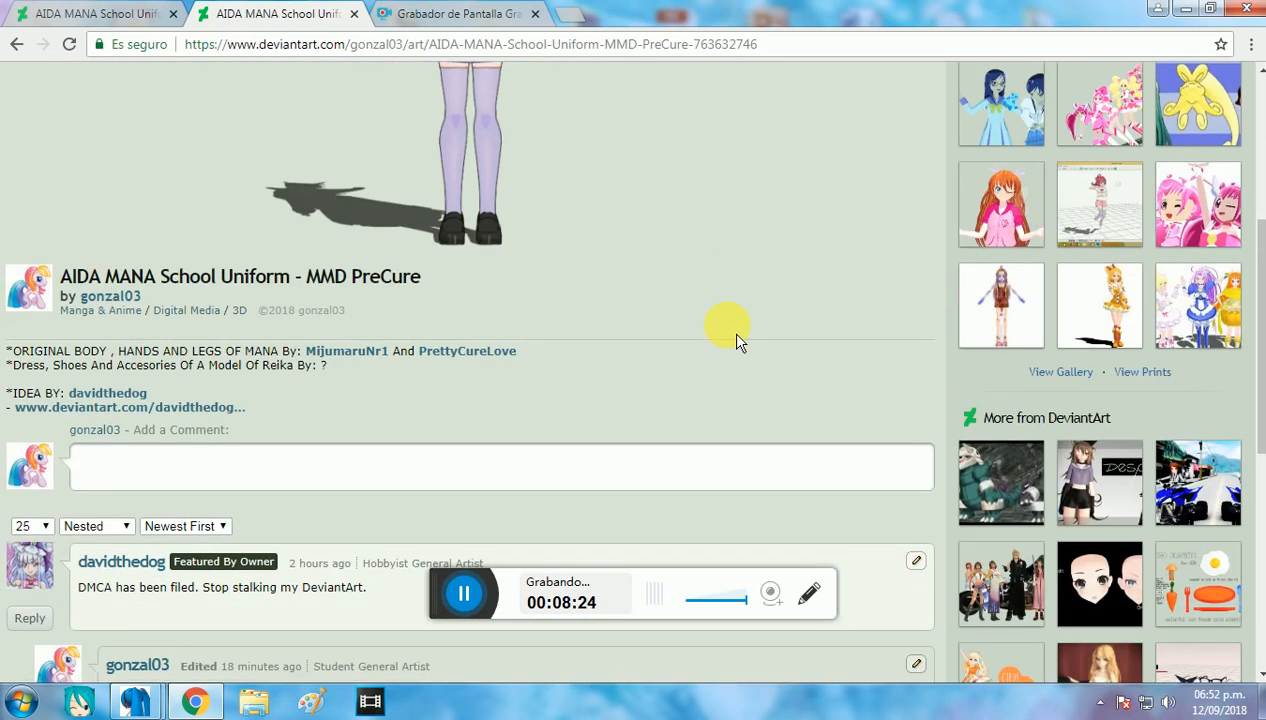